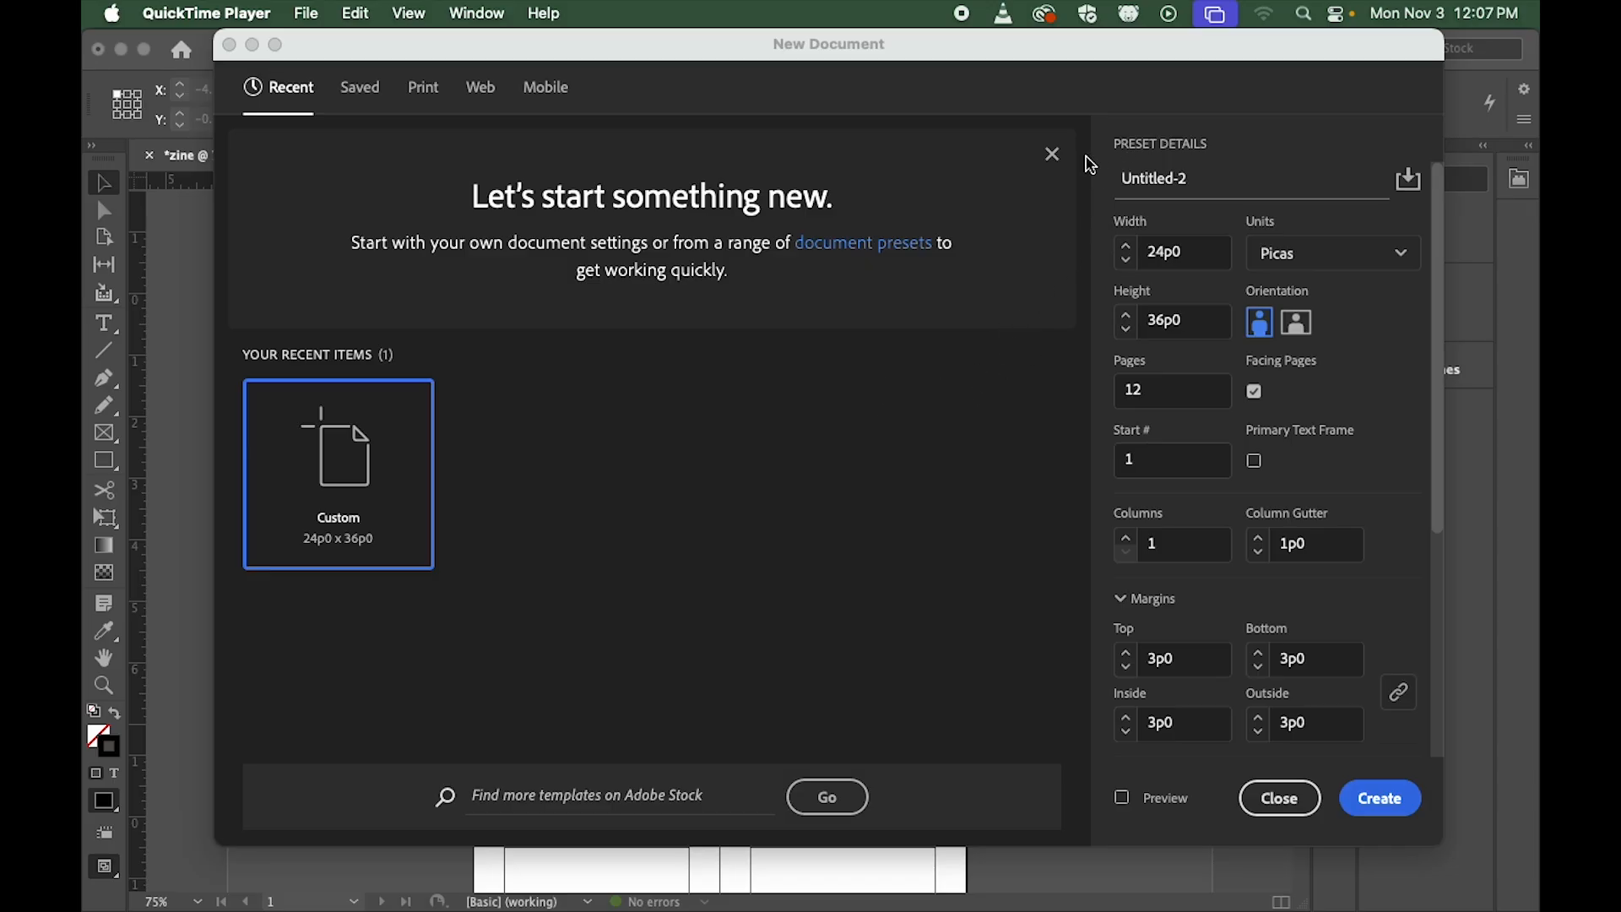
# Step: Set the new document's units to inches and name it zine
pyautogui.click(1331, 260)
pyautogui.click(1330, 258)
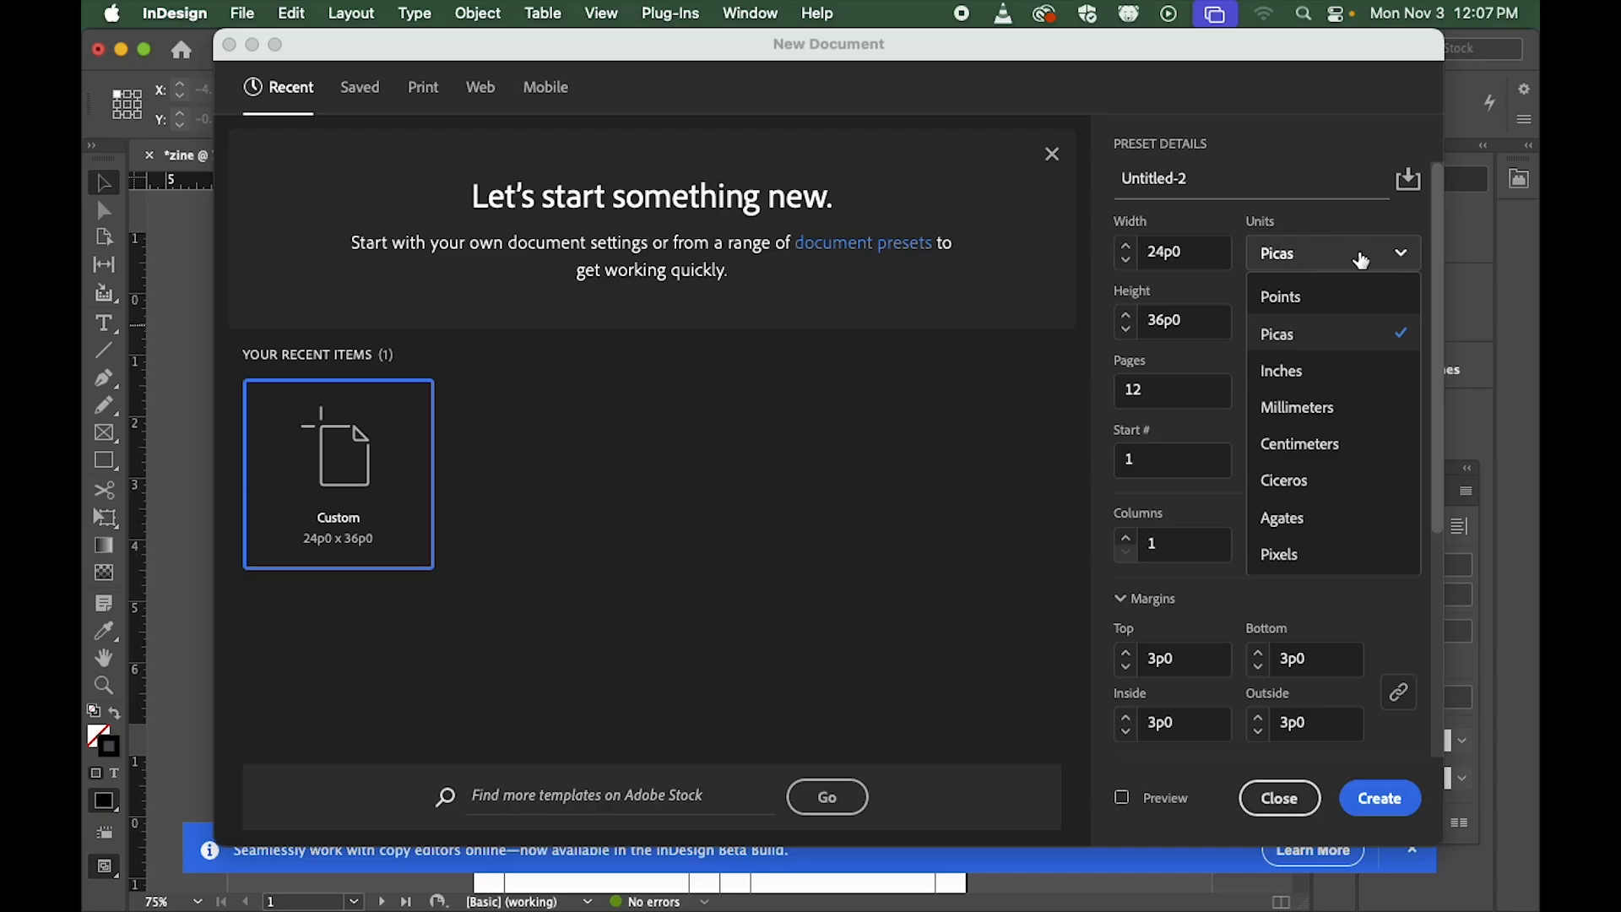
pyautogui.click(1339, 370)
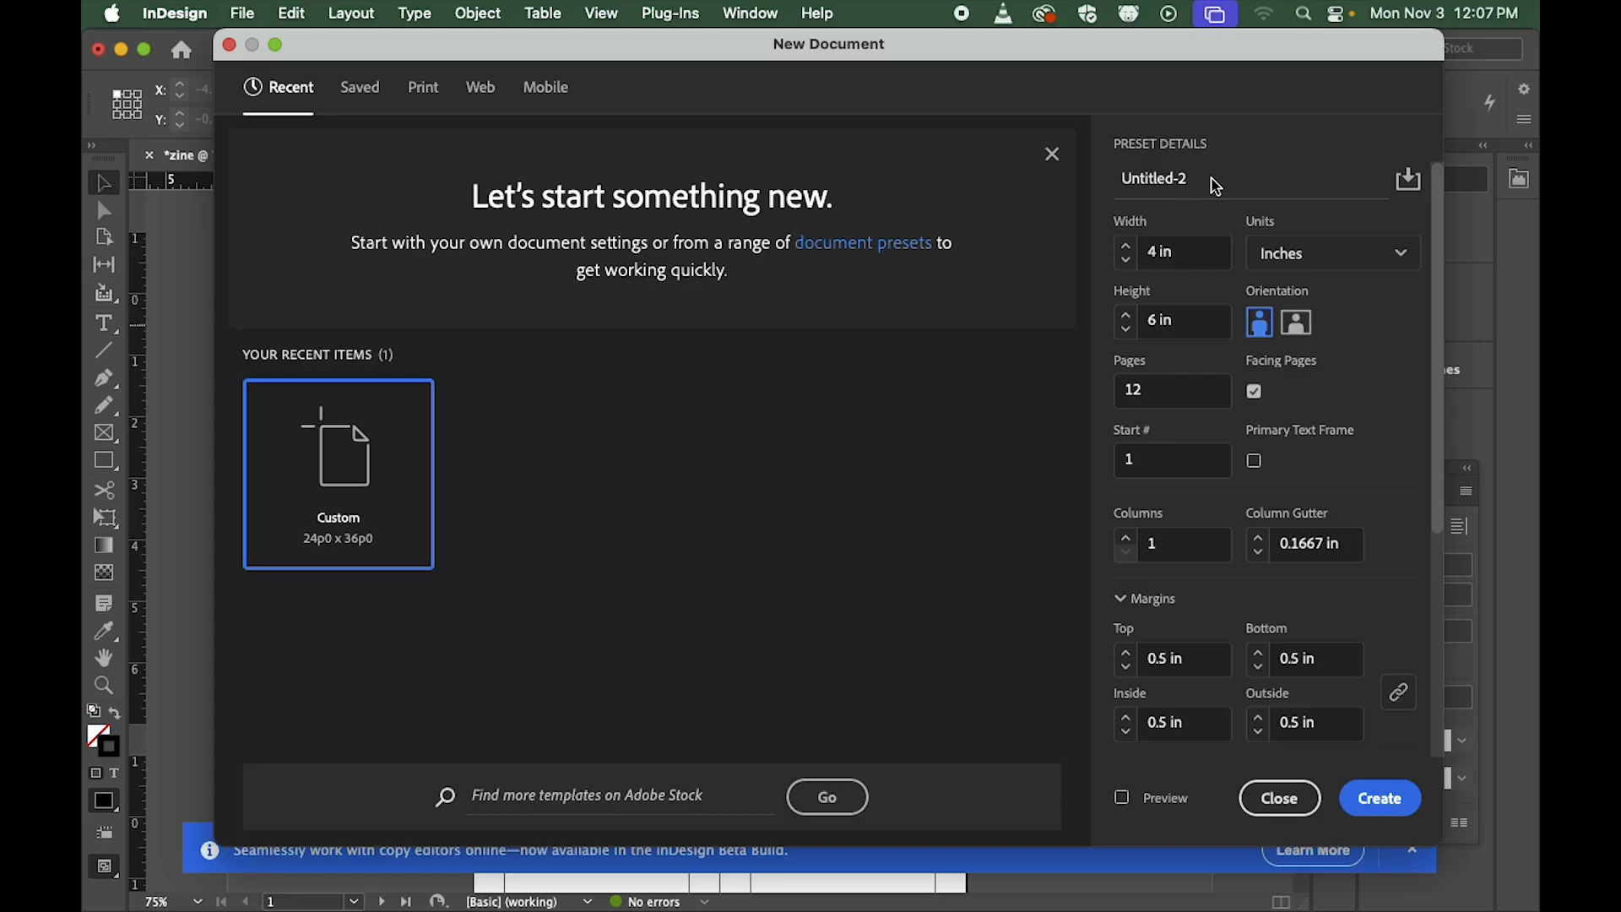
pyautogui.click(1157, 179)
pyautogui.write('zine')
# Step: Create the document with 12 facing pages at 4 by 6 in, with 0.5 in margins and no bleed
pyautogui.click(1169, 400)
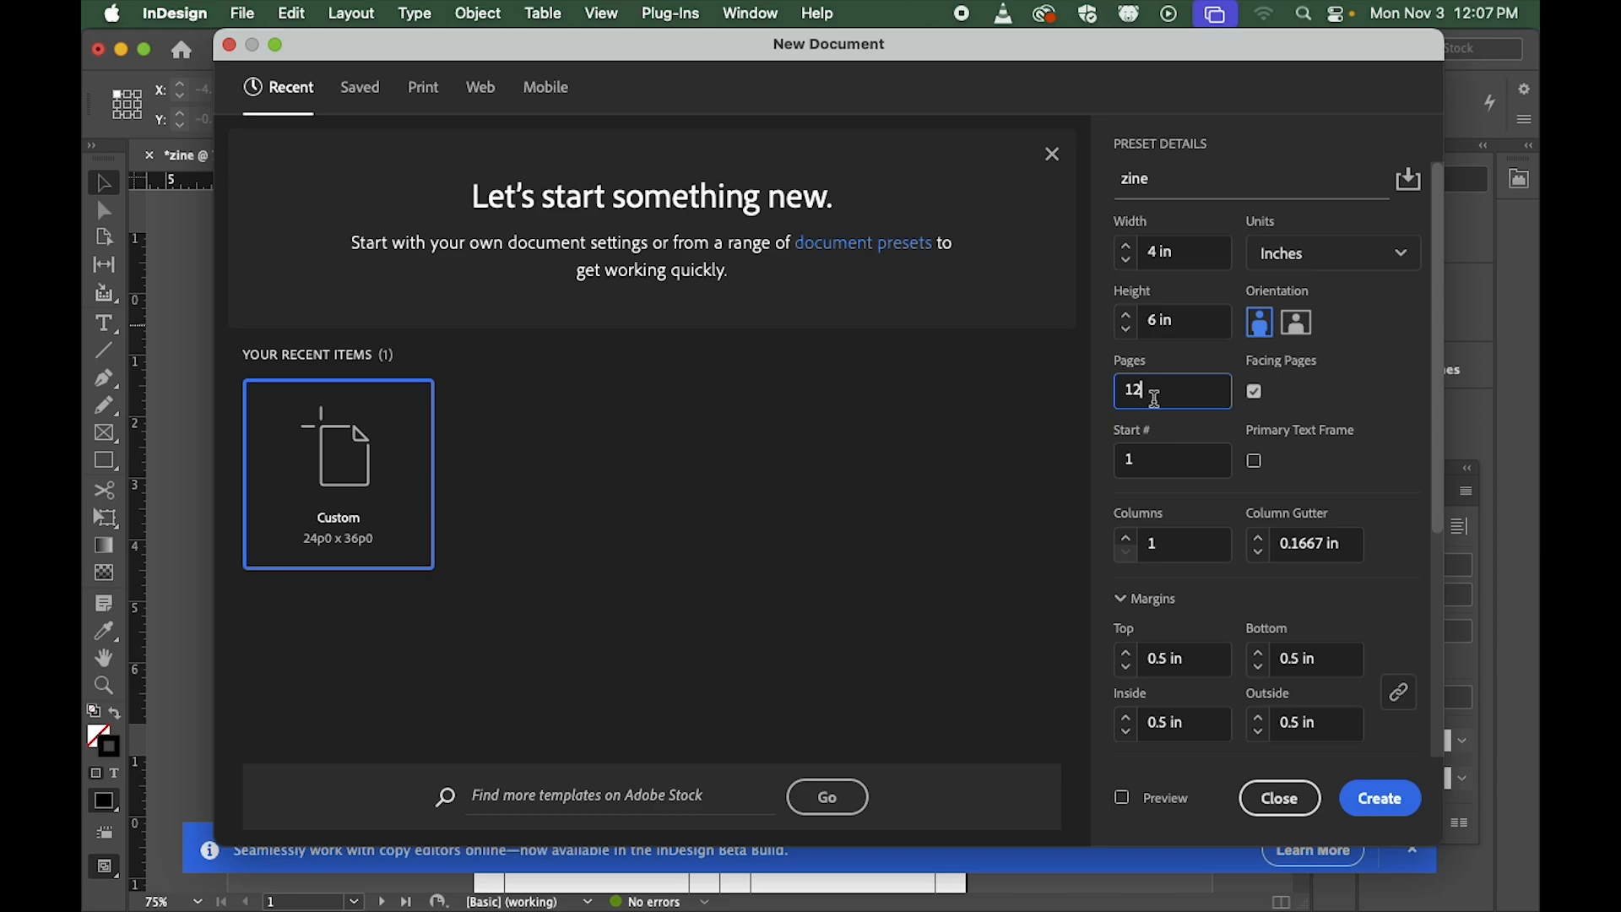
pyautogui.scroll(-1, 1395, 439)
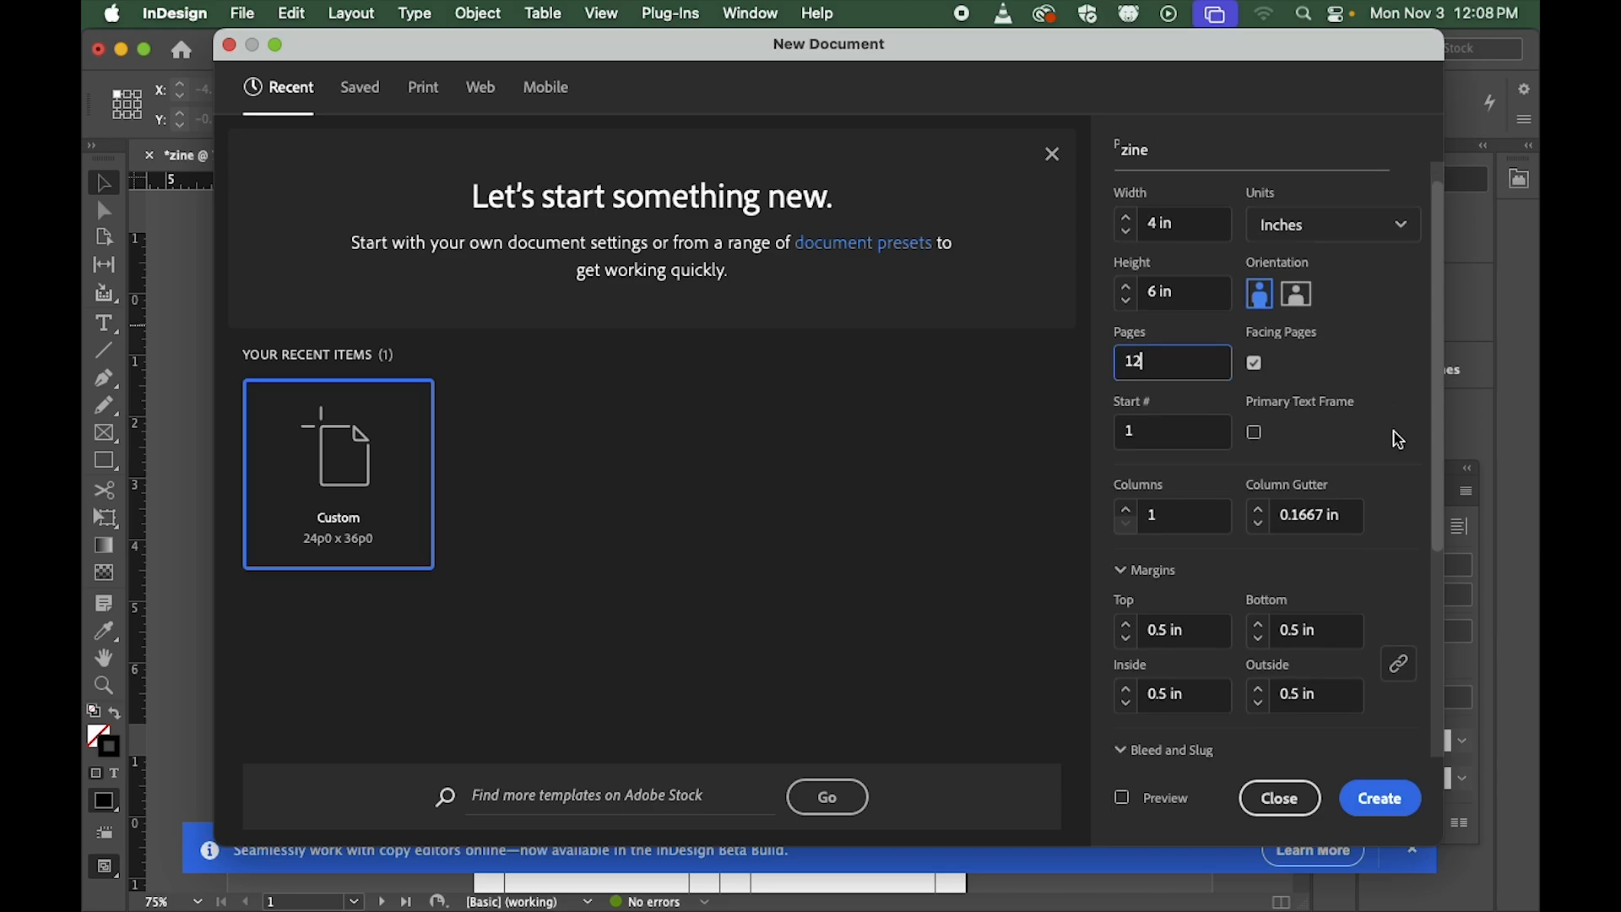
pyautogui.scroll(1, 1399, 440)
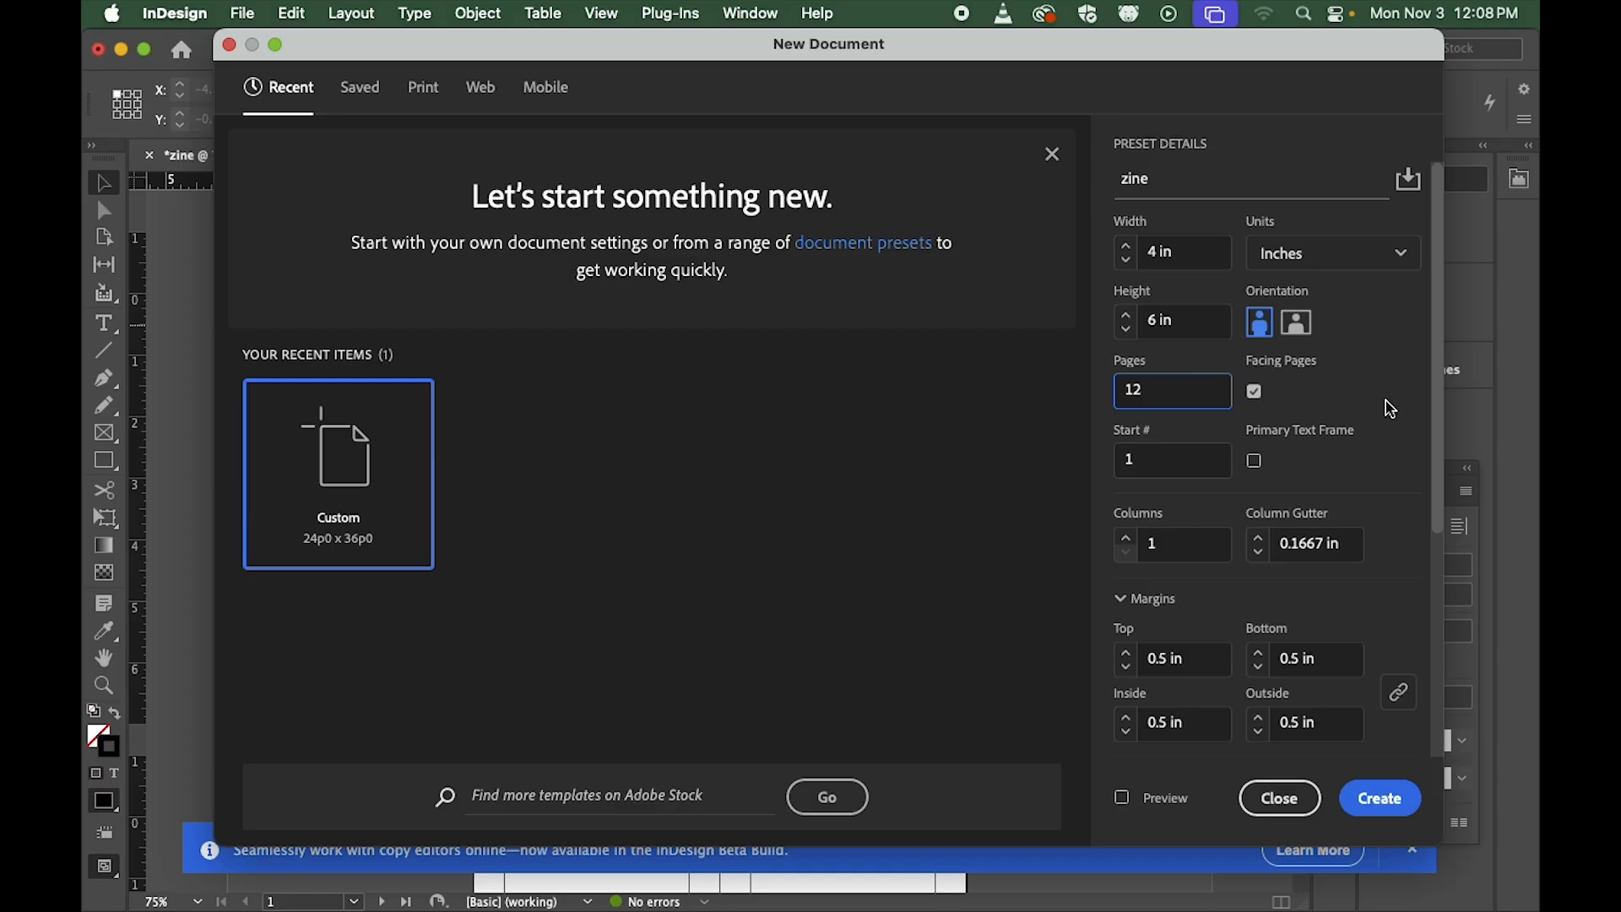
pyautogui.scroll(-1, 1391, 409)
pyautogui.scroll(-3, 1391, 408)
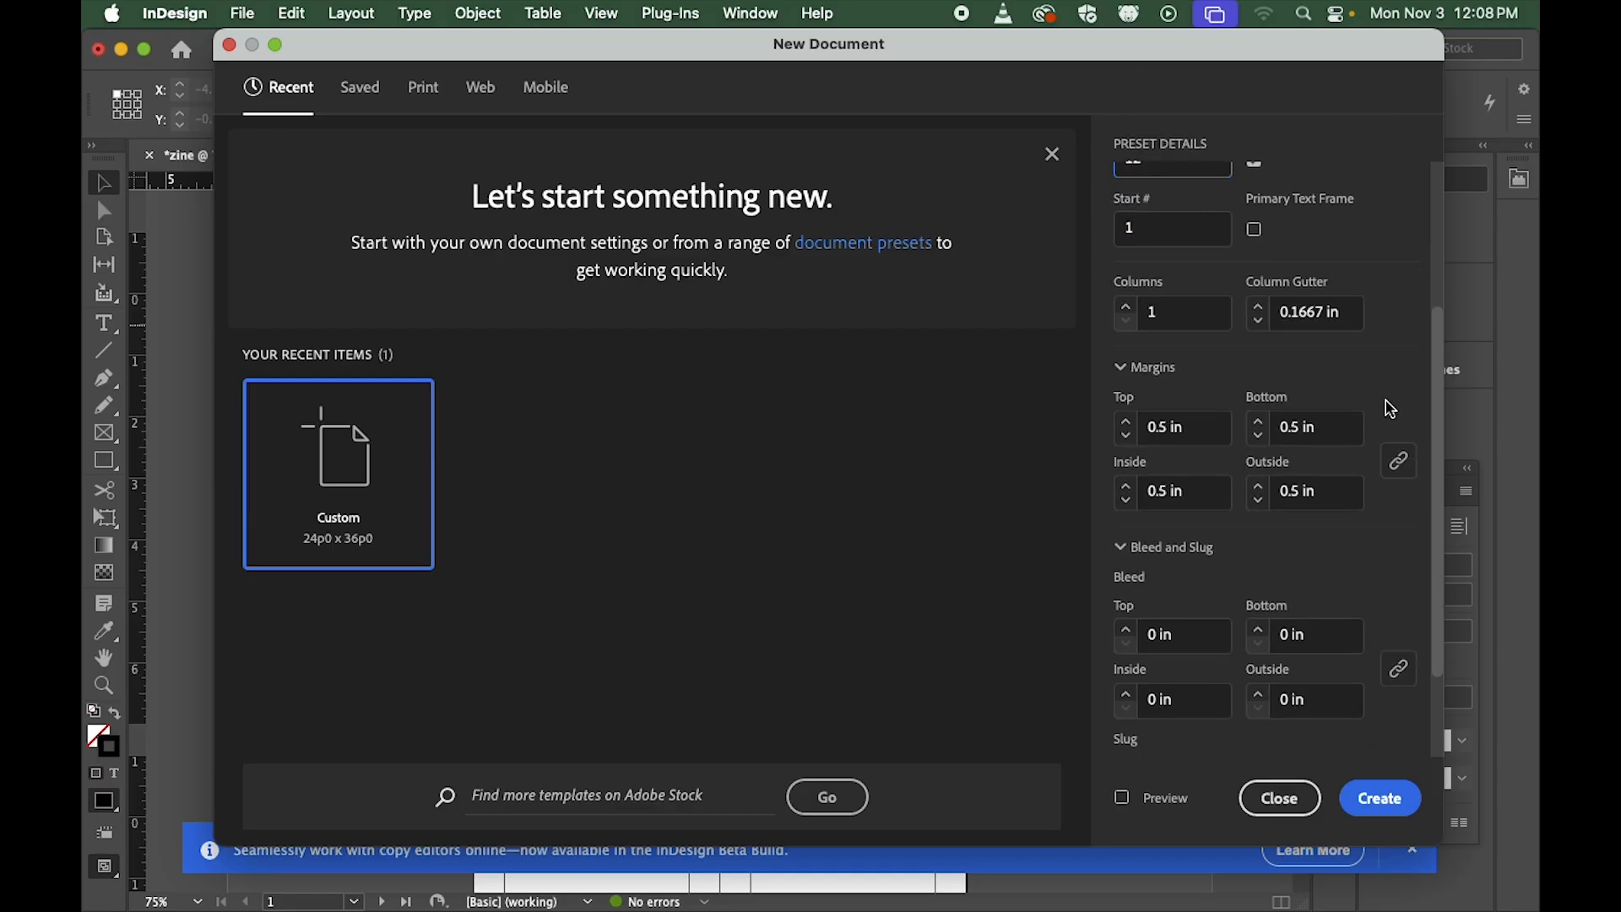
pyautogui.scroll(4, 1392, 408)
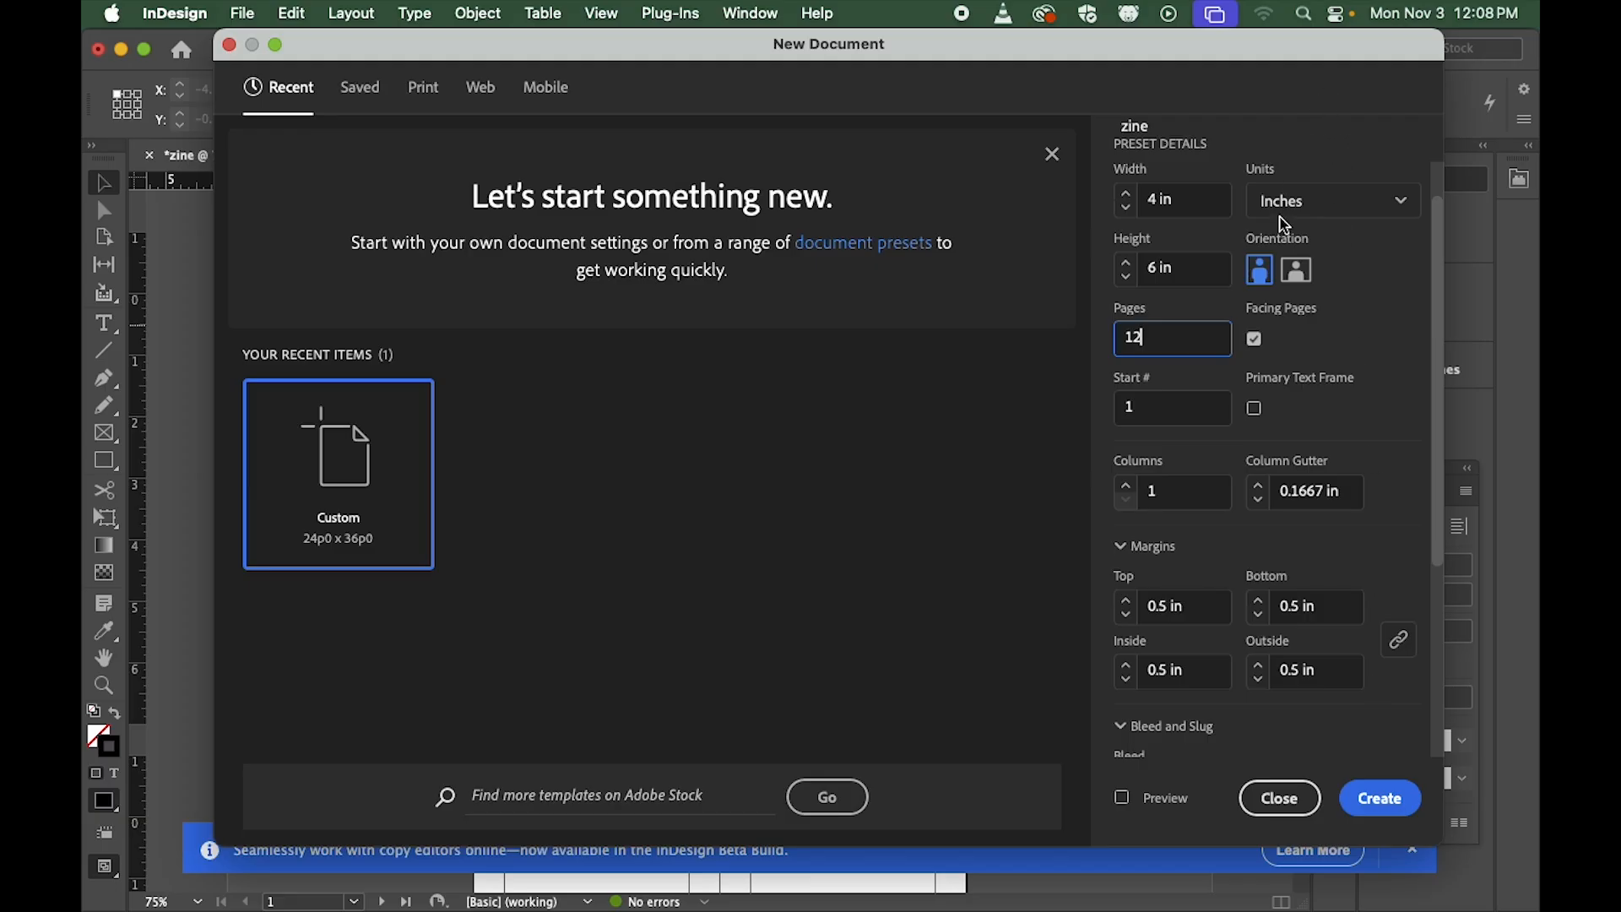
pyautogui.click(1380, 797)
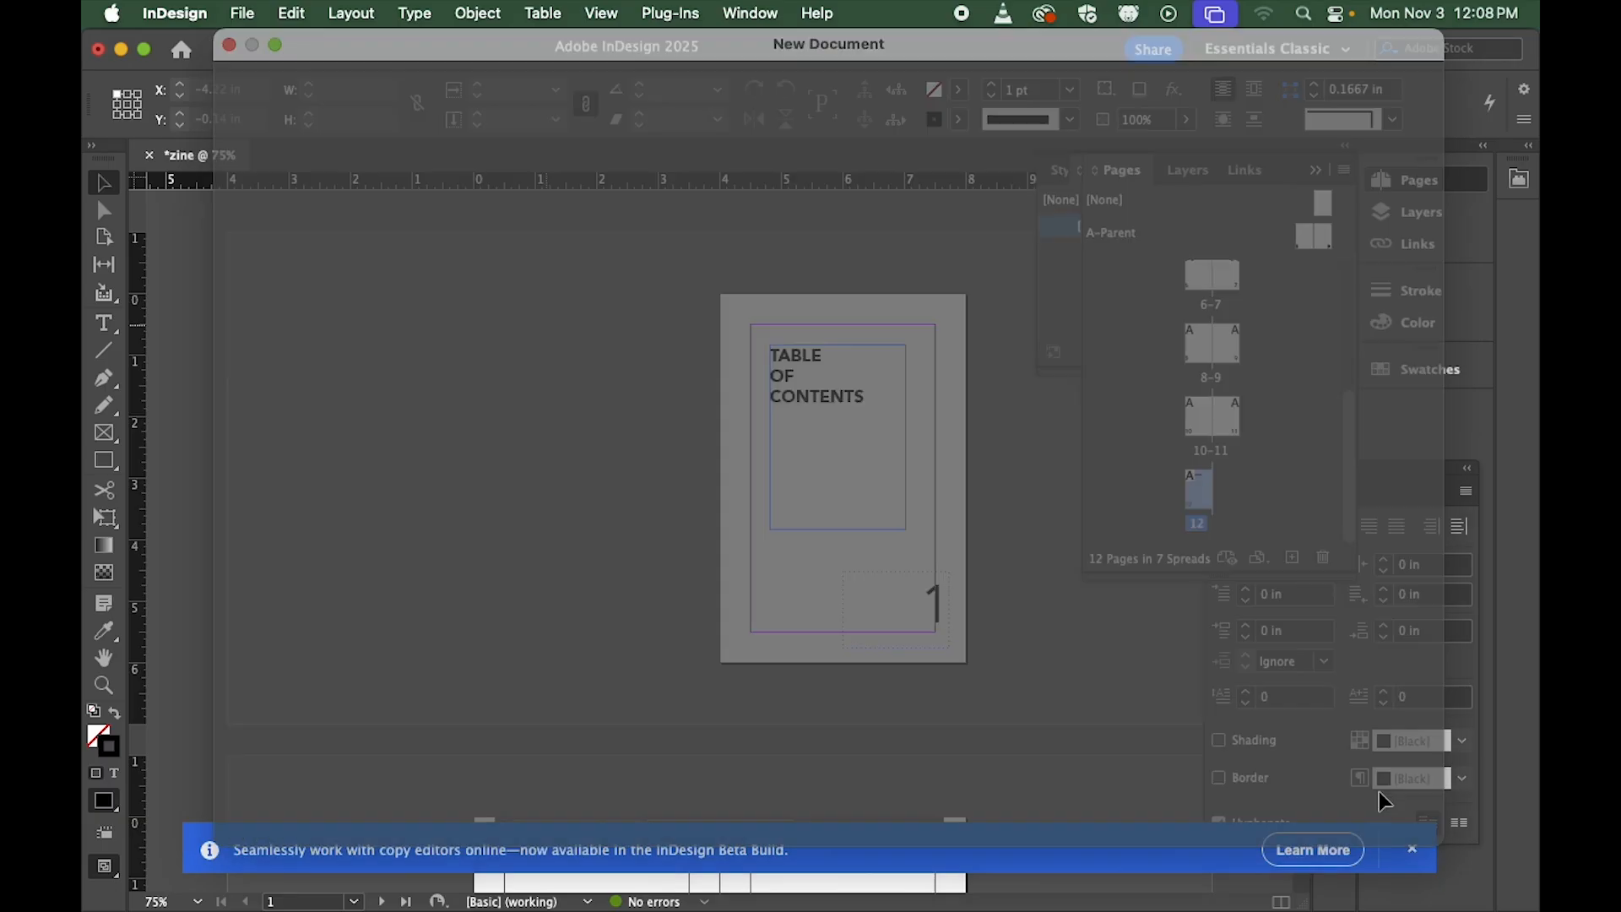
# Step: Zoom out to 75% and look over the layout of the new document's first pages and spreads
pyautogui.scroll(-10, 860, 441)
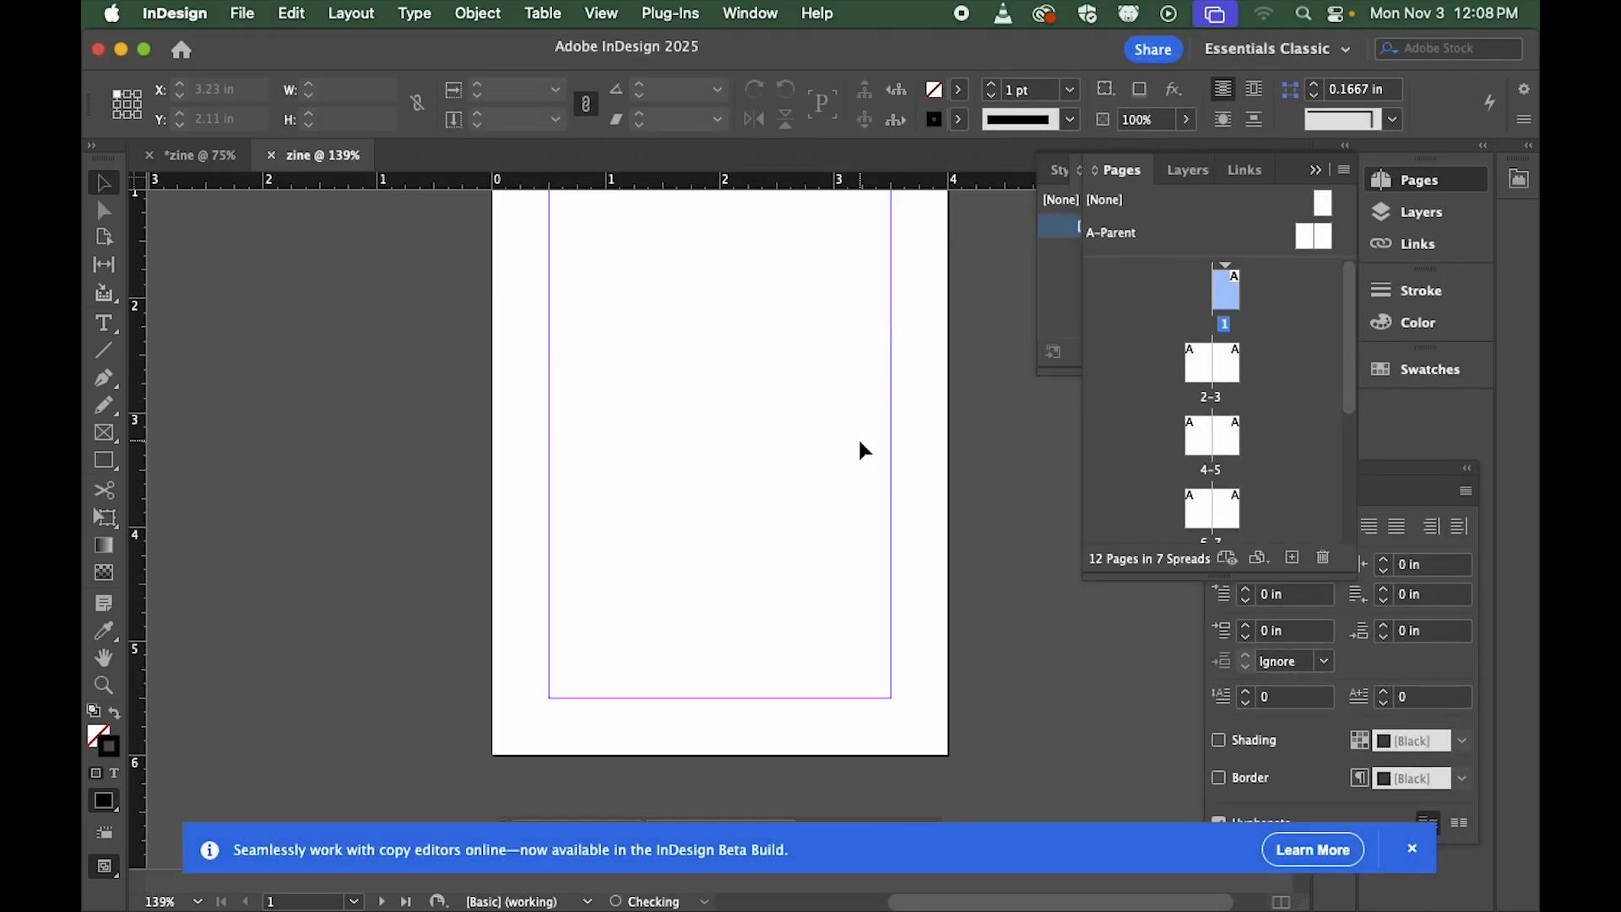
pyautogui.press('super+minus')
pyautogui.press('super+minus')
pyautogui.press('super+minus')
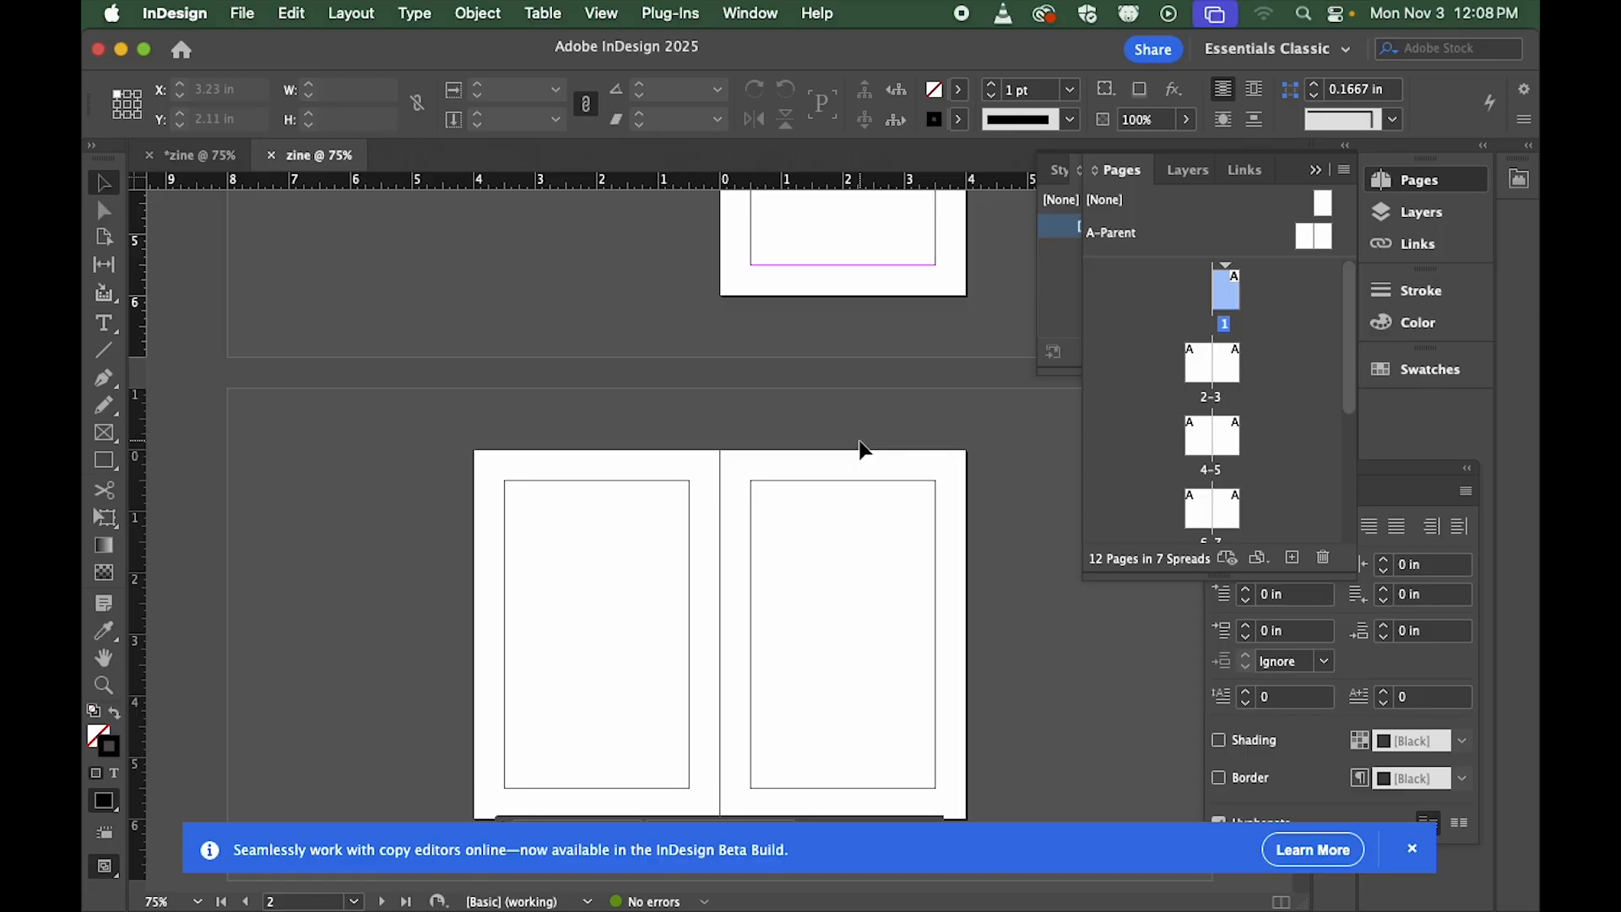
pyautogui.scroll(-2, 1259, 347)
pyautogui.scroll(2, 1259, 347)
pyautogui.scroll(-3, 940, 321)
pyautogui.scroll(8, 942, 326)
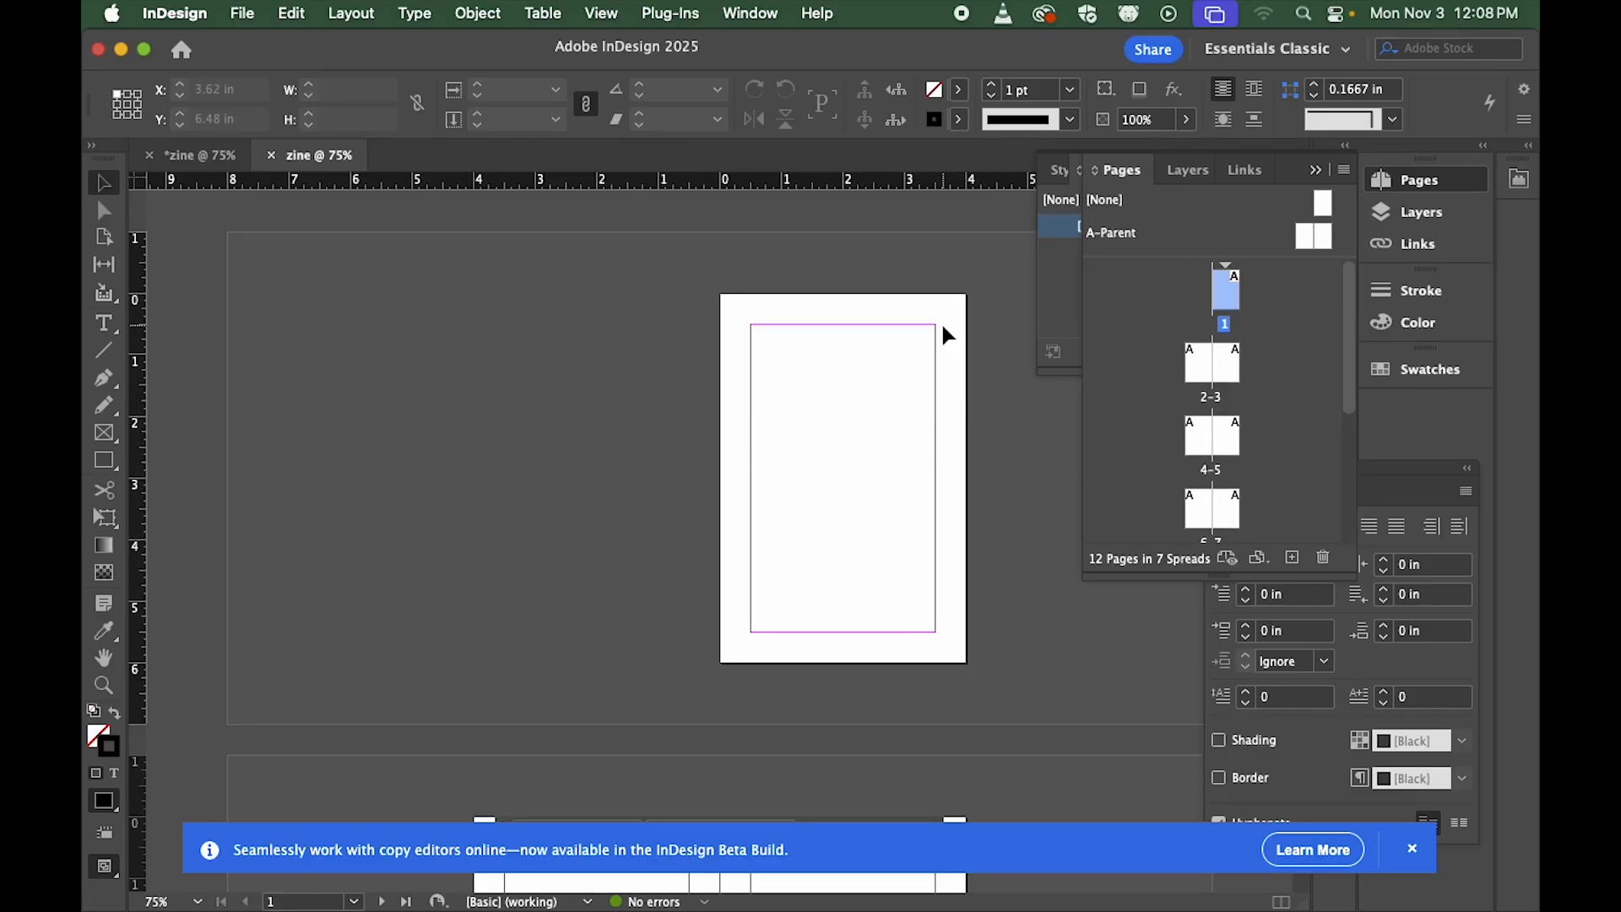
pyautogui.scroll(-1, 941, 321)
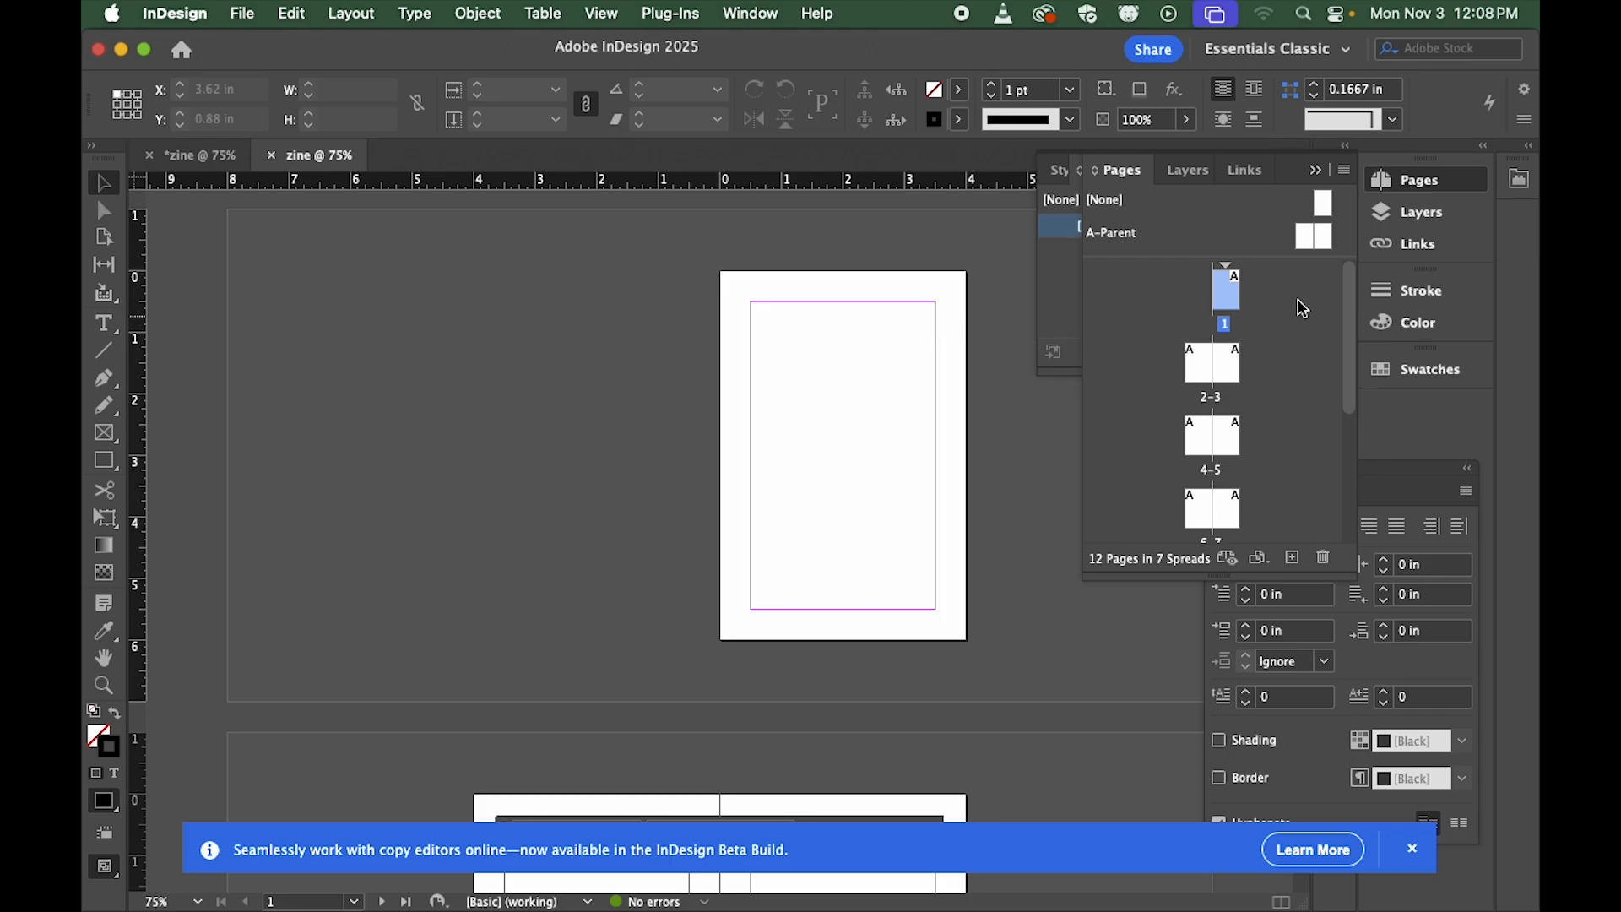
# Step: On the A-Parent spread, draw a text frame about 1.02 by 0.94 in inside the left page's bottom-left margin corner
pyautogui.doubleClick(1307, 244)
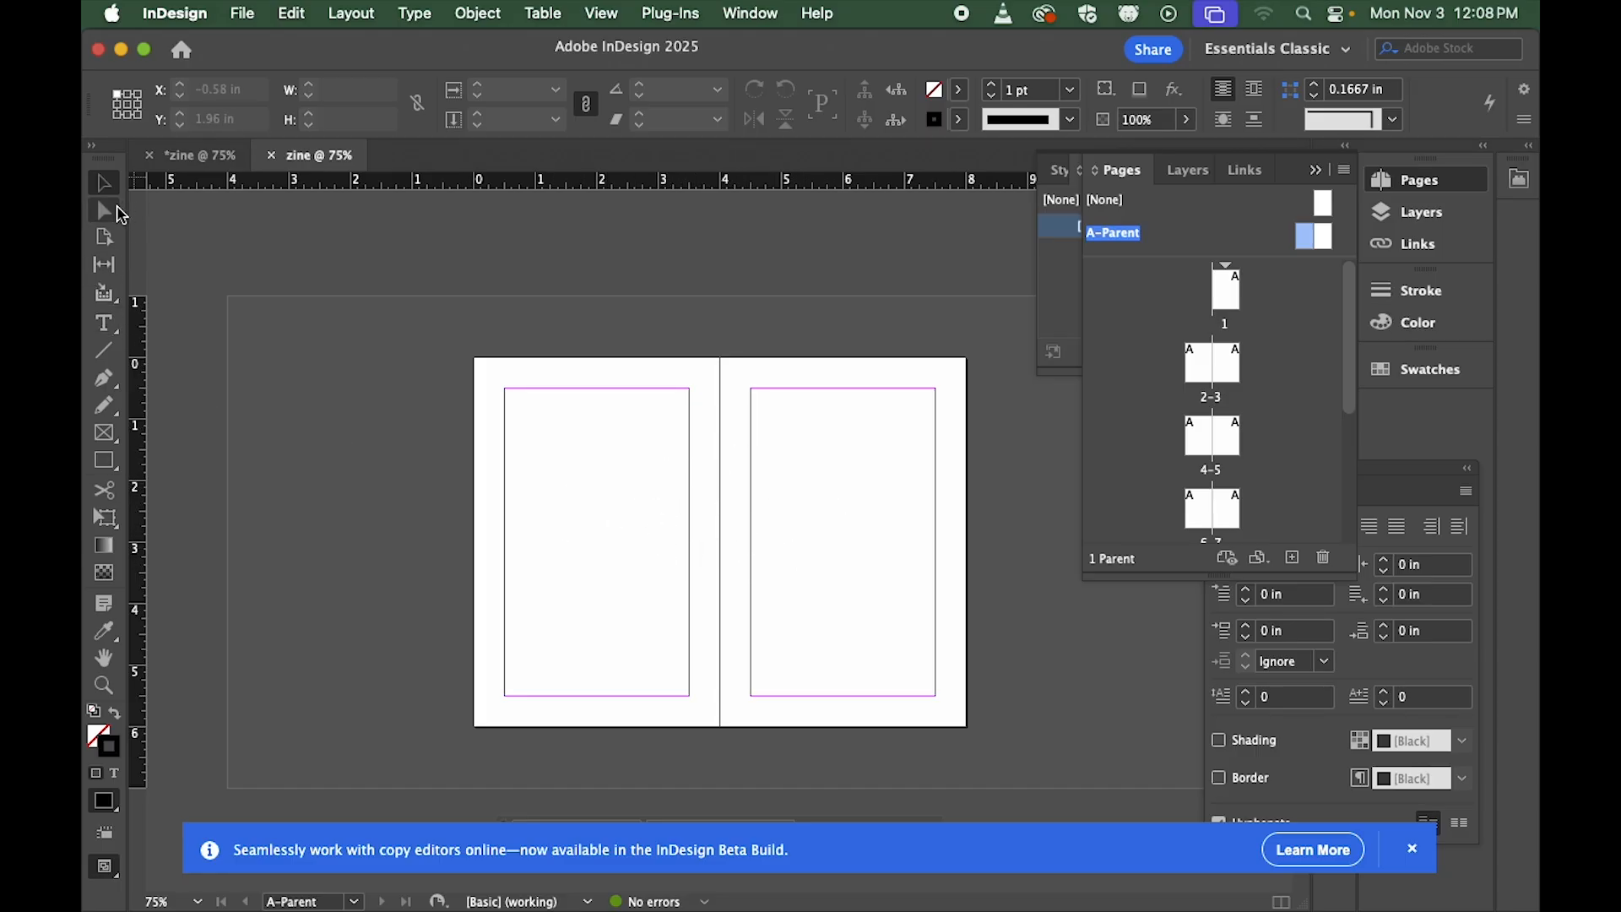
pyautogui.click(103, 324)
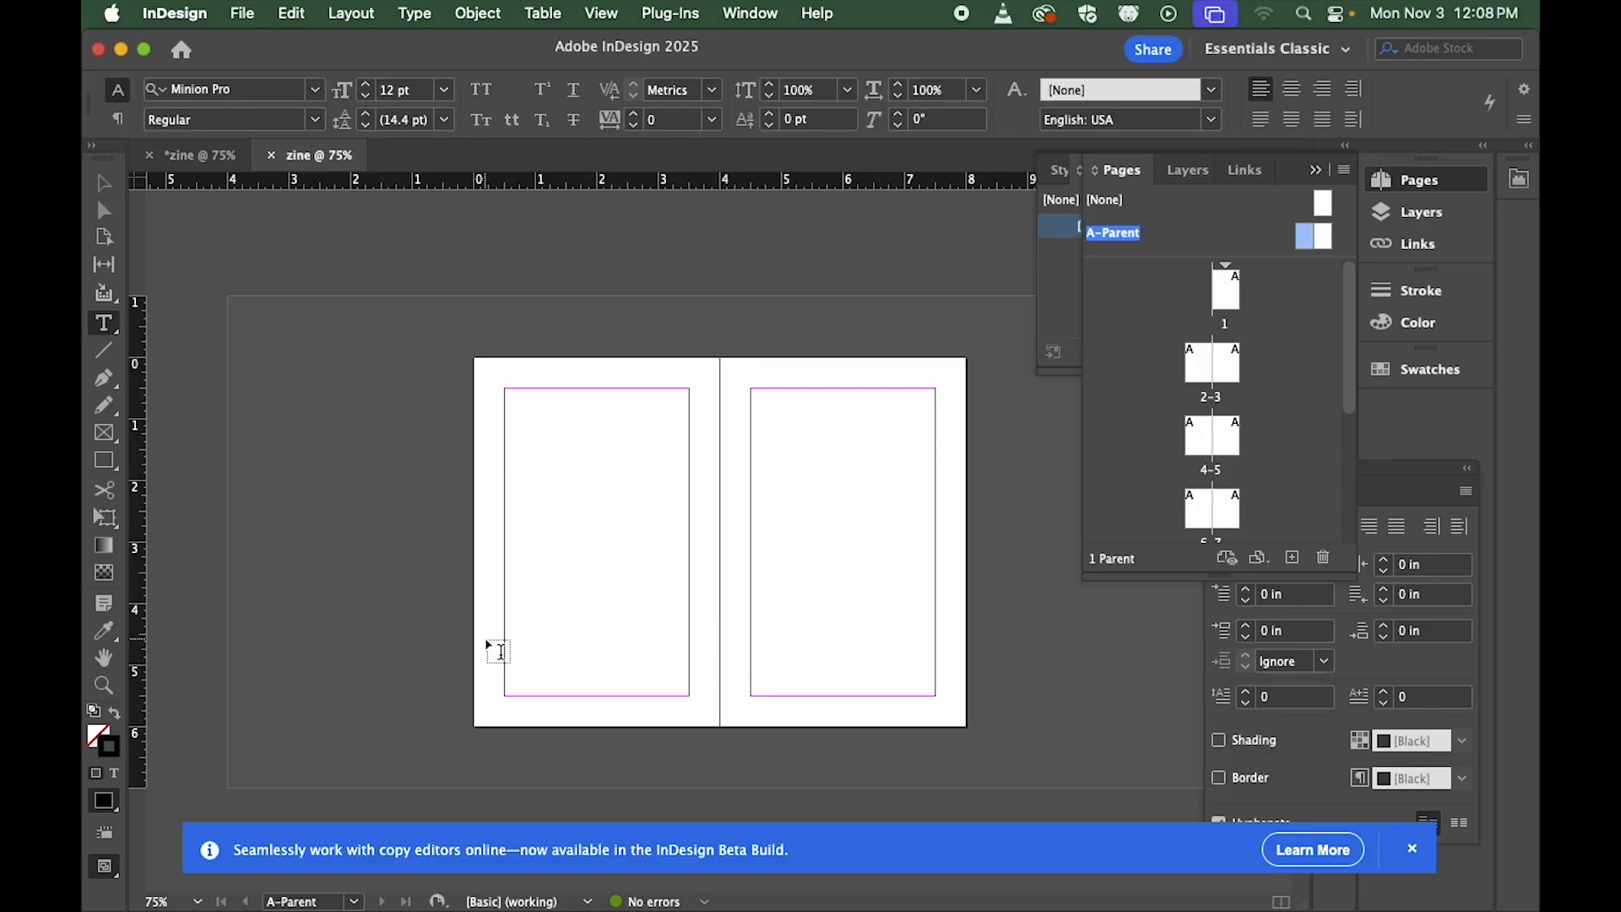
pyautogui.moveTo(505, 645); pyautogui.dragTo(568, 696)
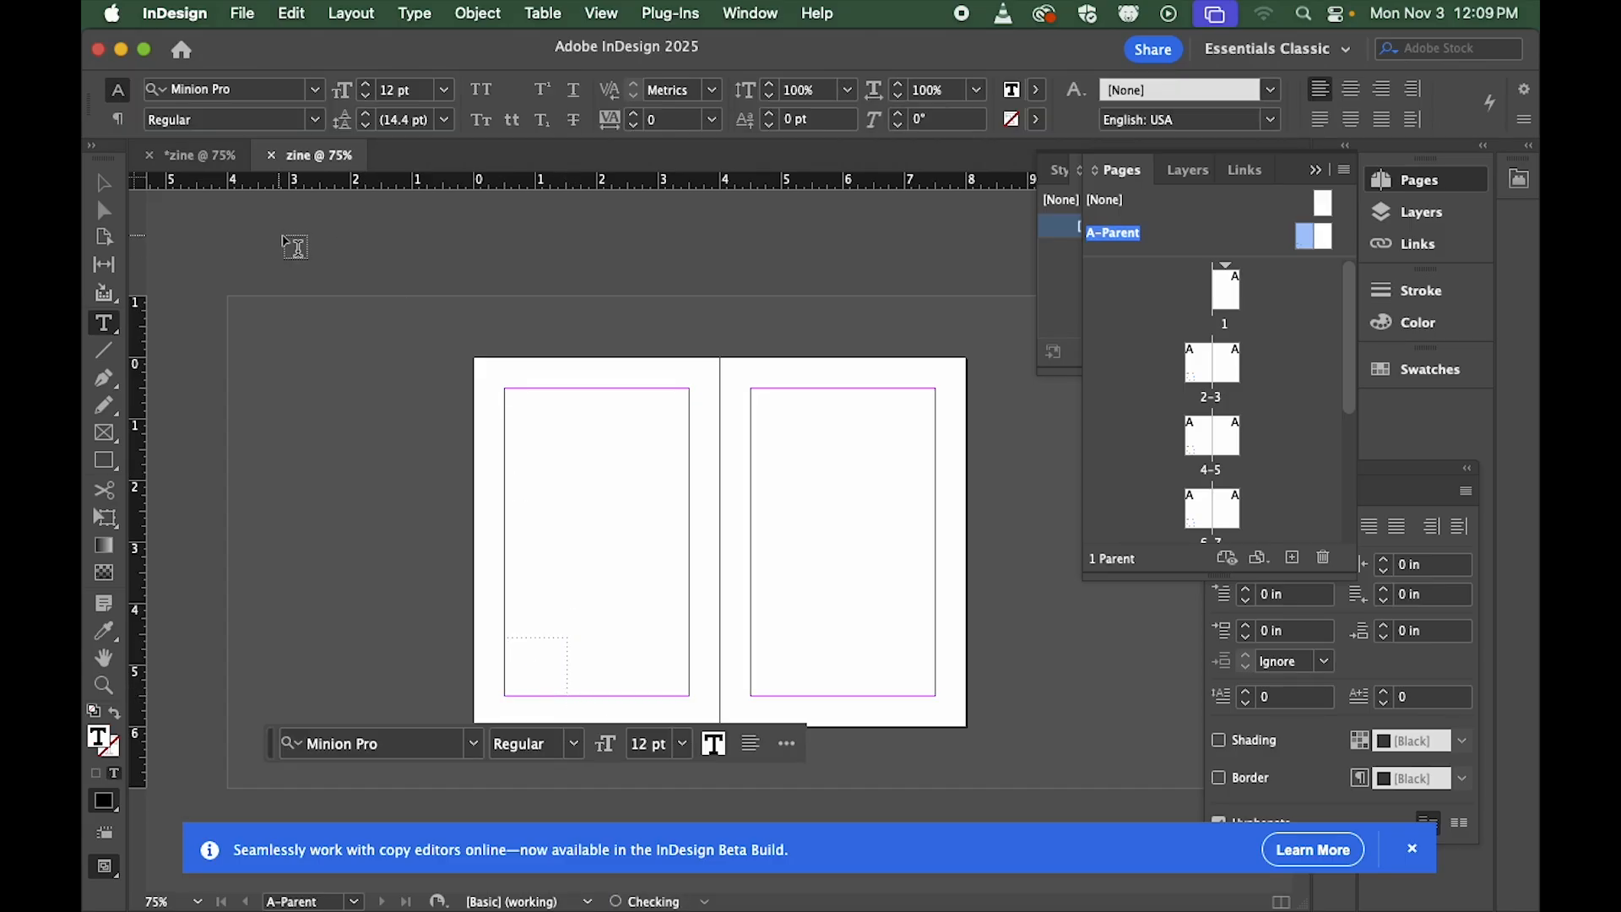
# Step: Set the text frame's font to Avenir Black at 30 pt
pyautogui.click(245, 90)
pyautogui.click(315, 89)
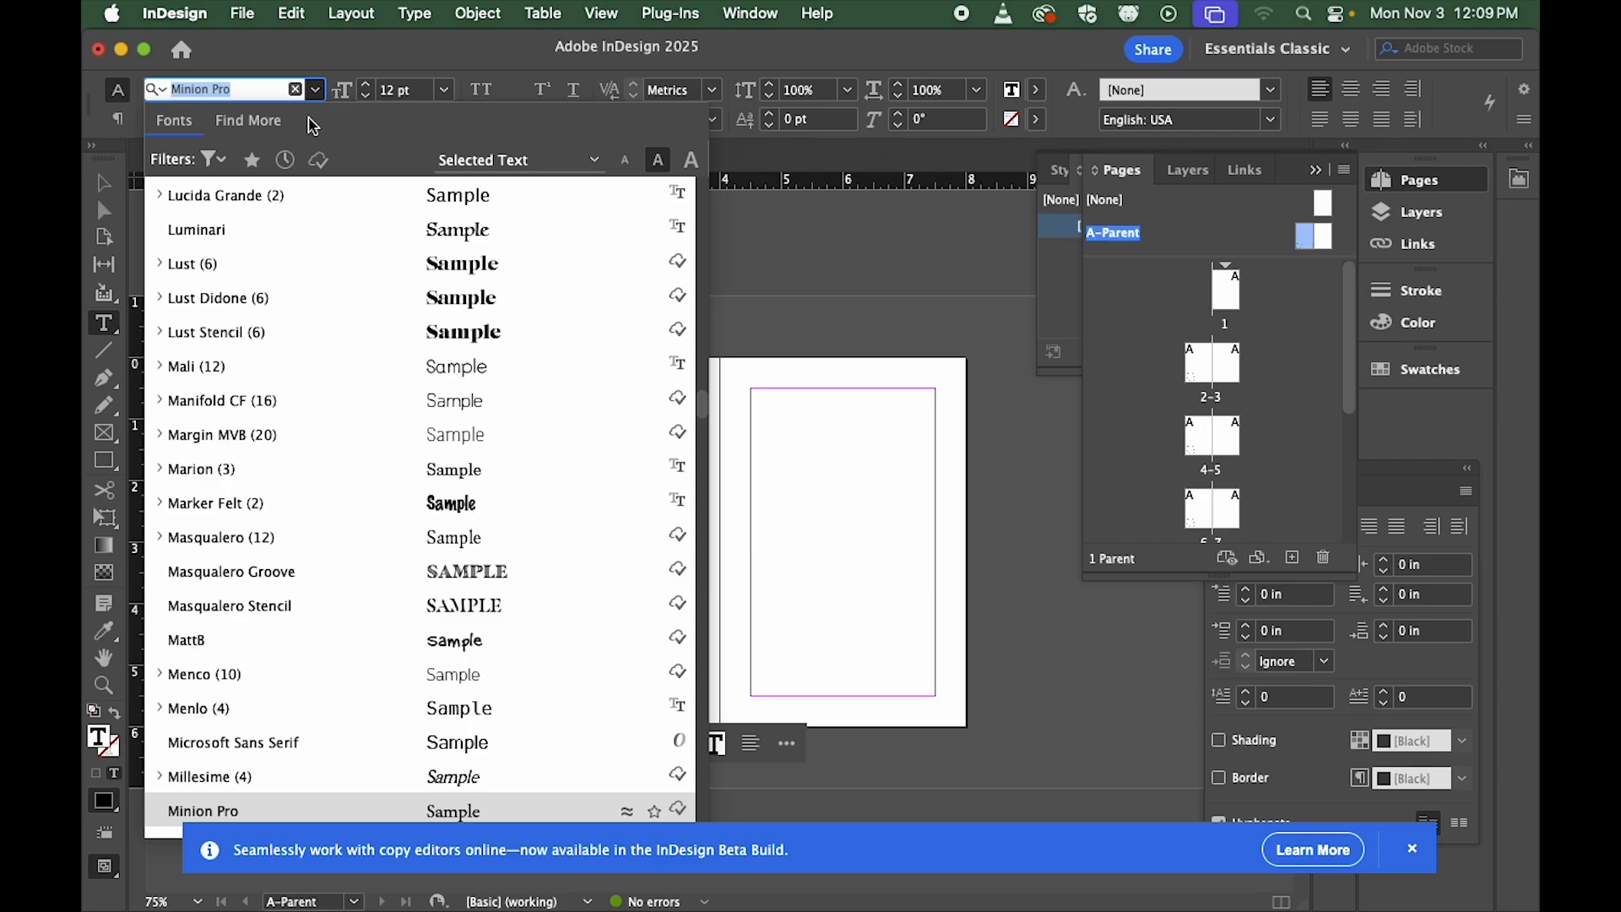
pyautogui.write('ave')
pyautogui.click(245, 194)
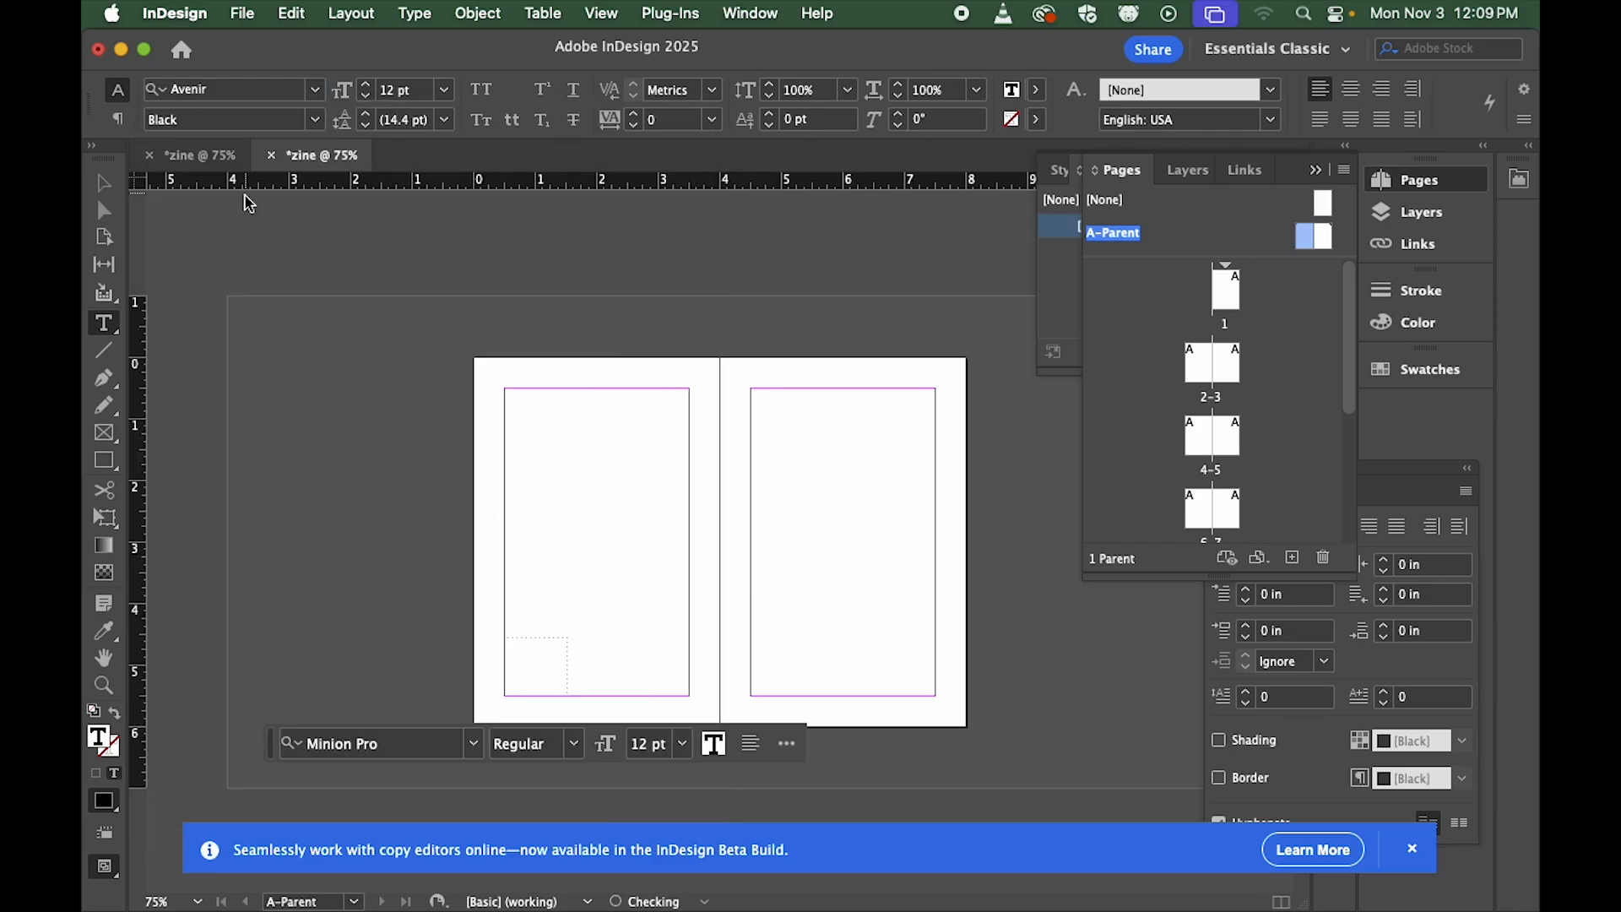
pyautogui.click(369, 85)
pyautogui.click(369, 85)
pyautogui.click(369, 84)
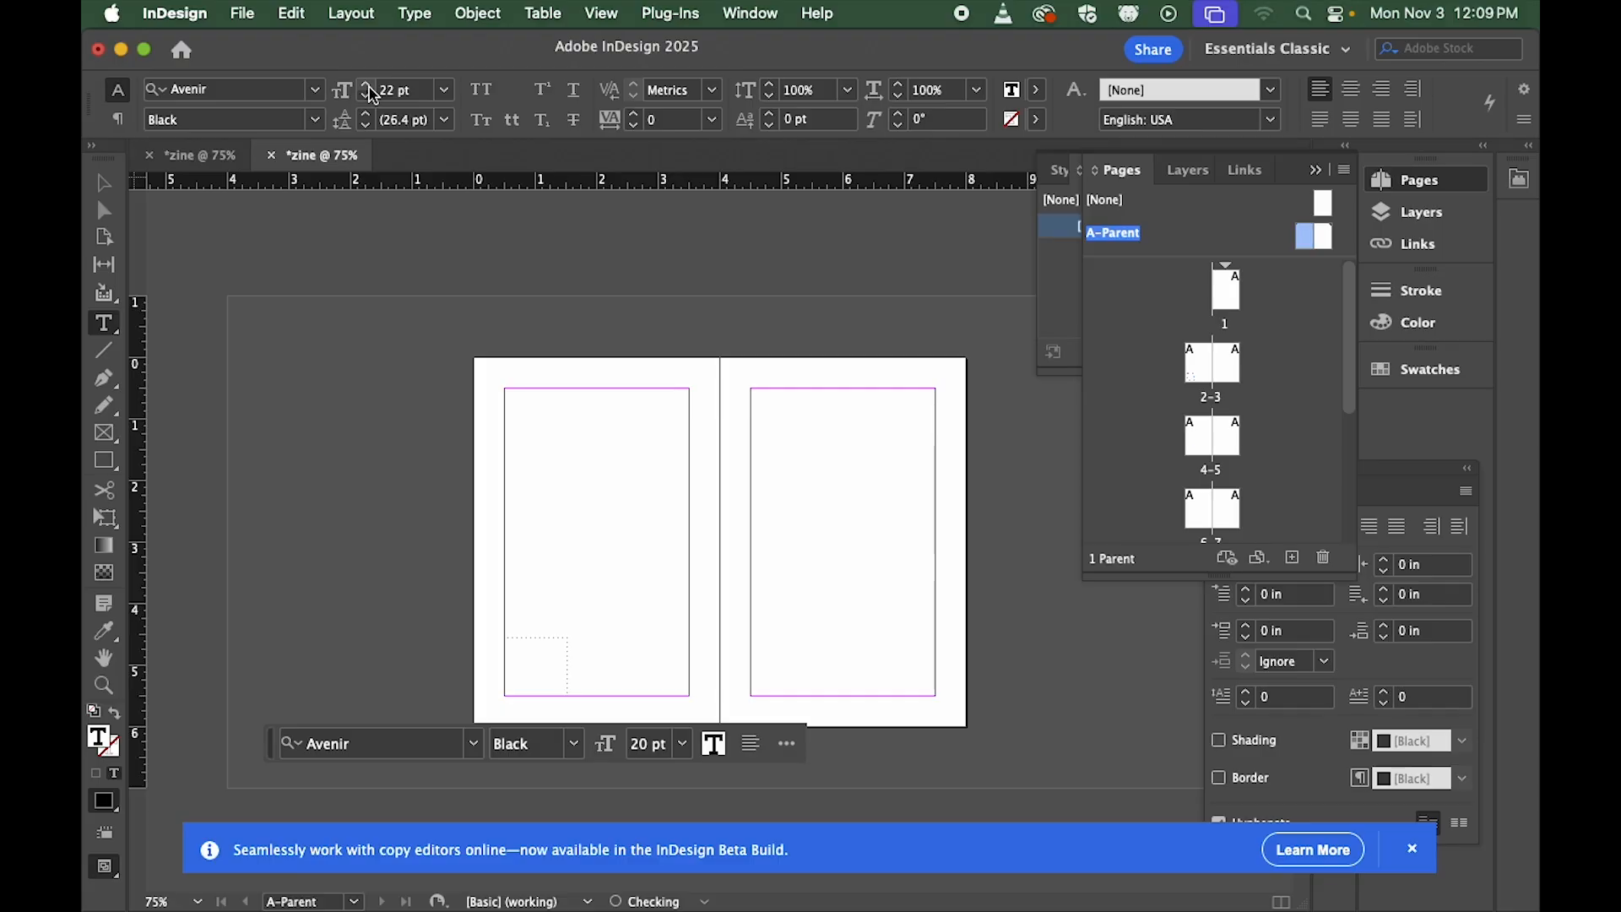
pyautogui.click(369, 85)
pyautogui.click(369, 85)
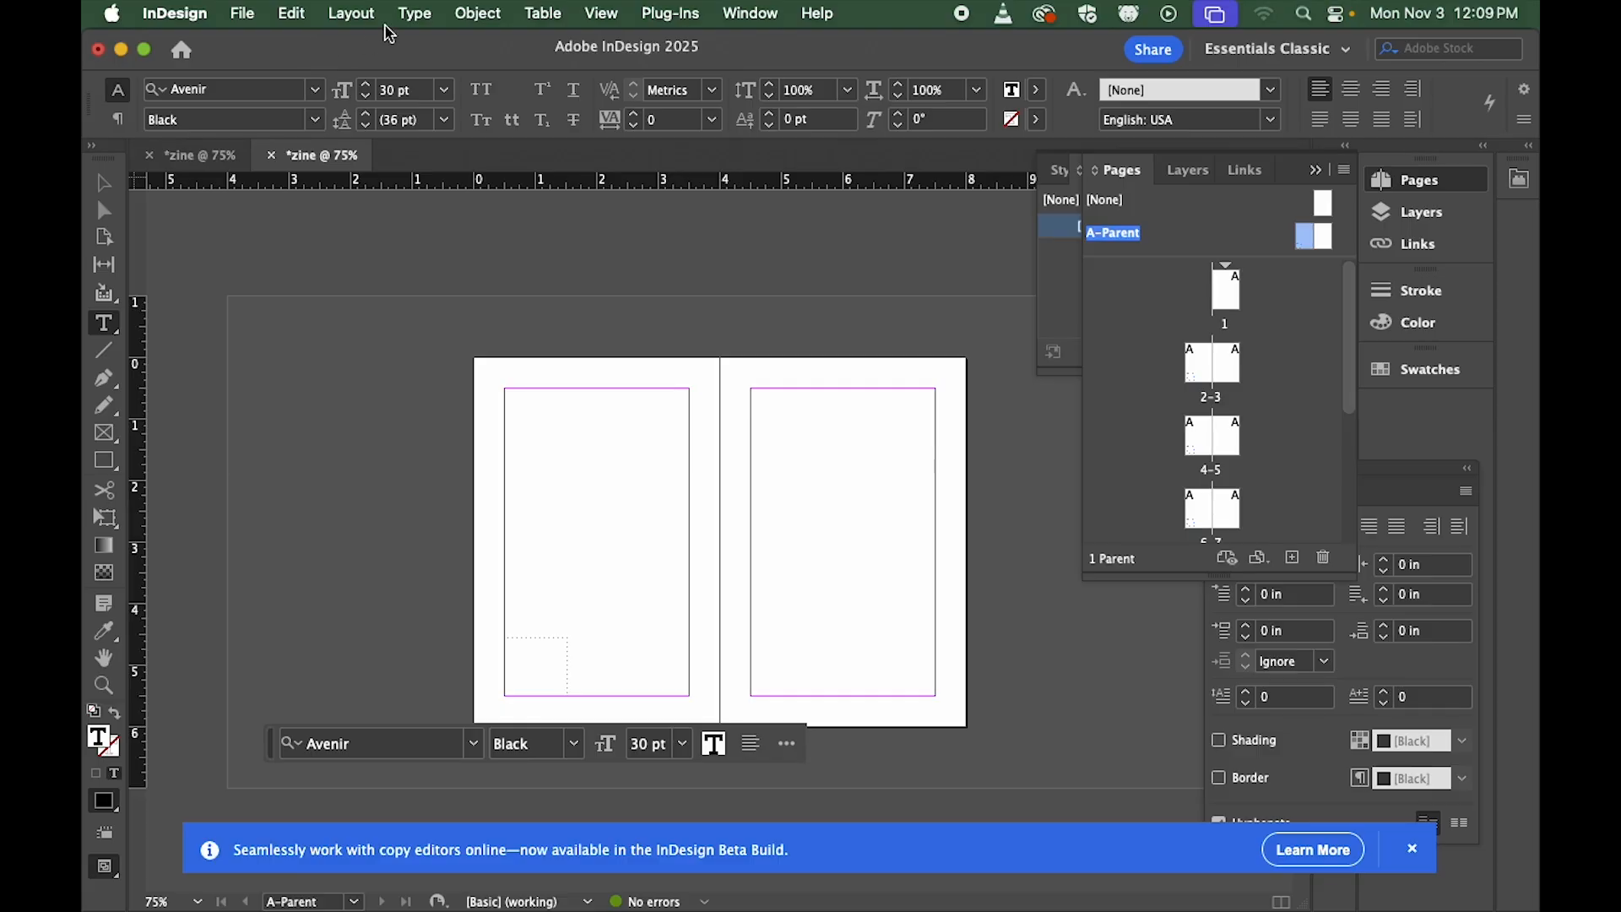
# Step: Insert a Current Page Number marker in the left parent page's text frame
pyautogui.click(415, 17)
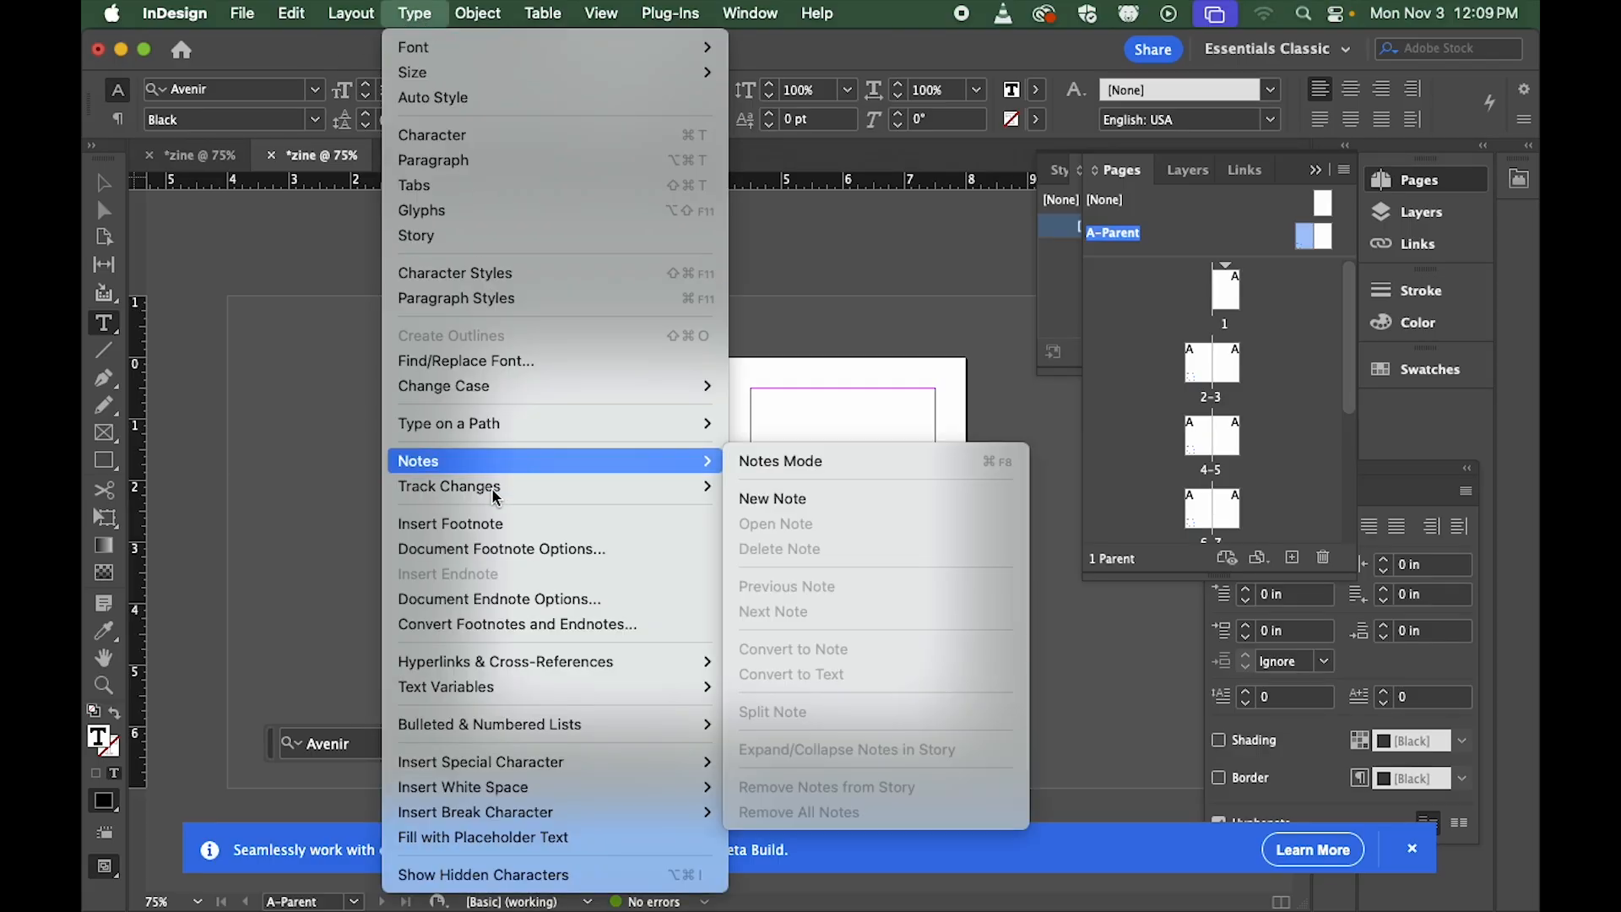
pyautogui.moveTo(551, 766)
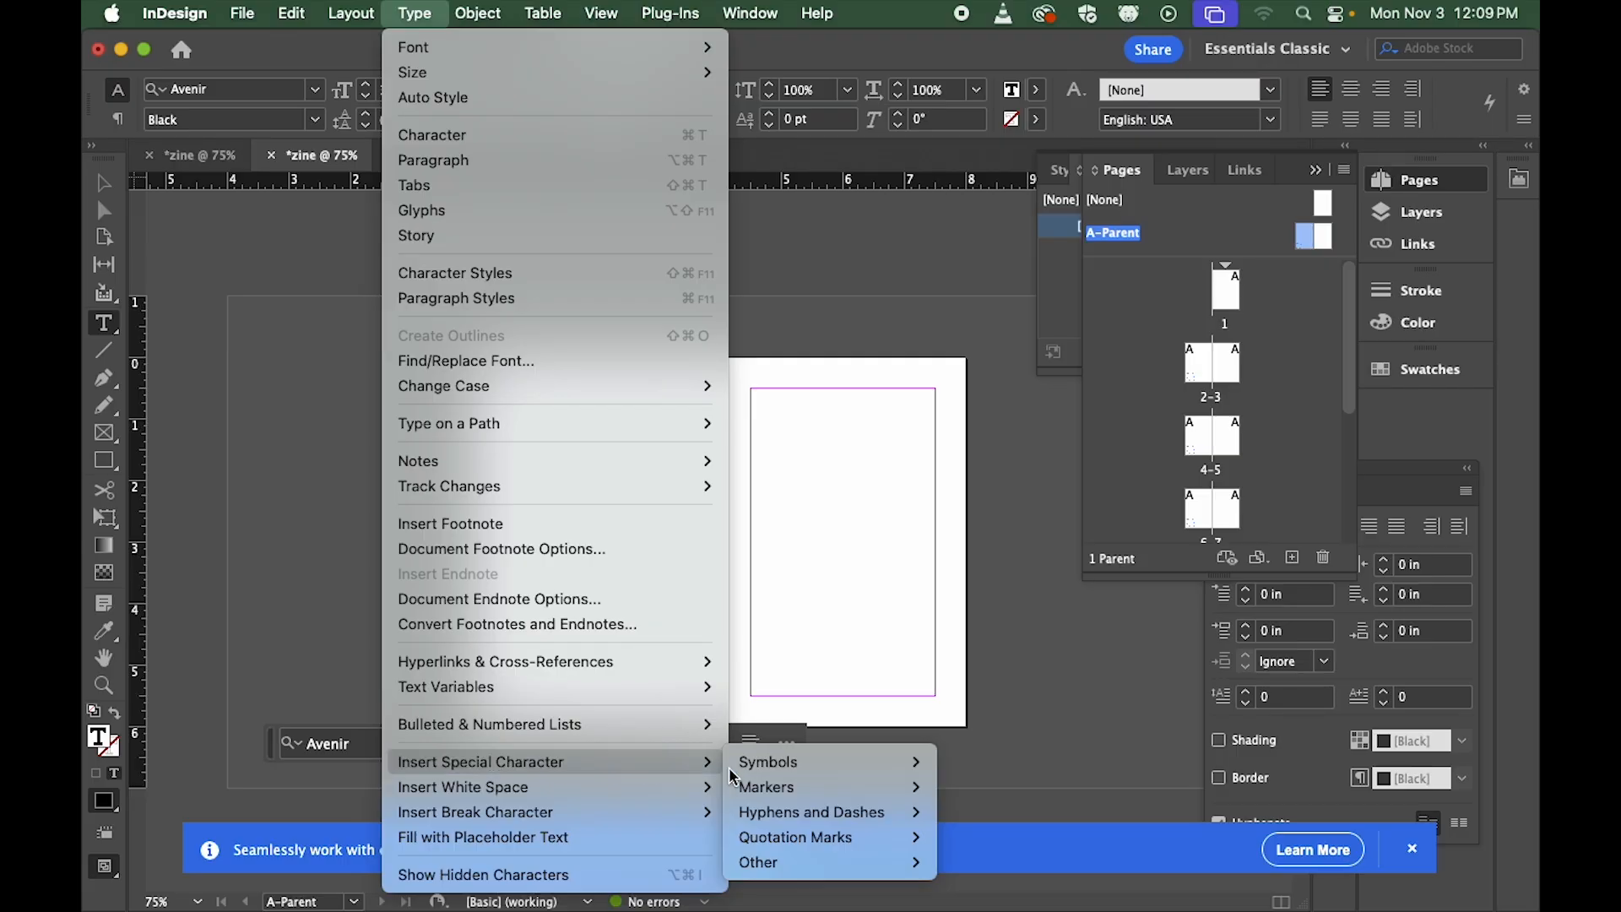
pyautogui.moveTo(825, 786)
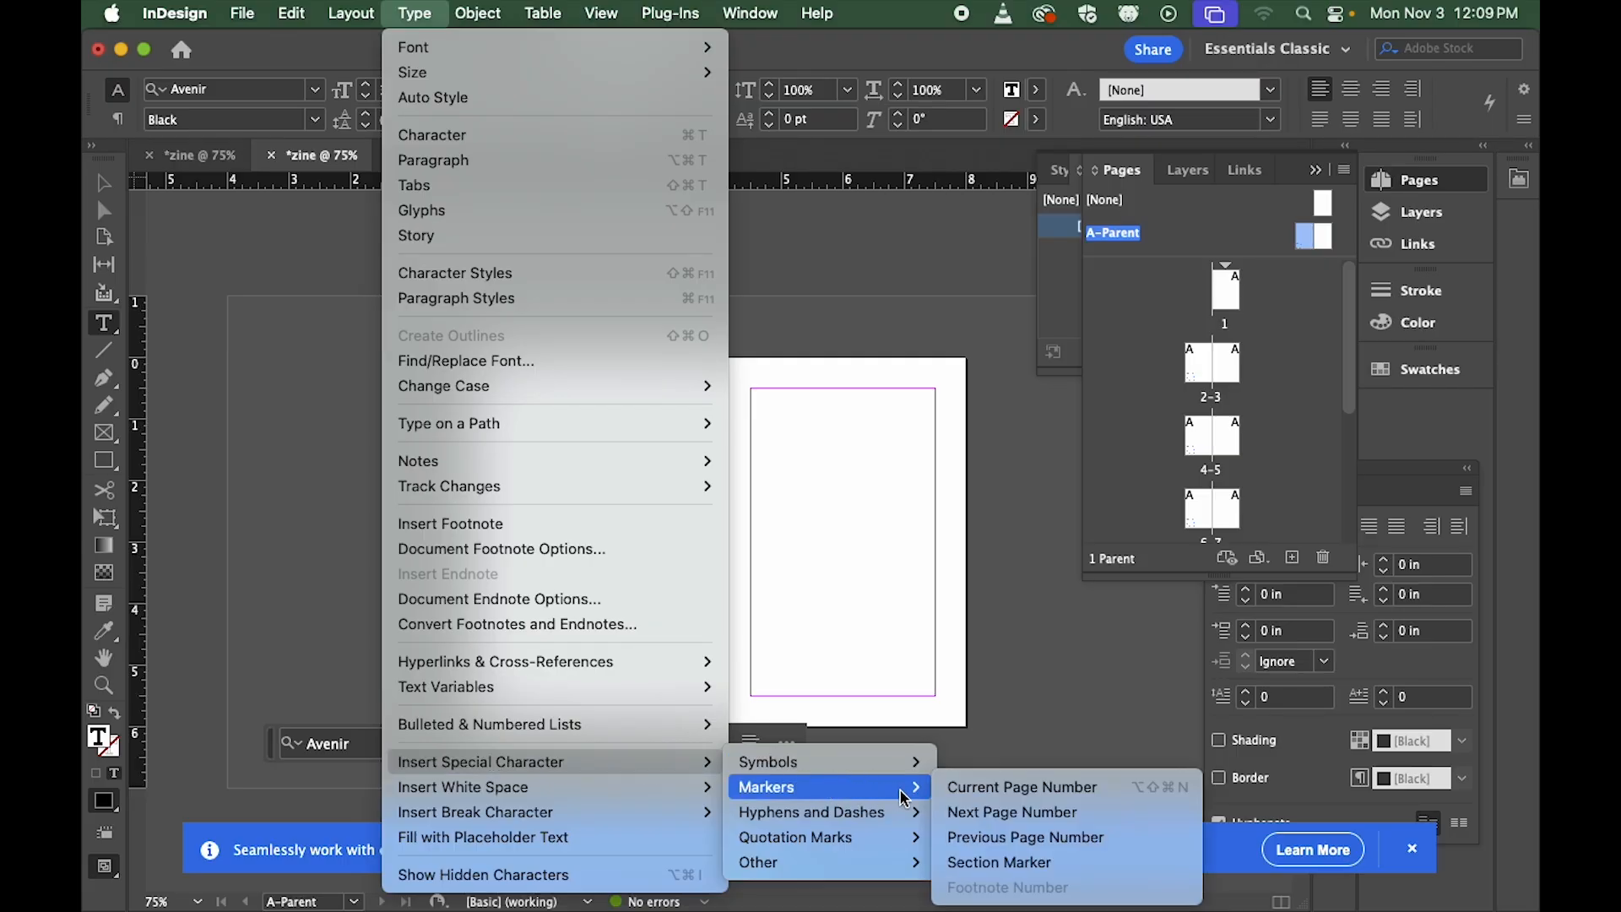
pyautogui.click(1033, 788)
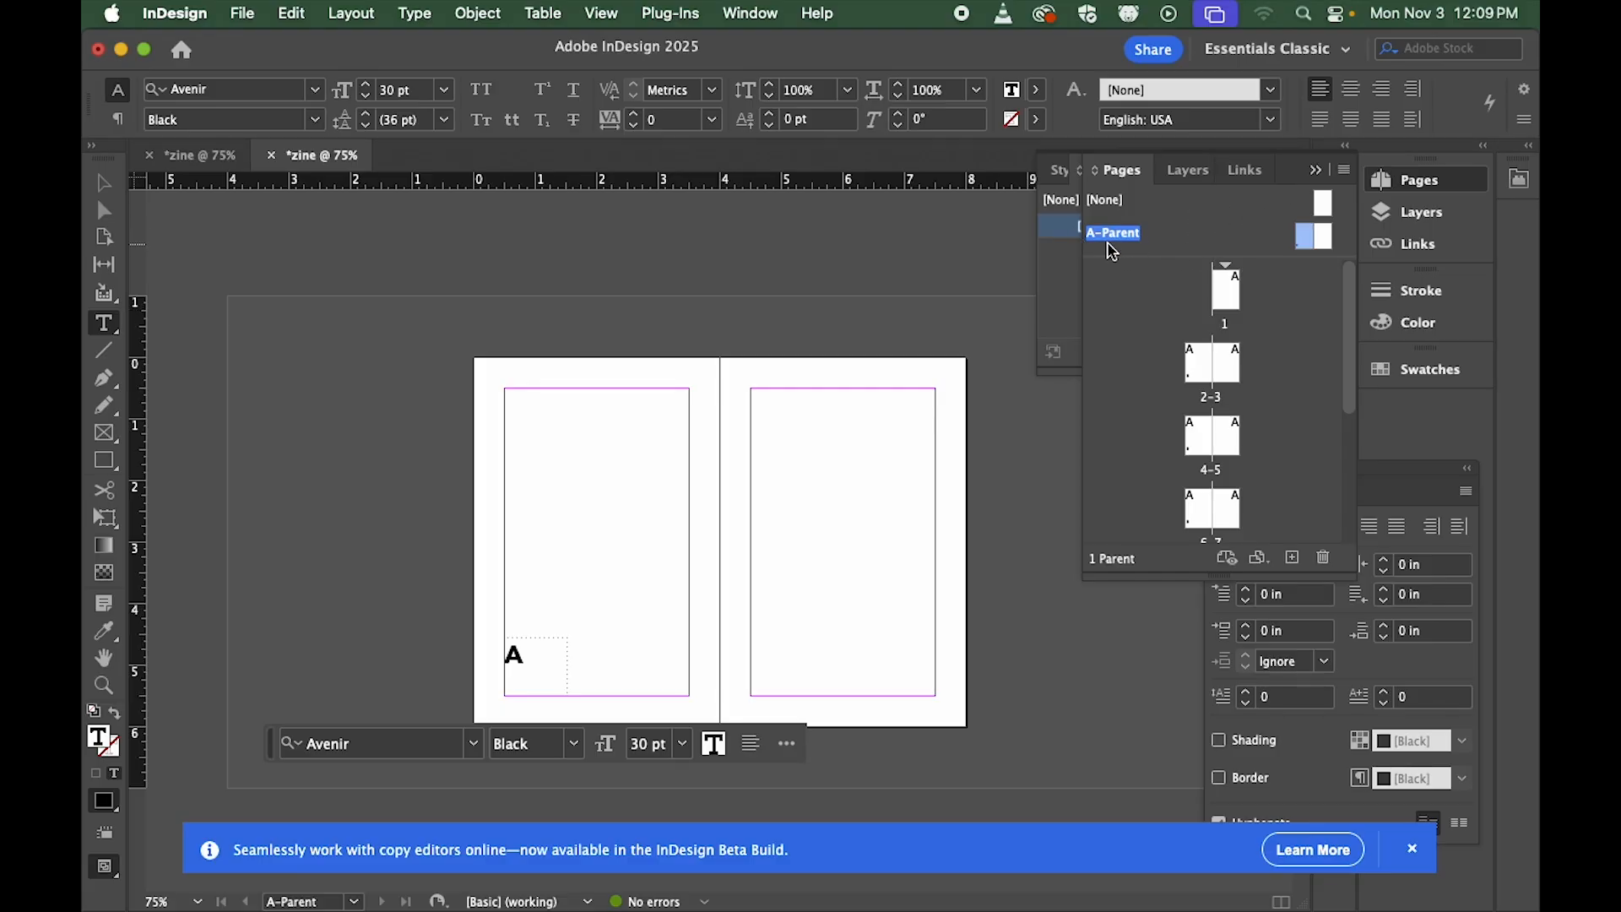
# Step: Duplicate the page number frame and place the copy in the bottom-right margin corner of the right parent page
pyautogui.click(103, 182)
pyautogui.click(424, 310)
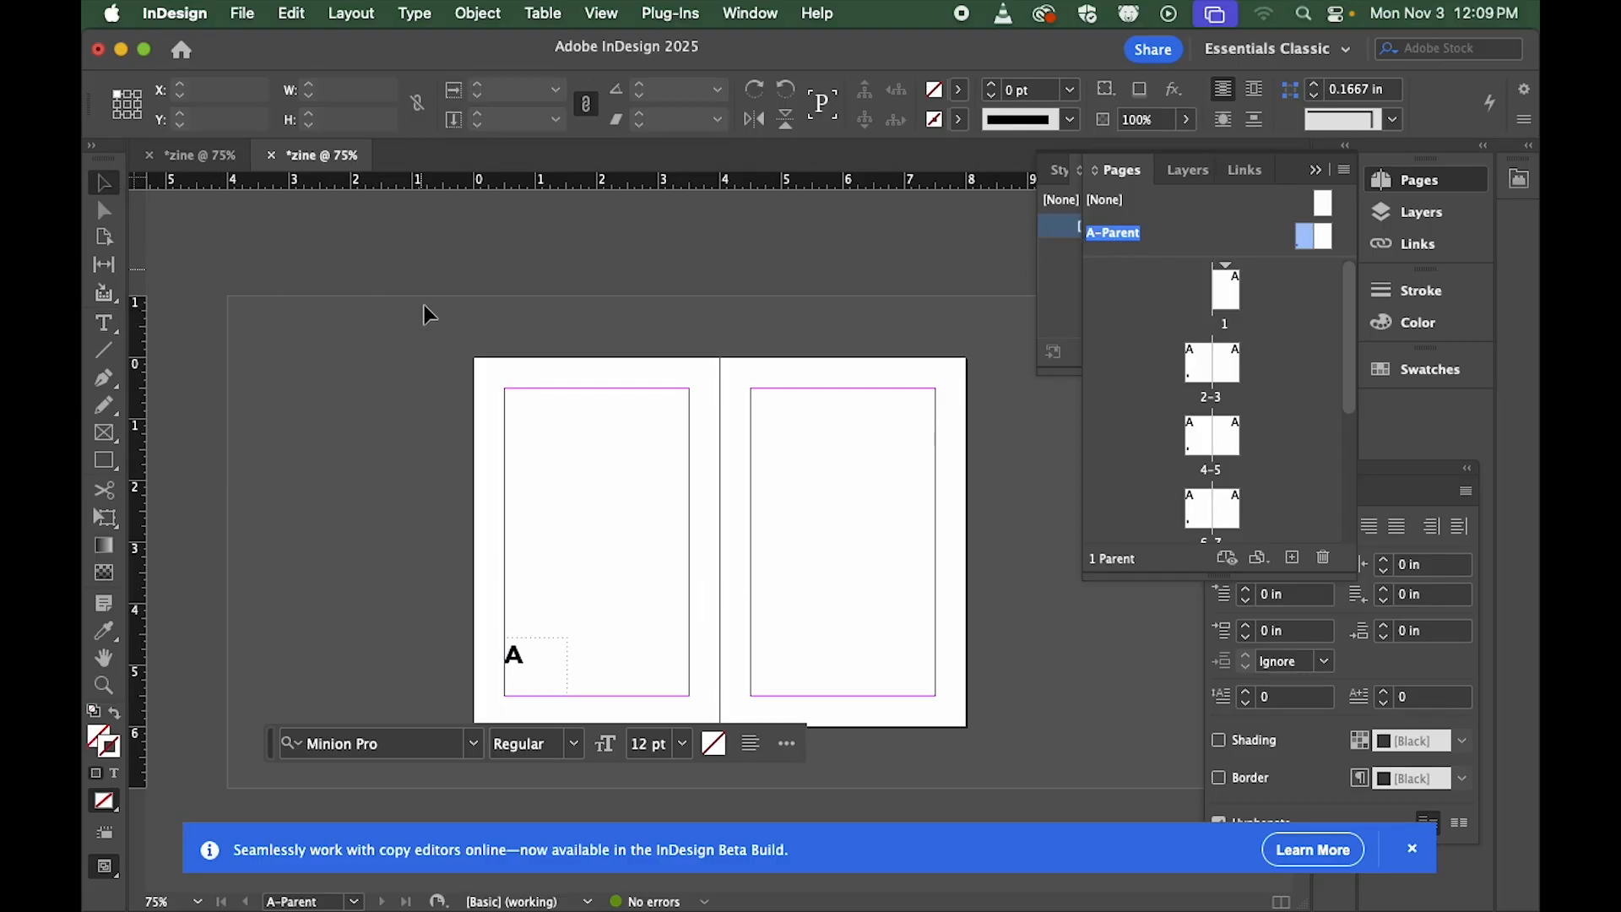
pyautogui.click(517, 659)
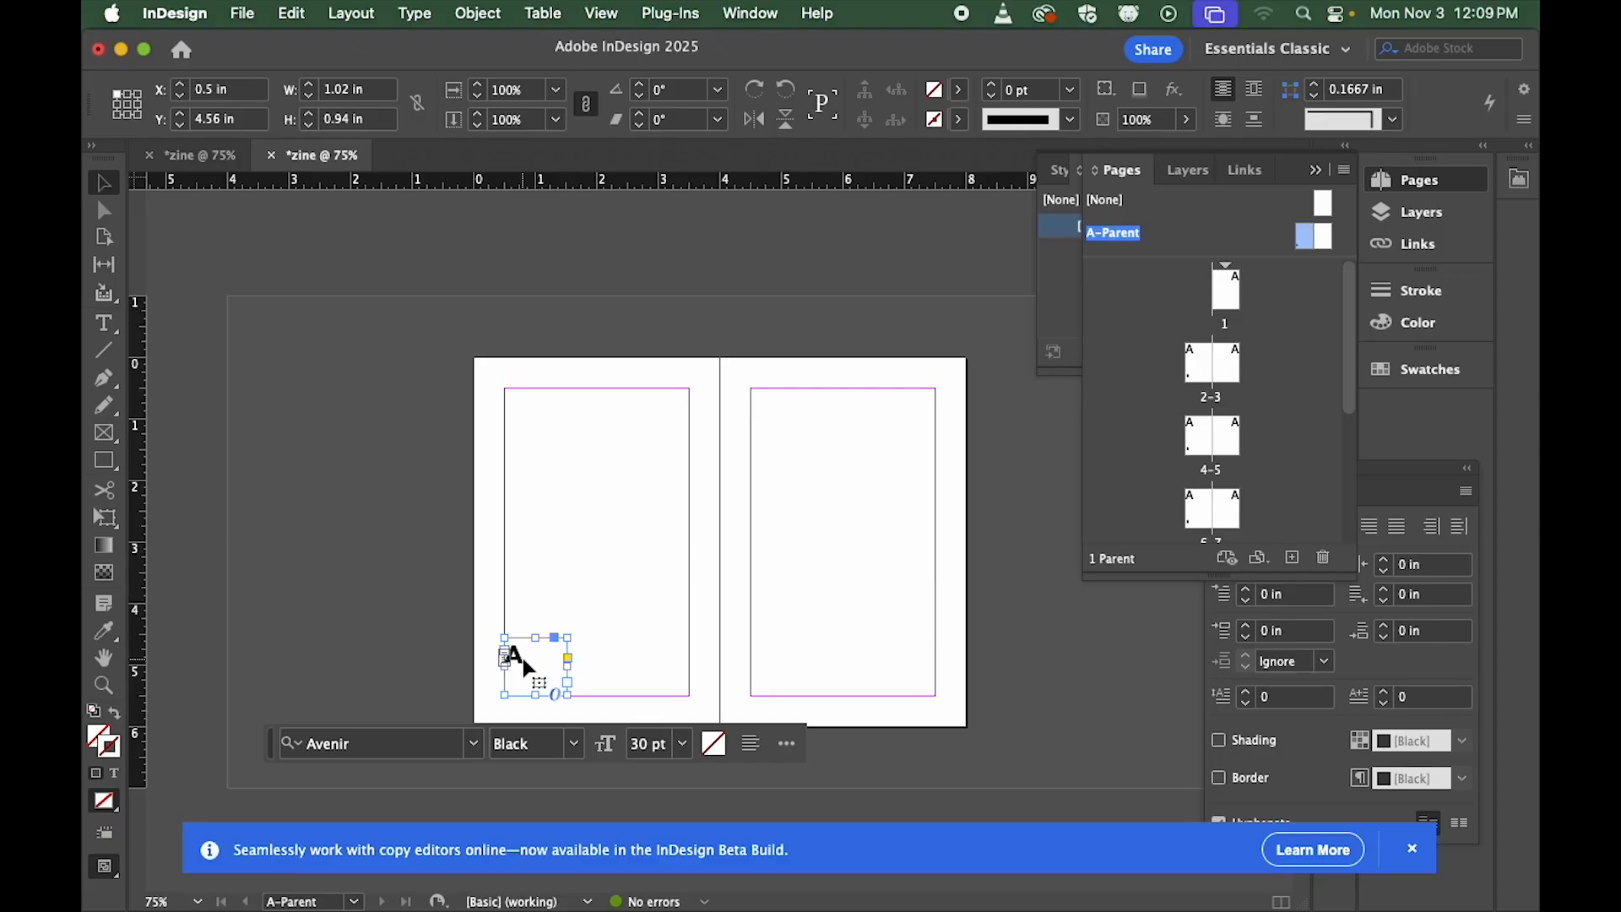
pyautogui.moveTo(525, 668); pyautogui.dragTo(722, 591)
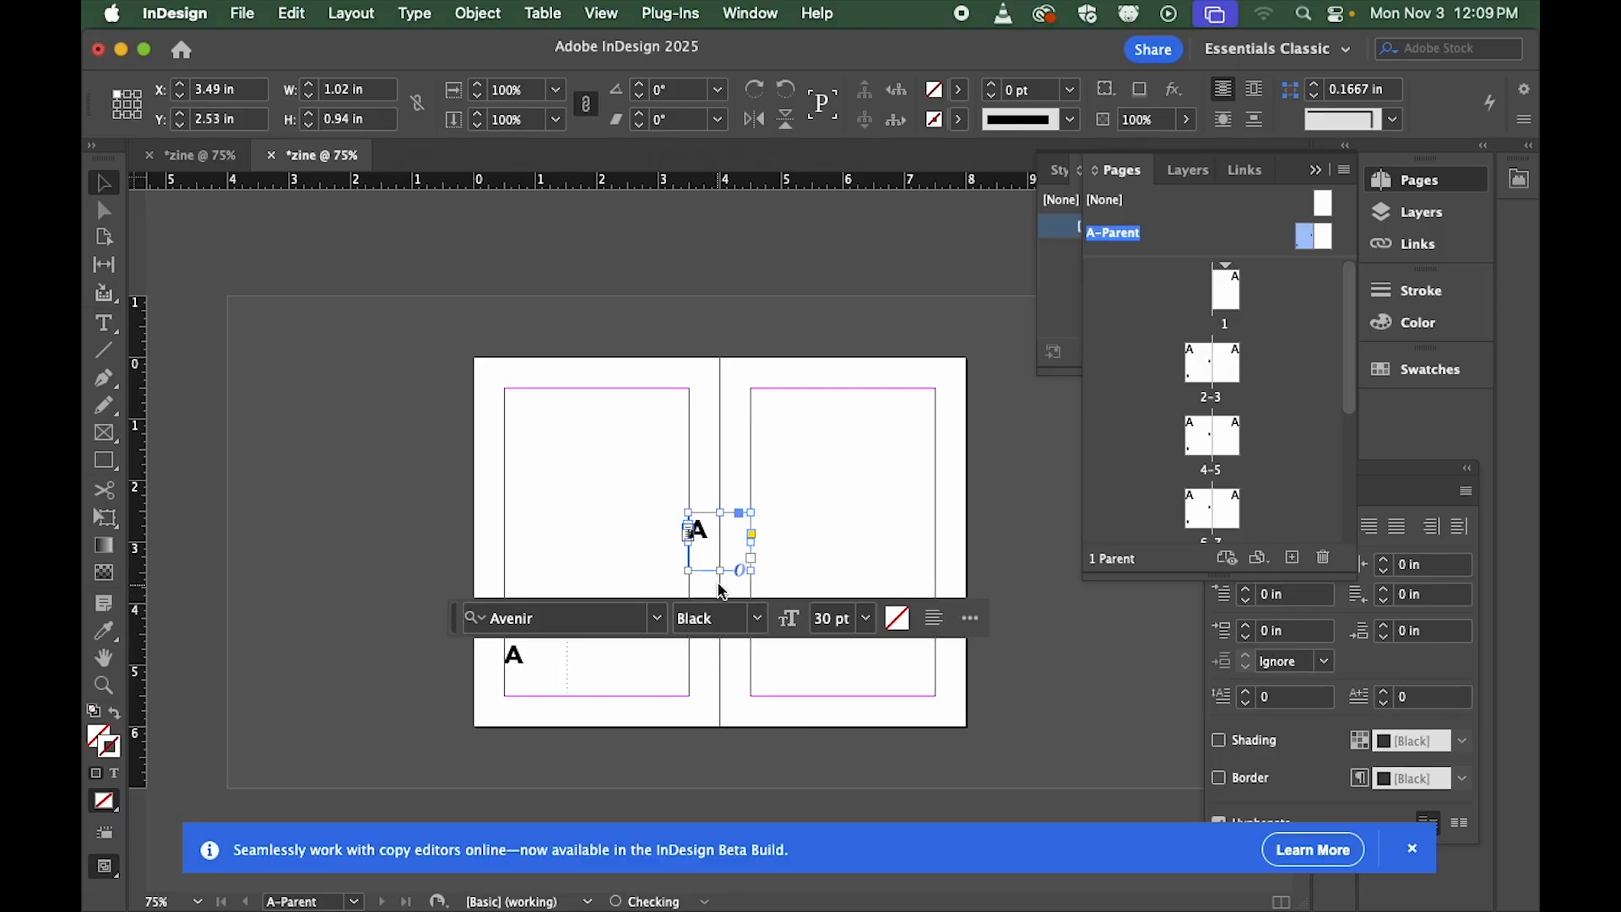
pyautogui.moveTo(705, 534); pyautogui.dragTo(895, 663)
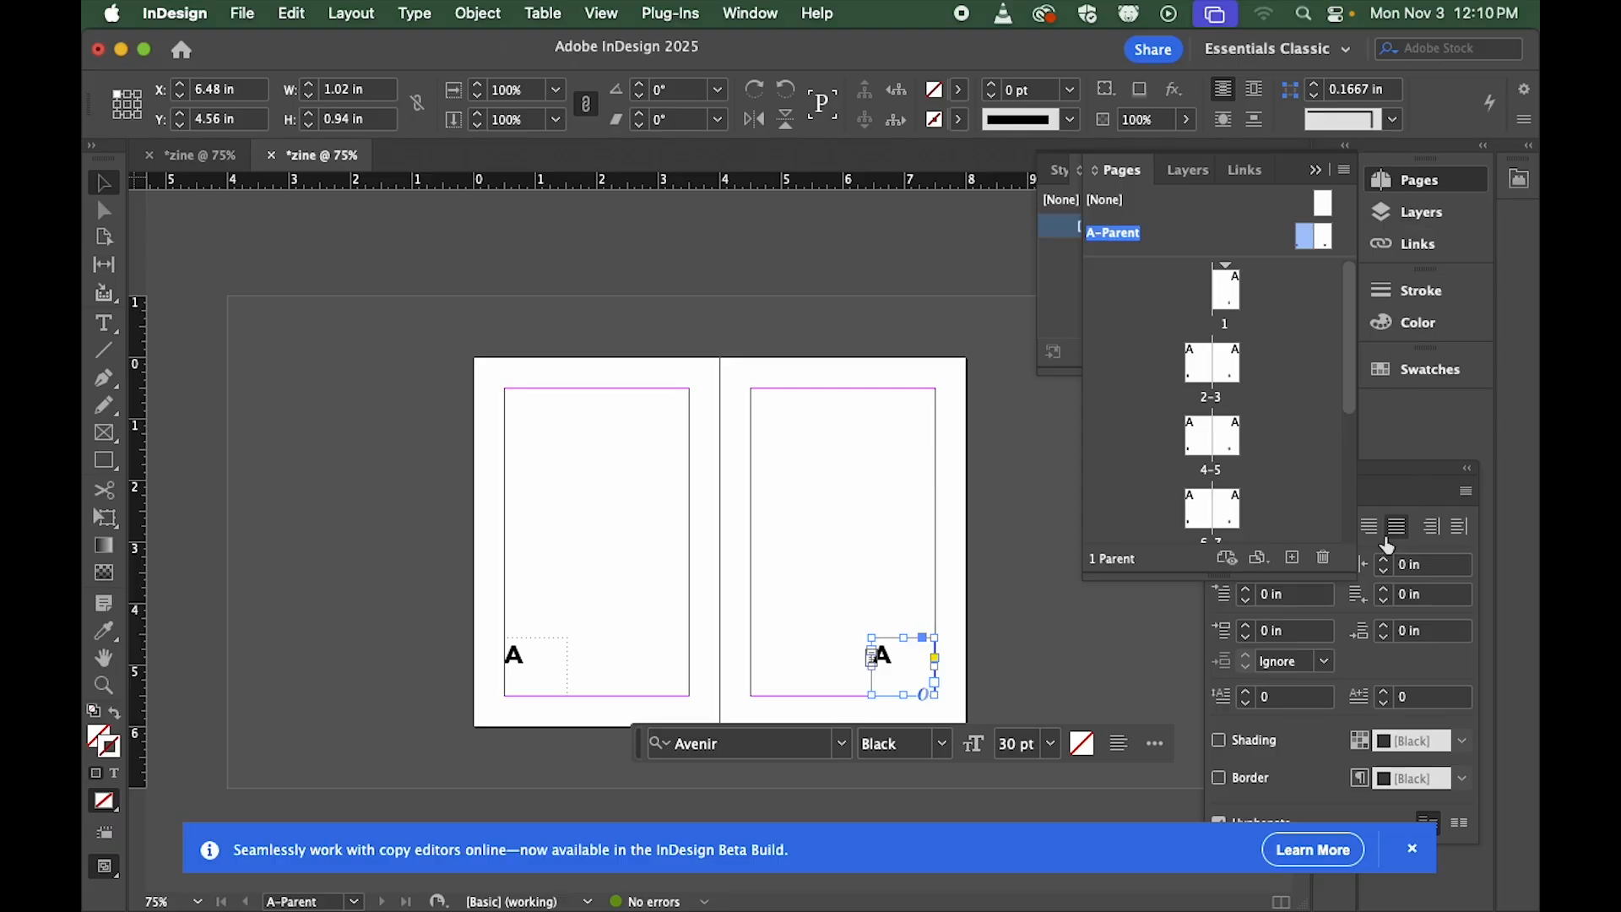
# Step: Right-align the page number in the right parent page's frame and close the paragraph settings
pyautogui.click(1393, 471)
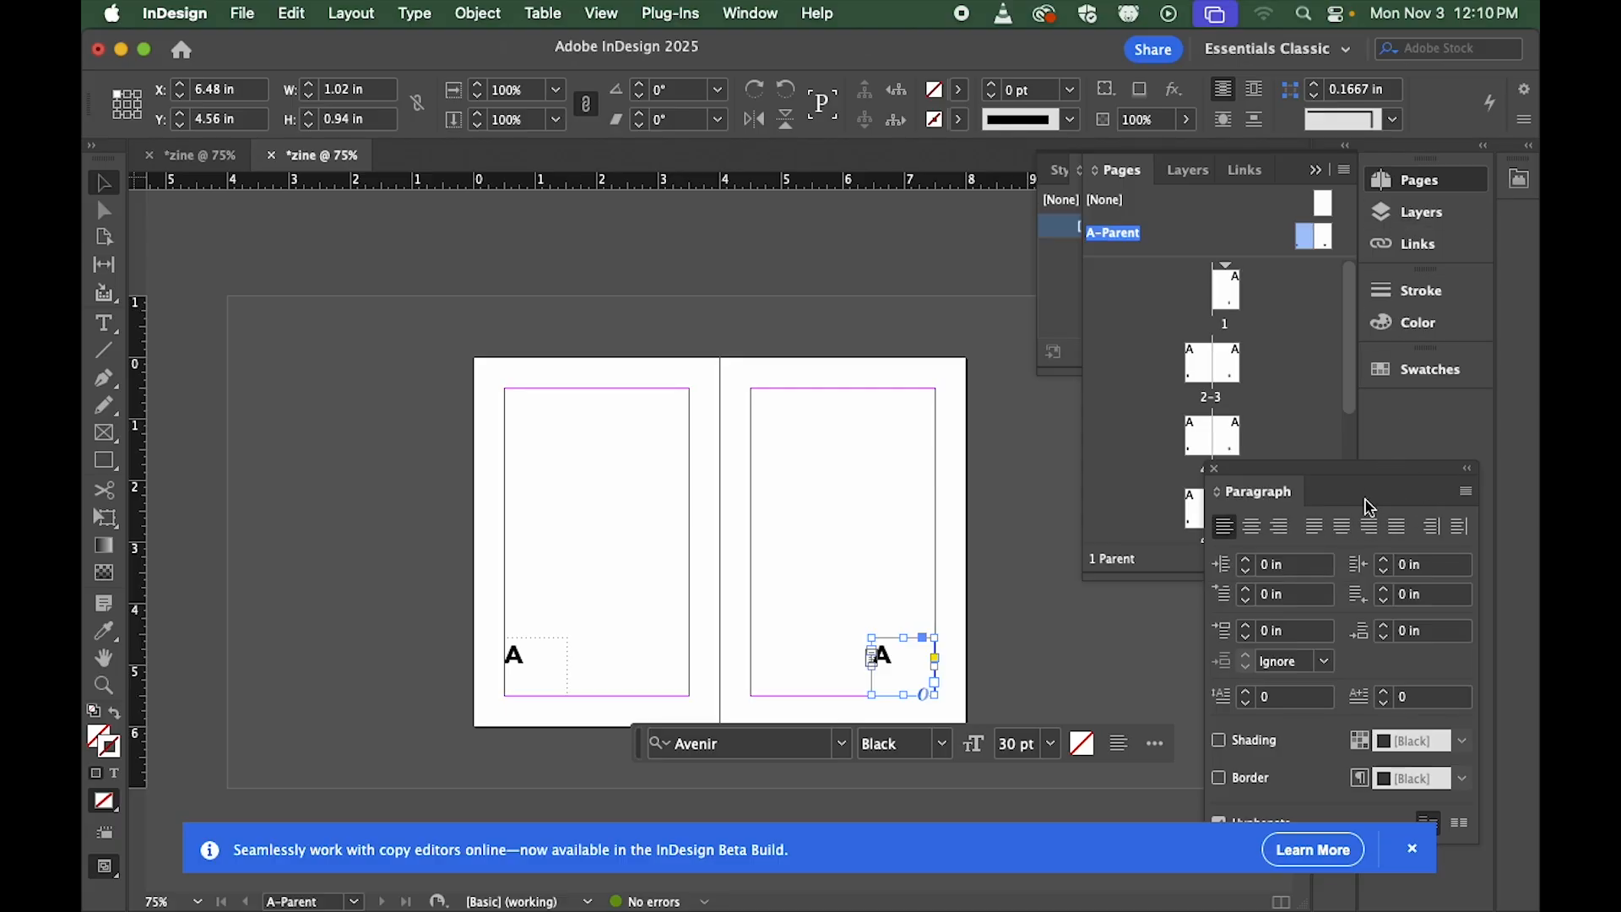
pyautogui.click(1278, 531)
pyautogui.click(1002, 499)
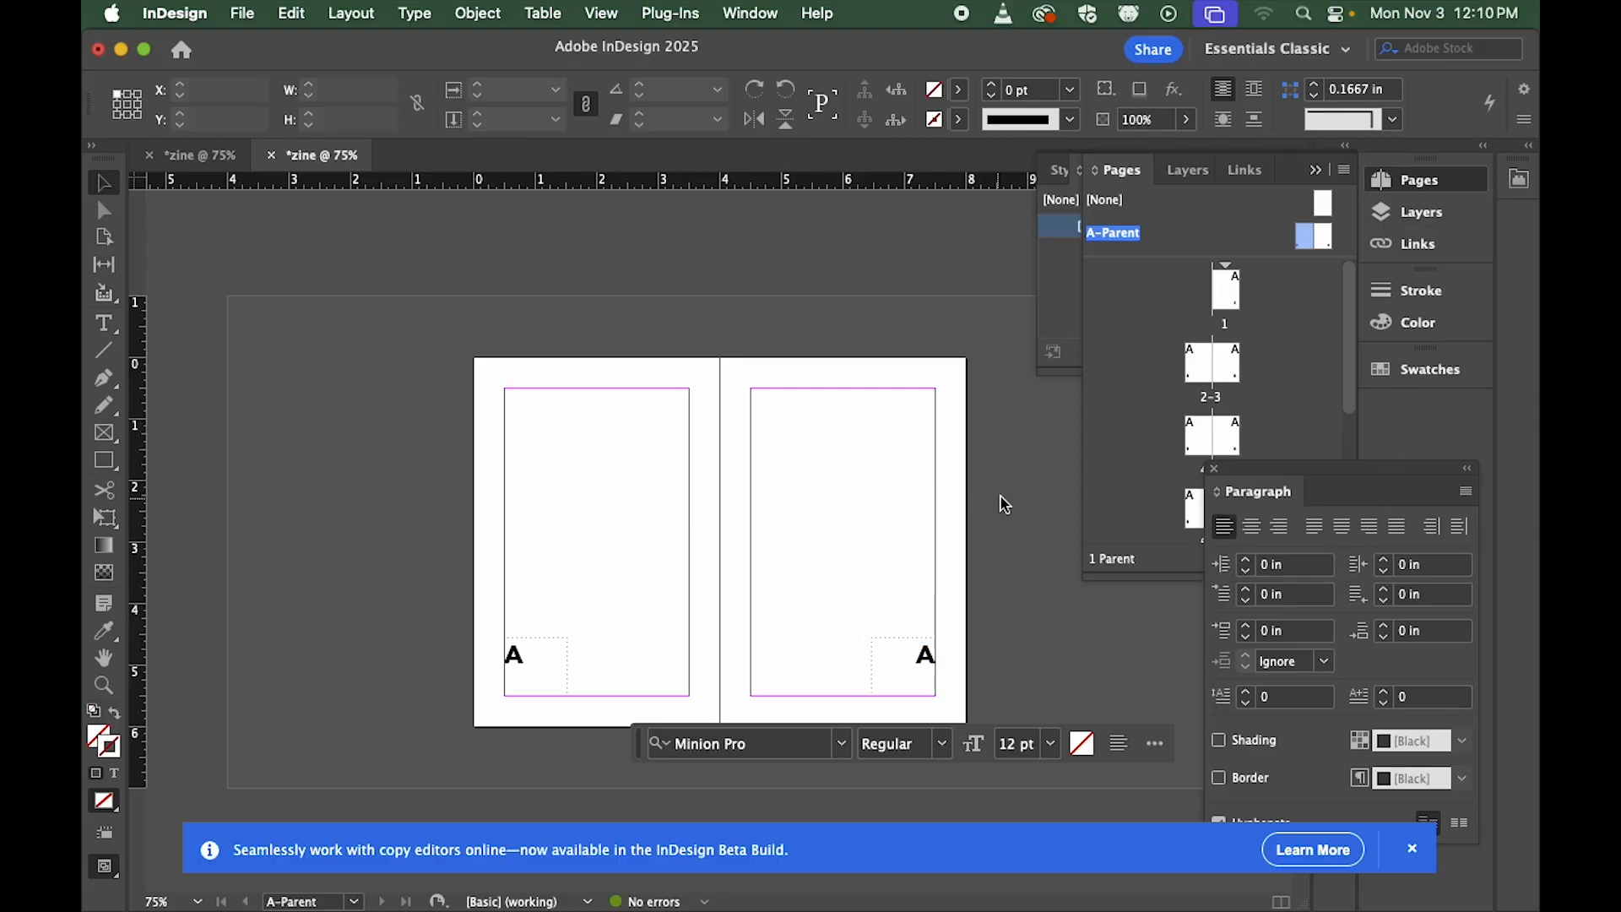
pyautogui.click(1215, 470)
# Step: Go to spread 2-3 and check the automatic page numbers across the document's pages
pyautogui.doubleClick(1206, 375)
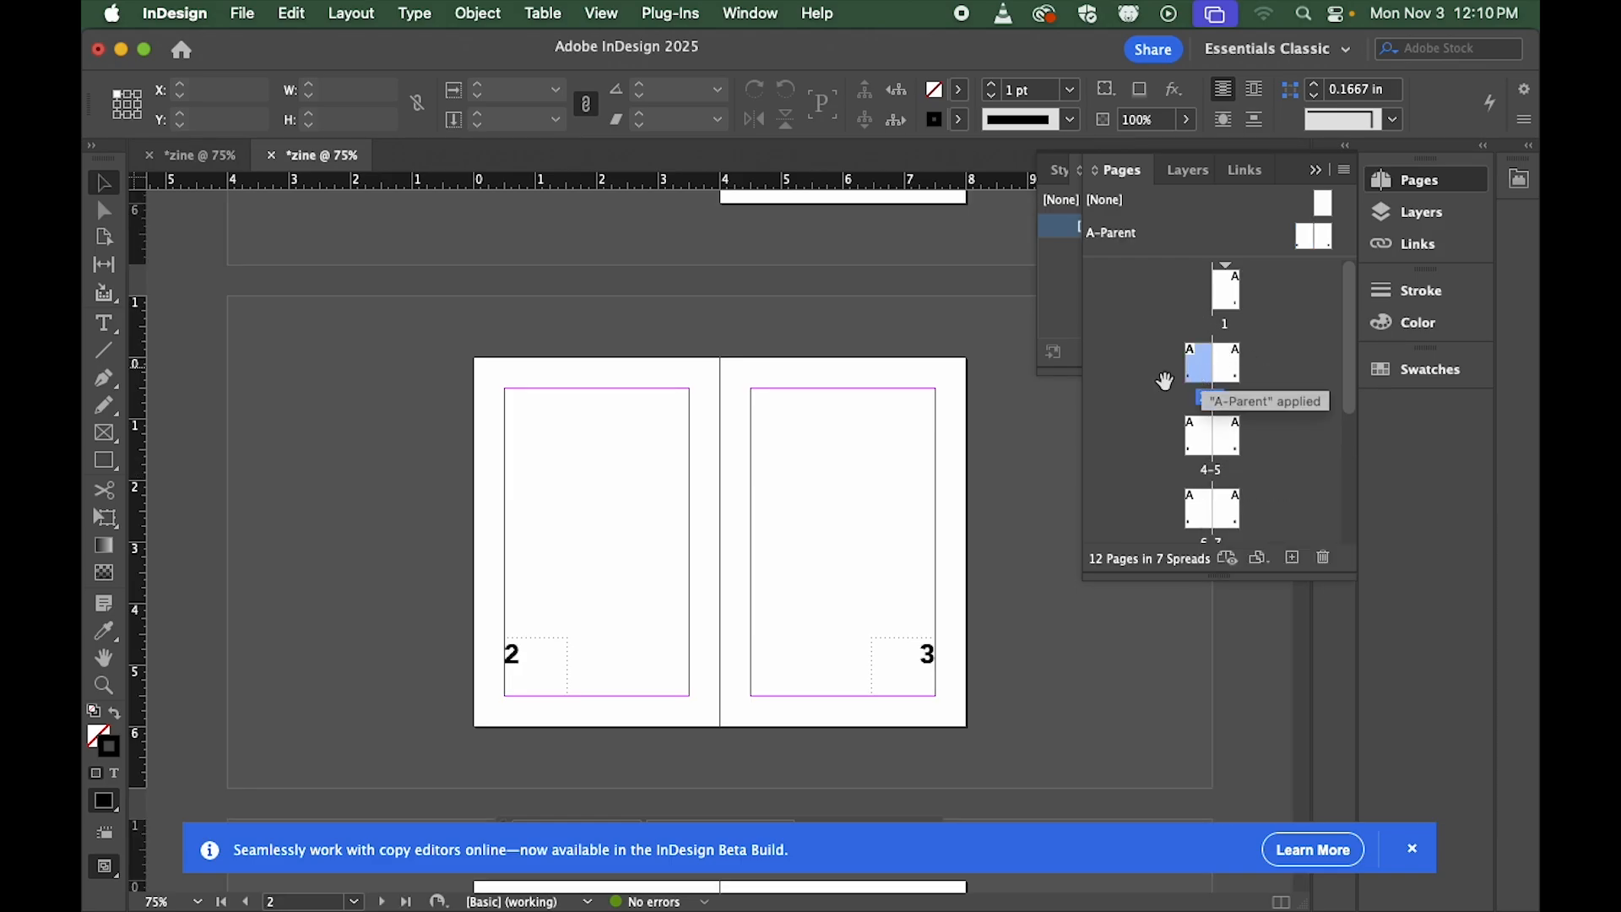
pyautogui.scroll(3, 749, 422)
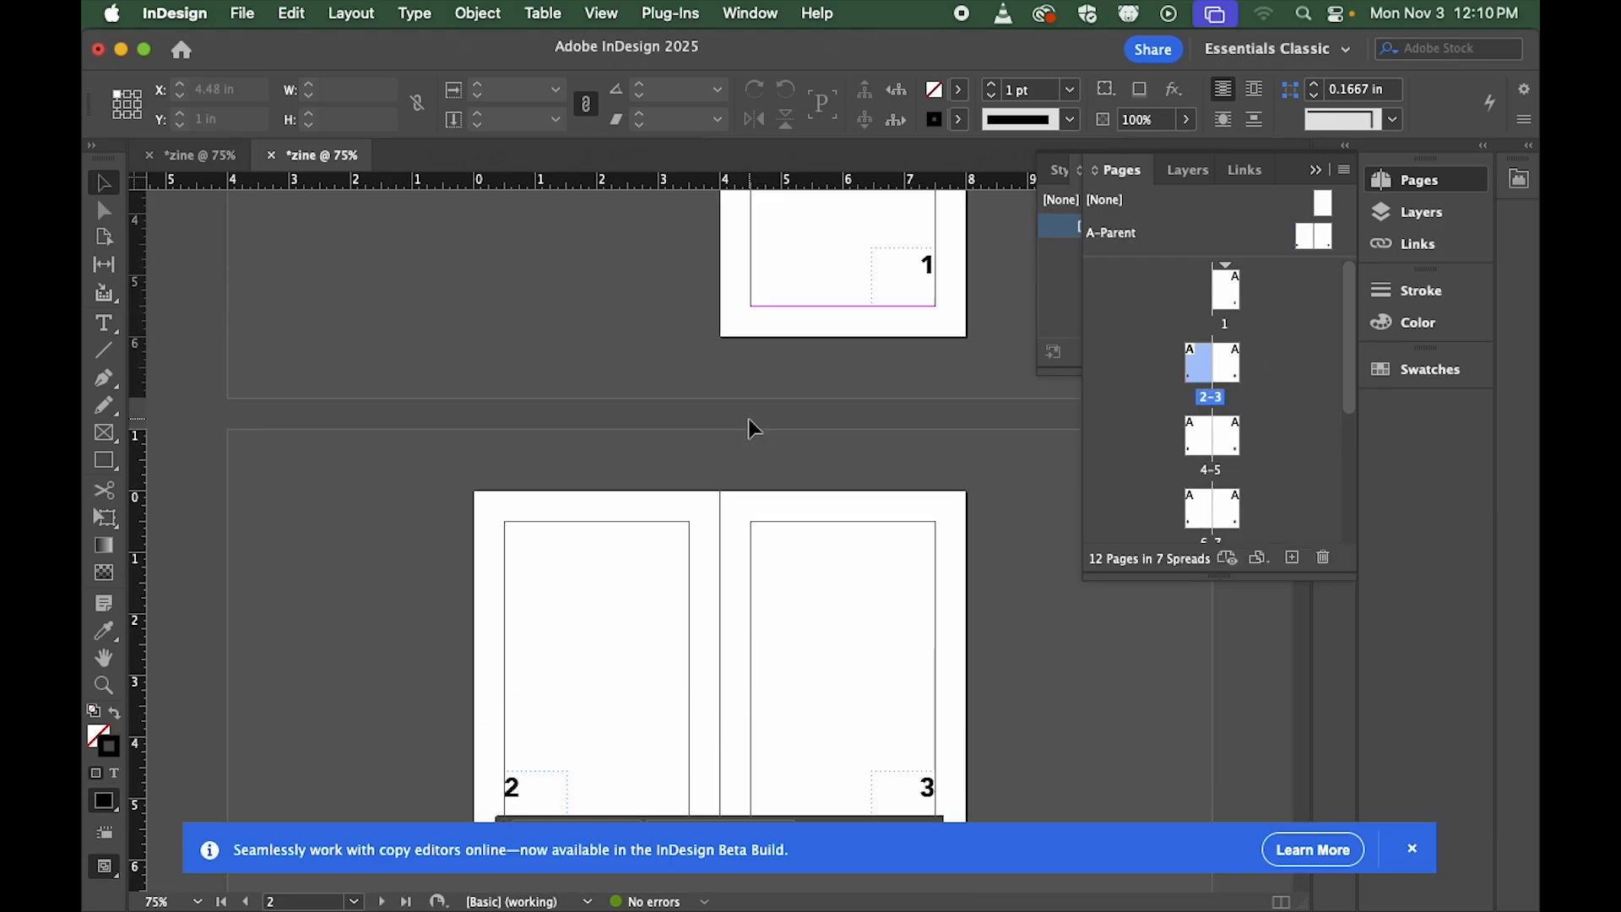
pyautogui.scroll(-10, 750, 422)
pyautogui.scroll(-5, 748, 418)
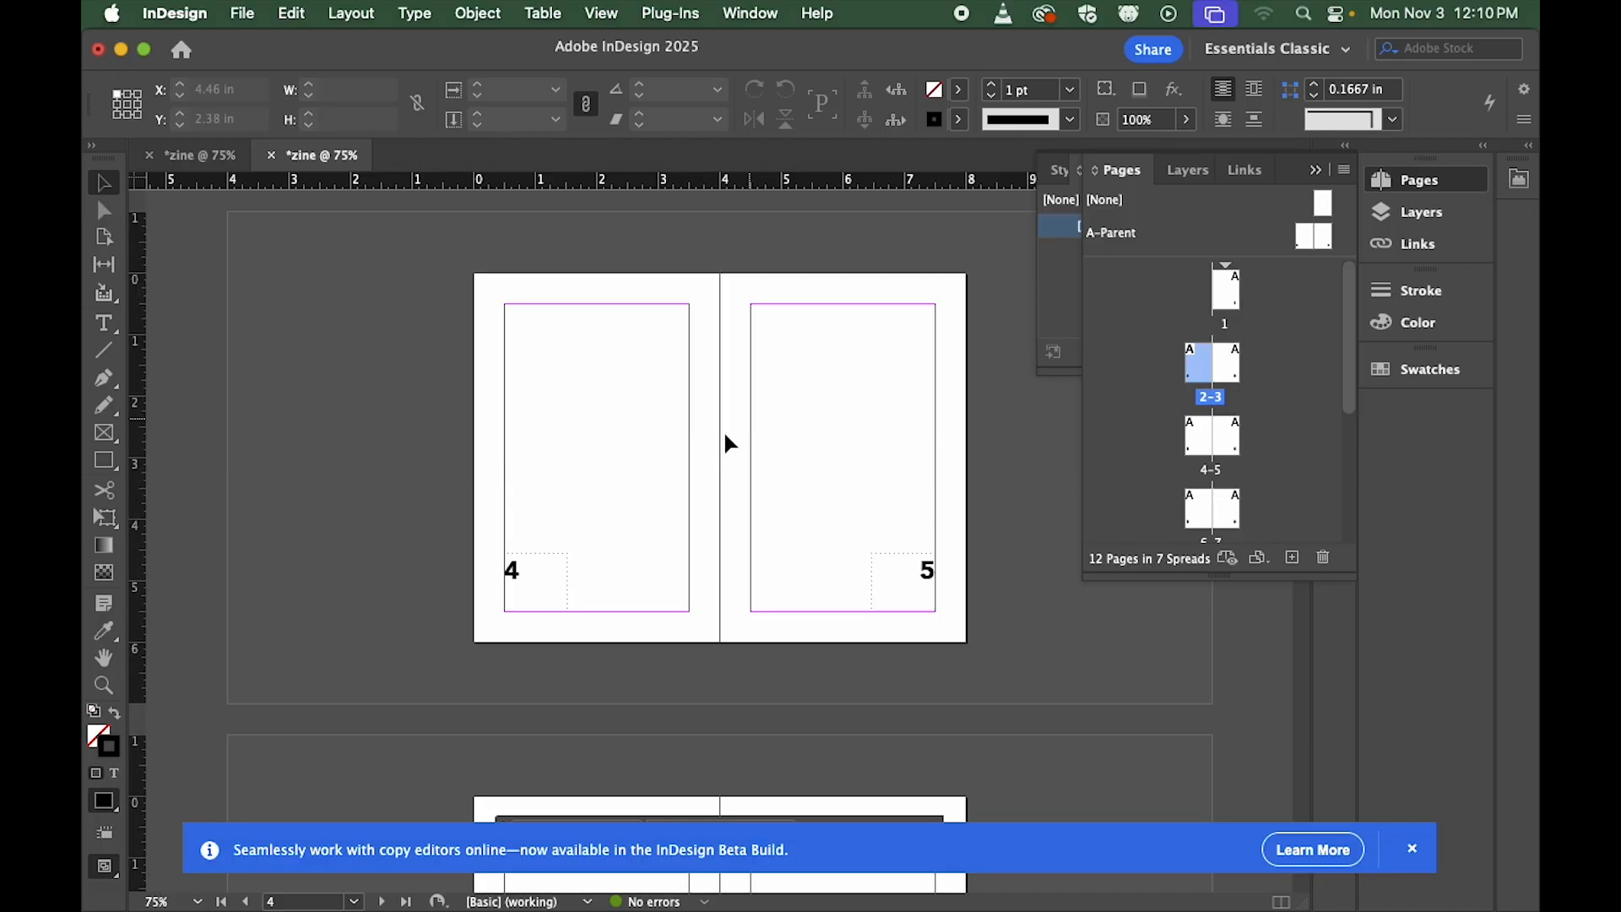
pyautogui.scroll(-1, 612, 555)
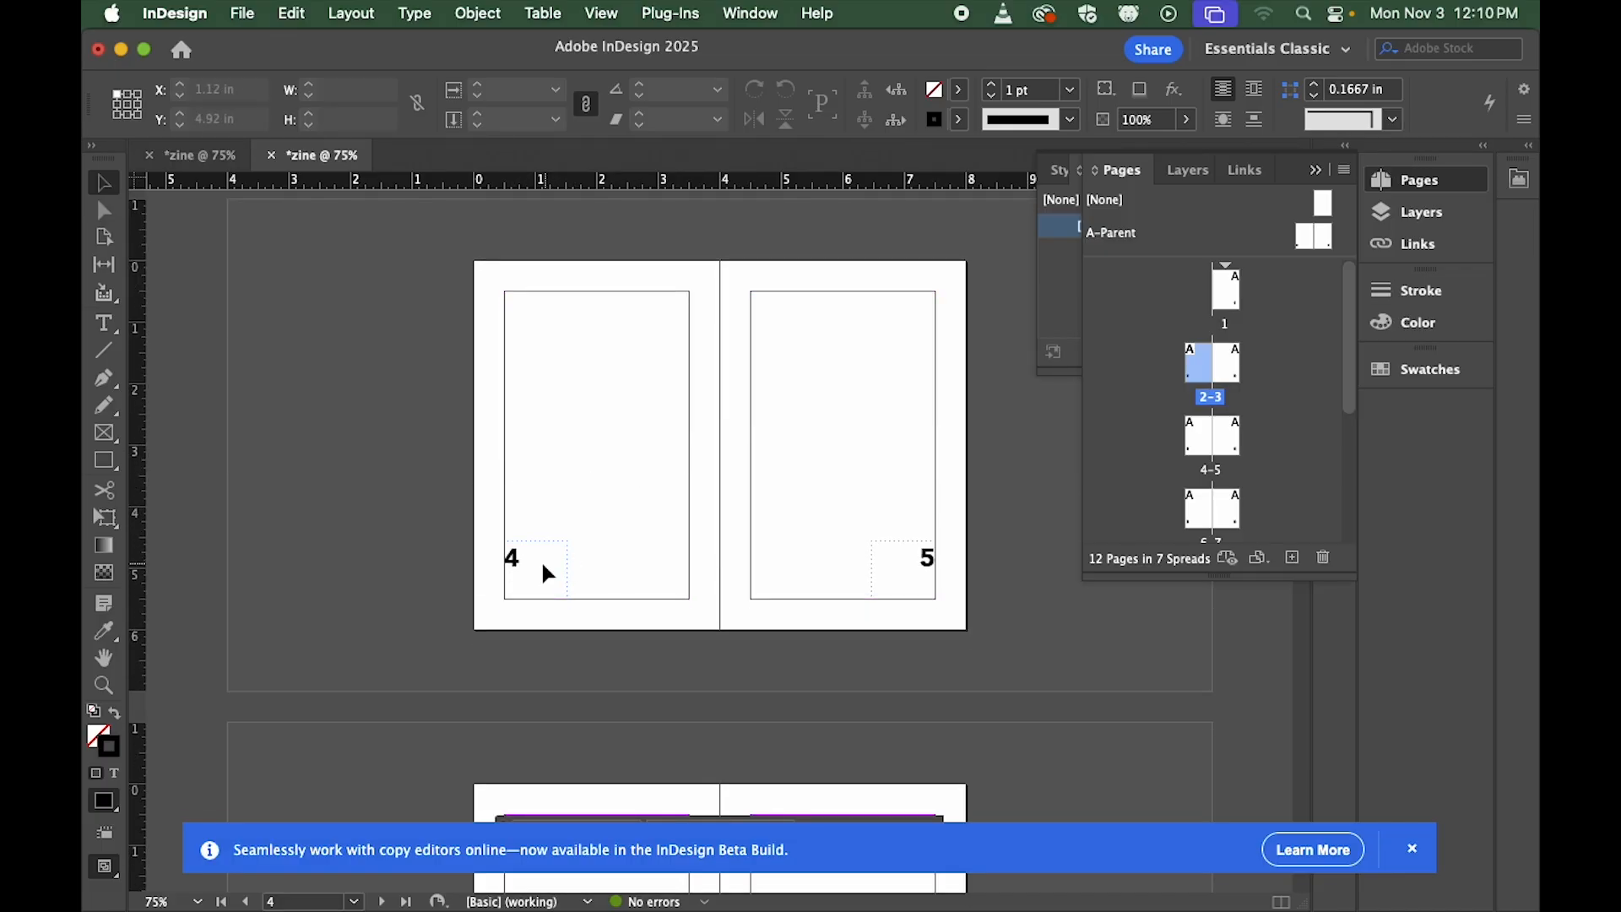
pyautogui.scroll(-1, 543, 565)
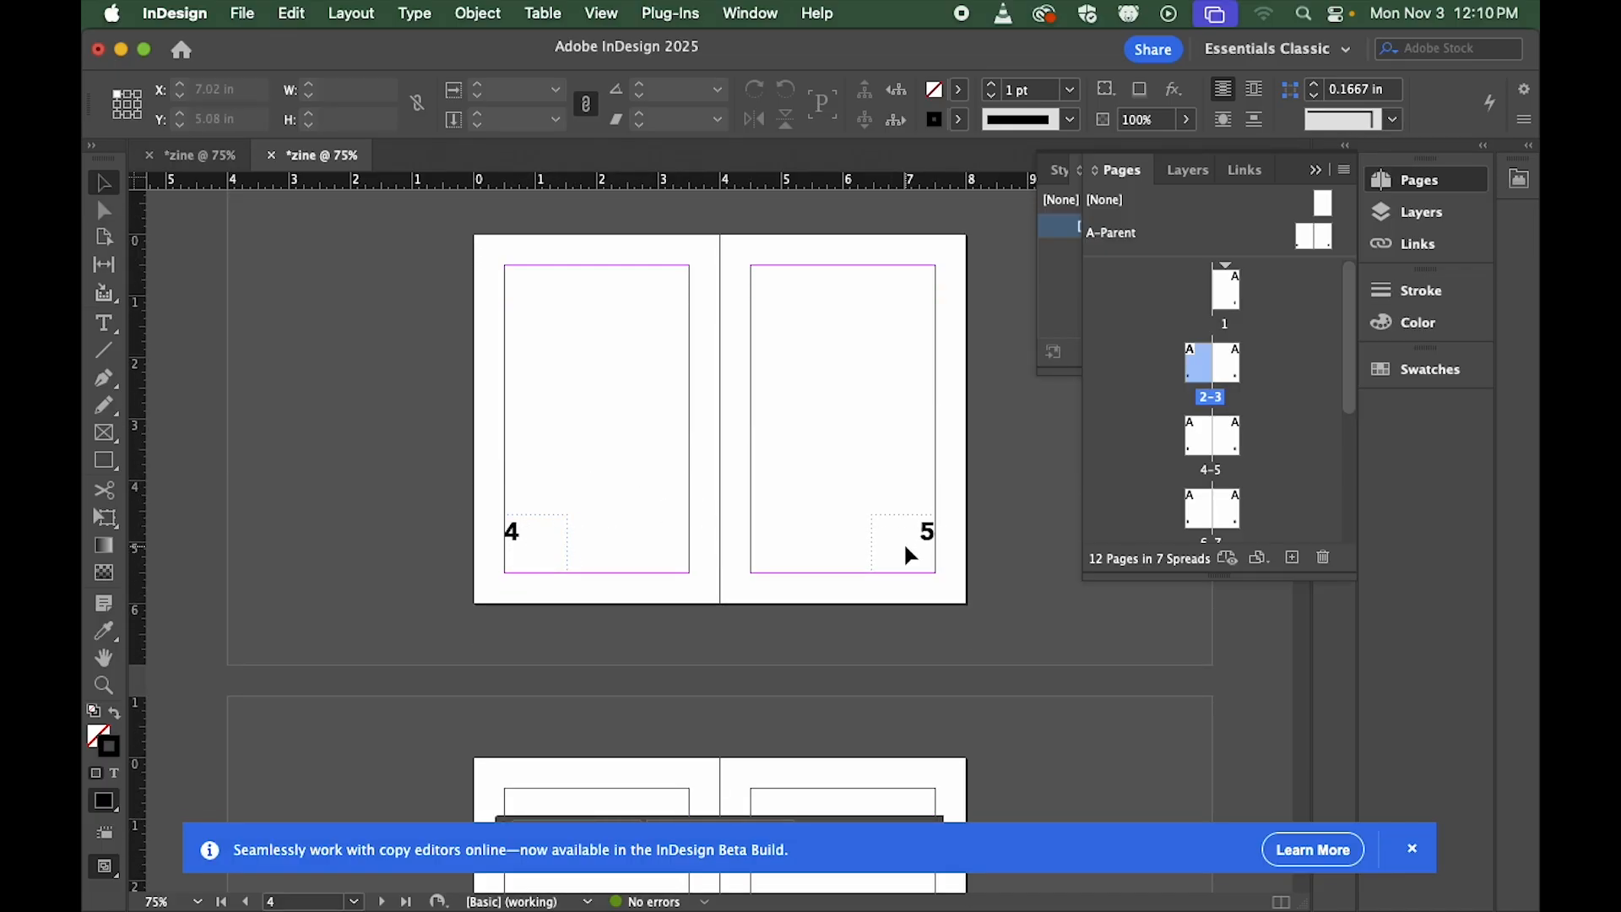
pyautogui.scroll(-8, 905, 553)
pyautogui.scroll(-10, 905, 546)
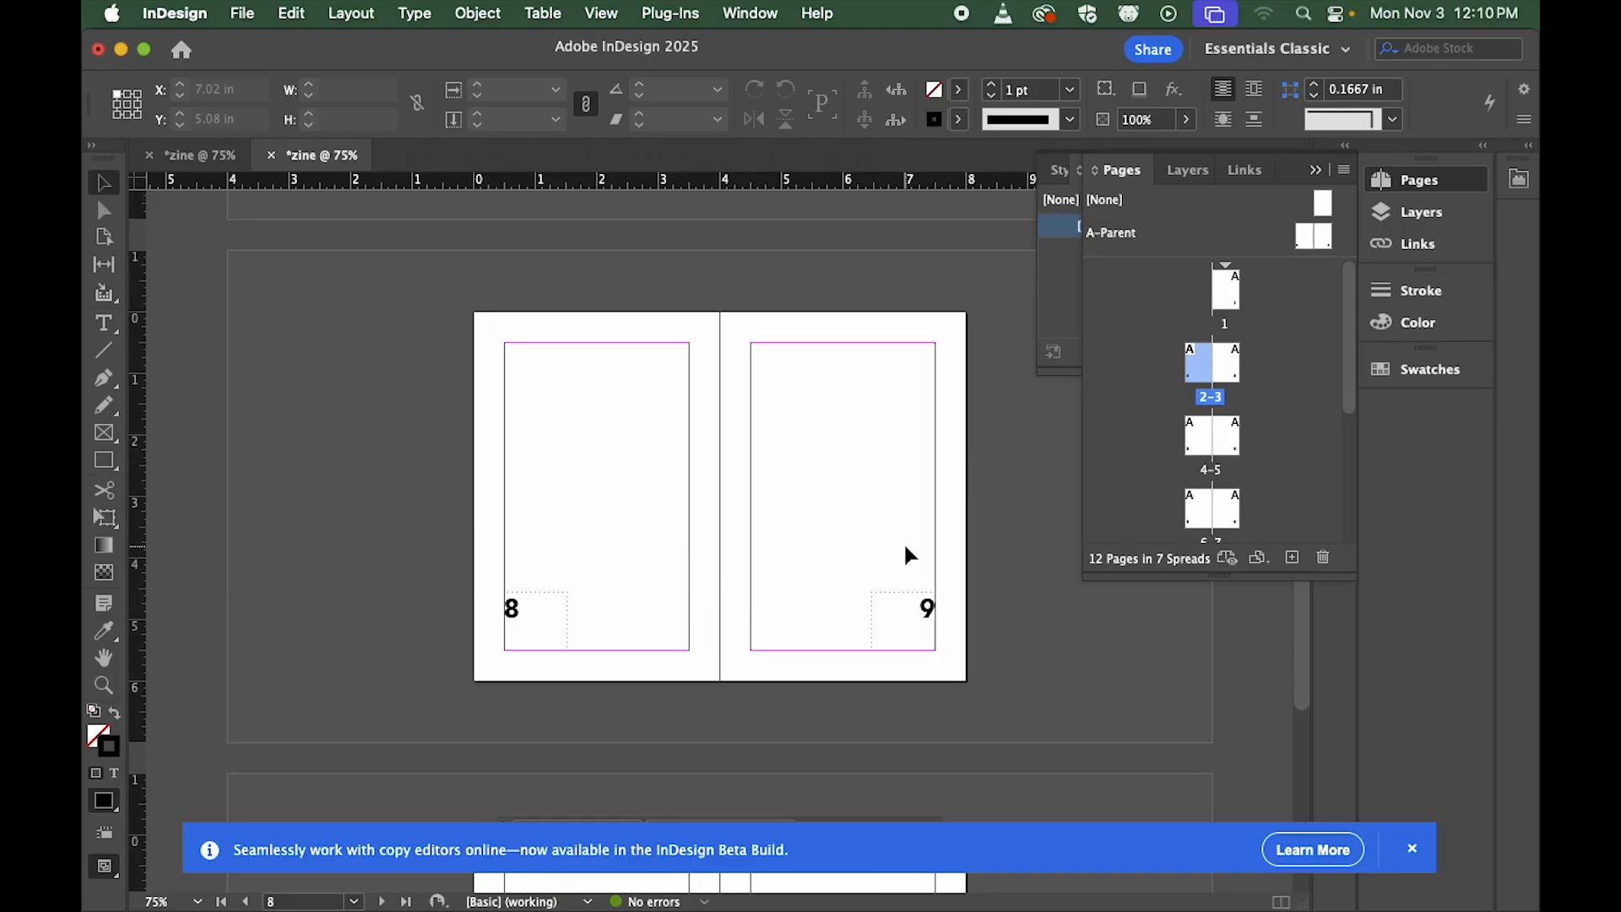
# Step: Check the page numbers through the last spreads and return to spread 2-3
pyautogui.scroll(-6, 904, 545)
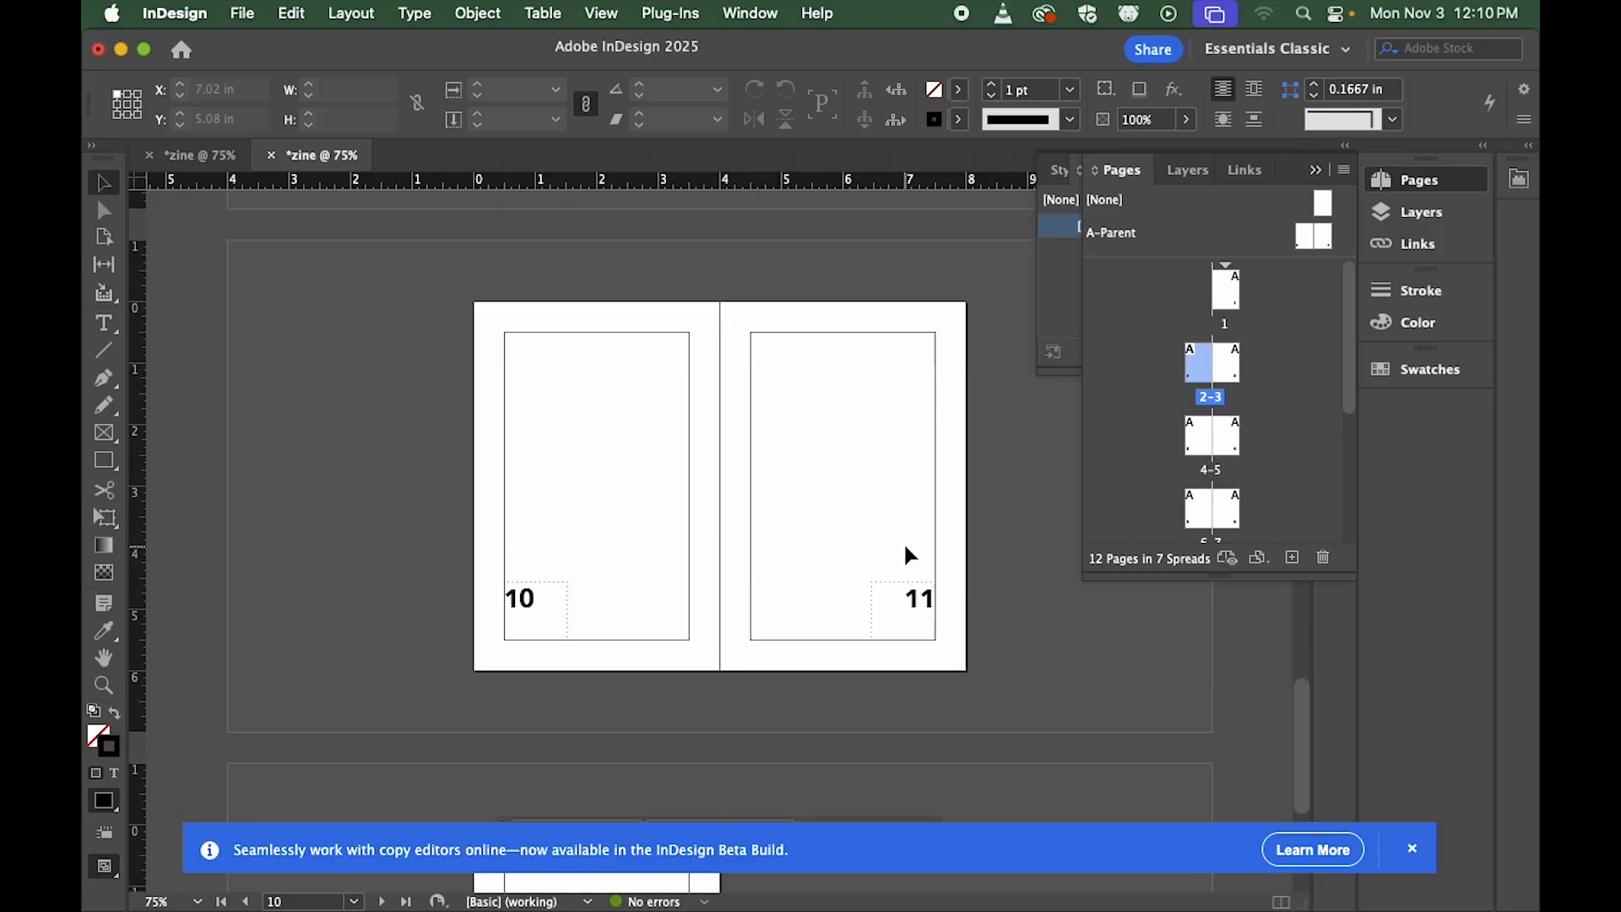
pyautogui.scroll(20, 904, 541)
pyautogui.scroll(10, 905, 548)
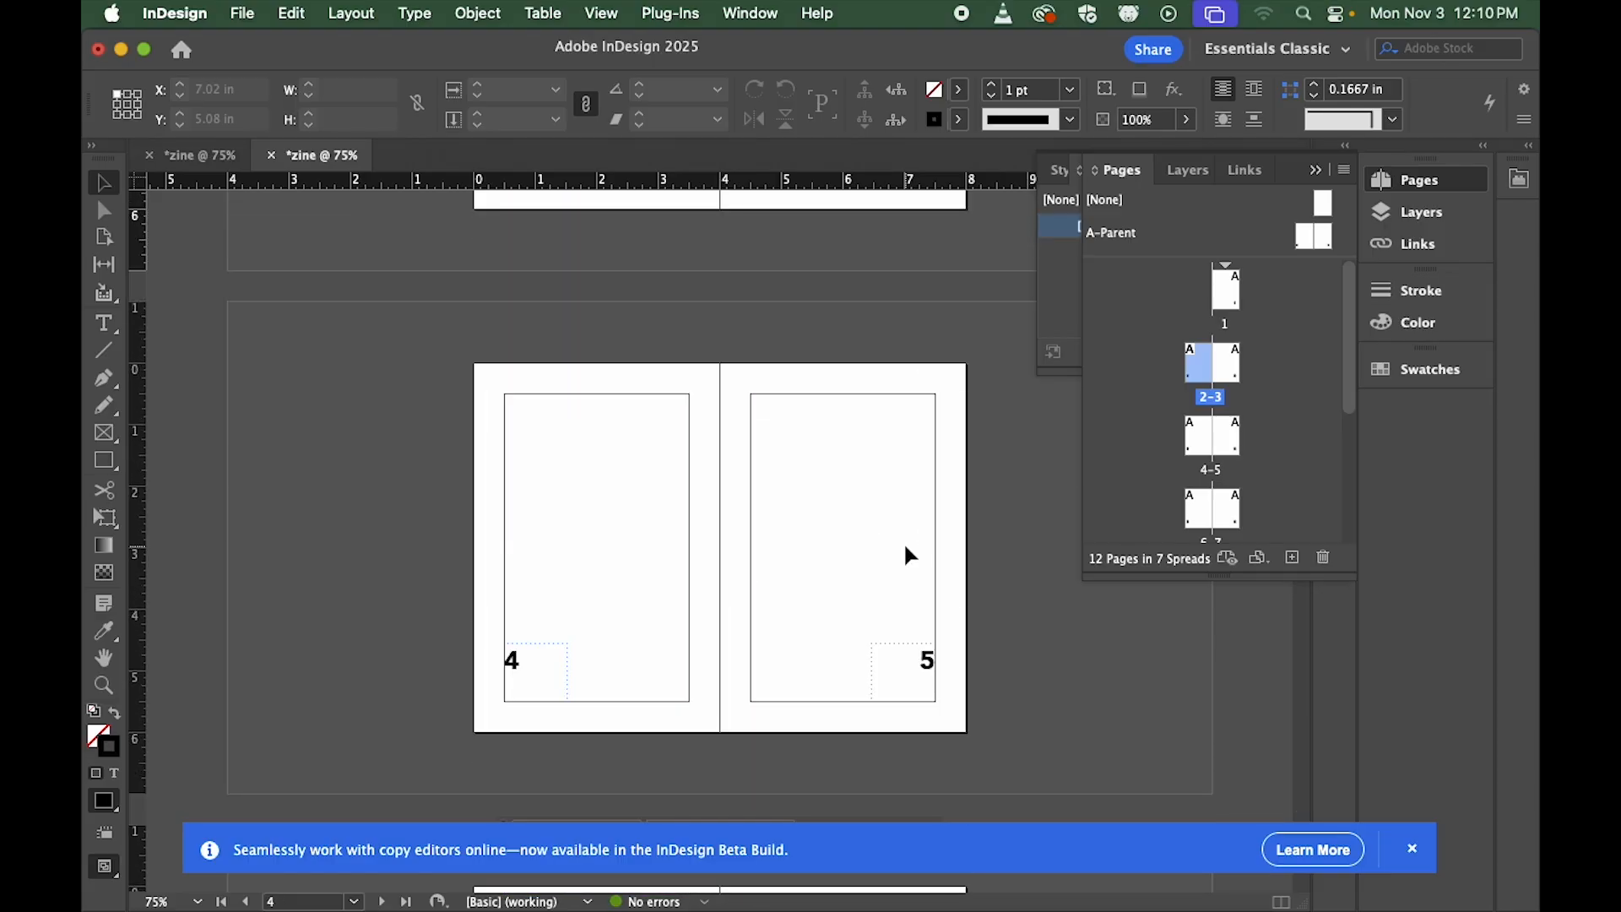
pyautogui.scroll(3, 903, 541)
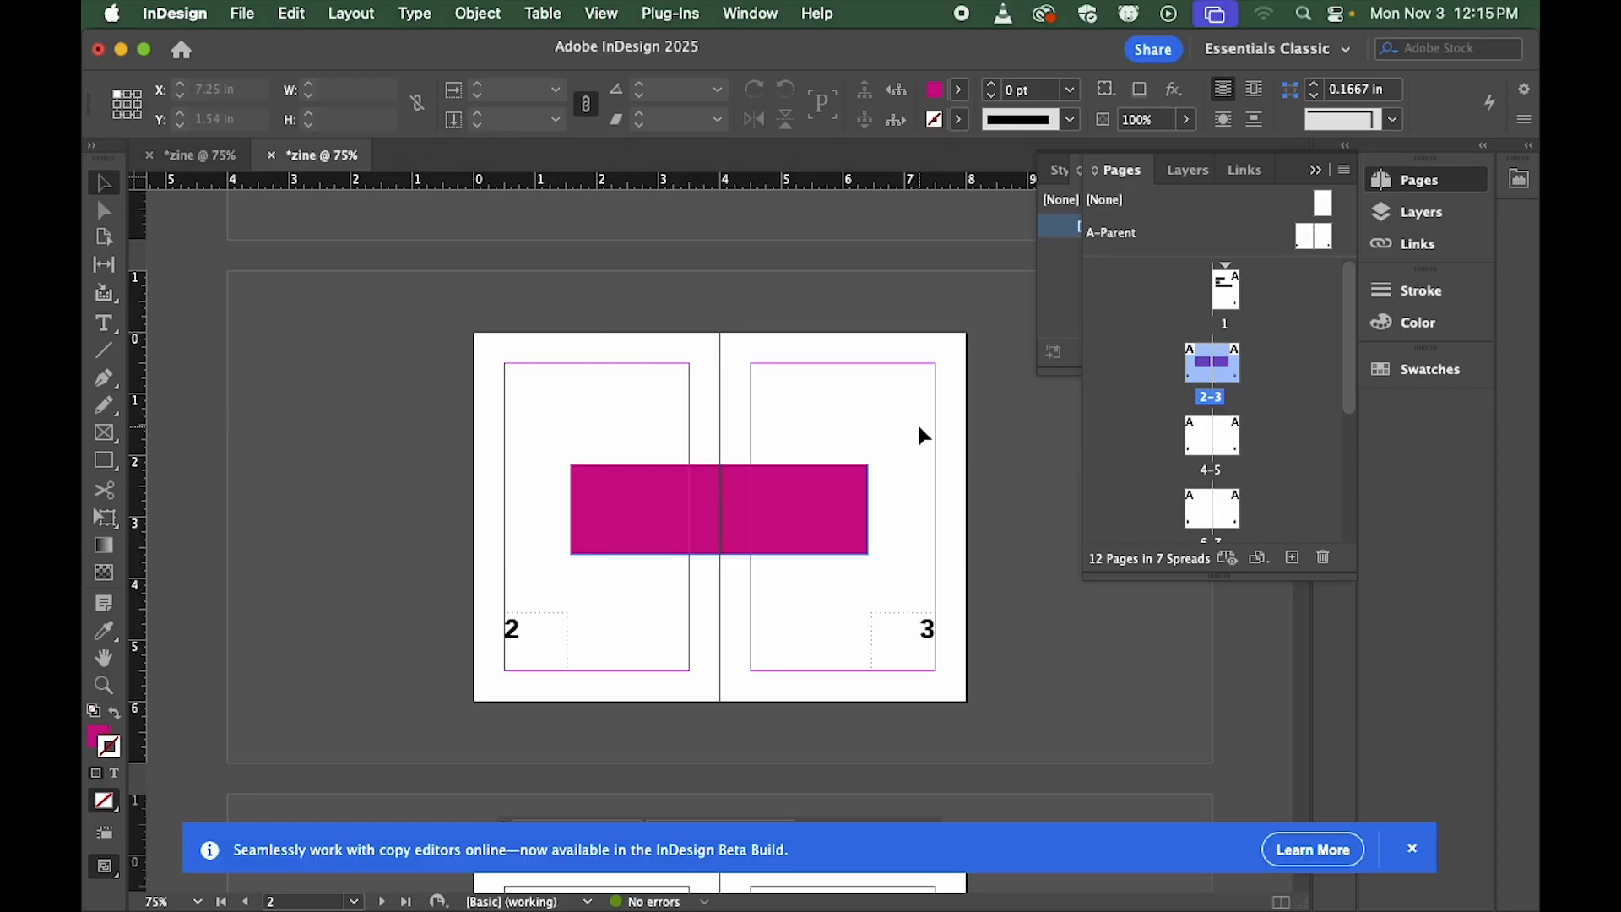
# Step: Start Print Booklet for the zine and choose HP Color LaserJet M856 as the printer in its print settings
pyautogui.click(244, 15)
pyautogui.scroll(-1, 331, 297)
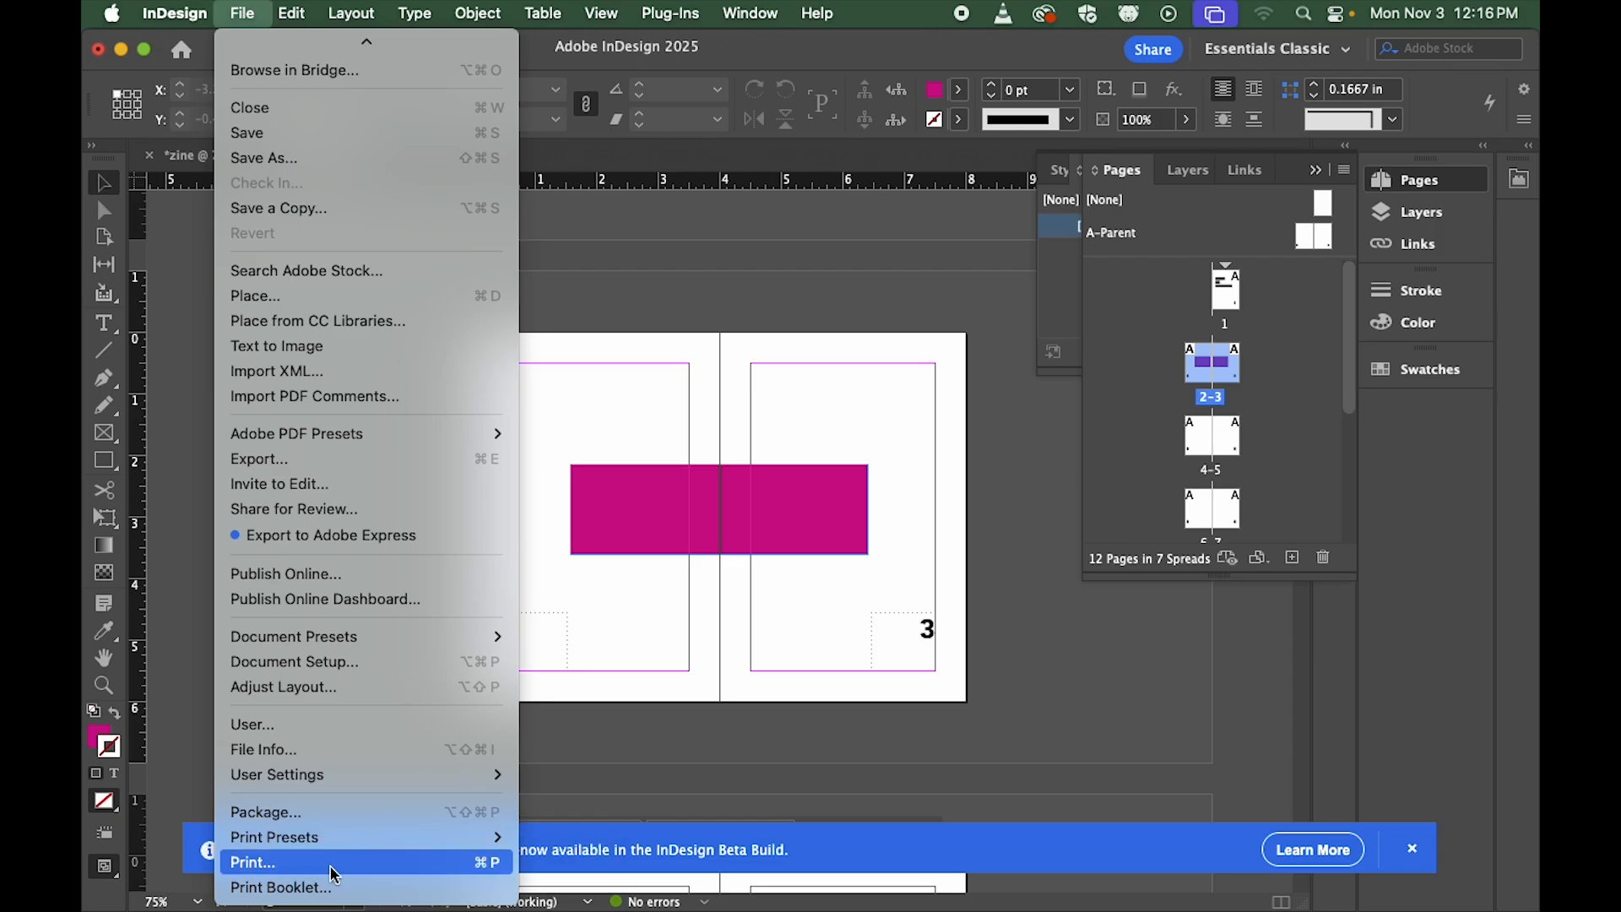
pyautogui.click(368, 887)
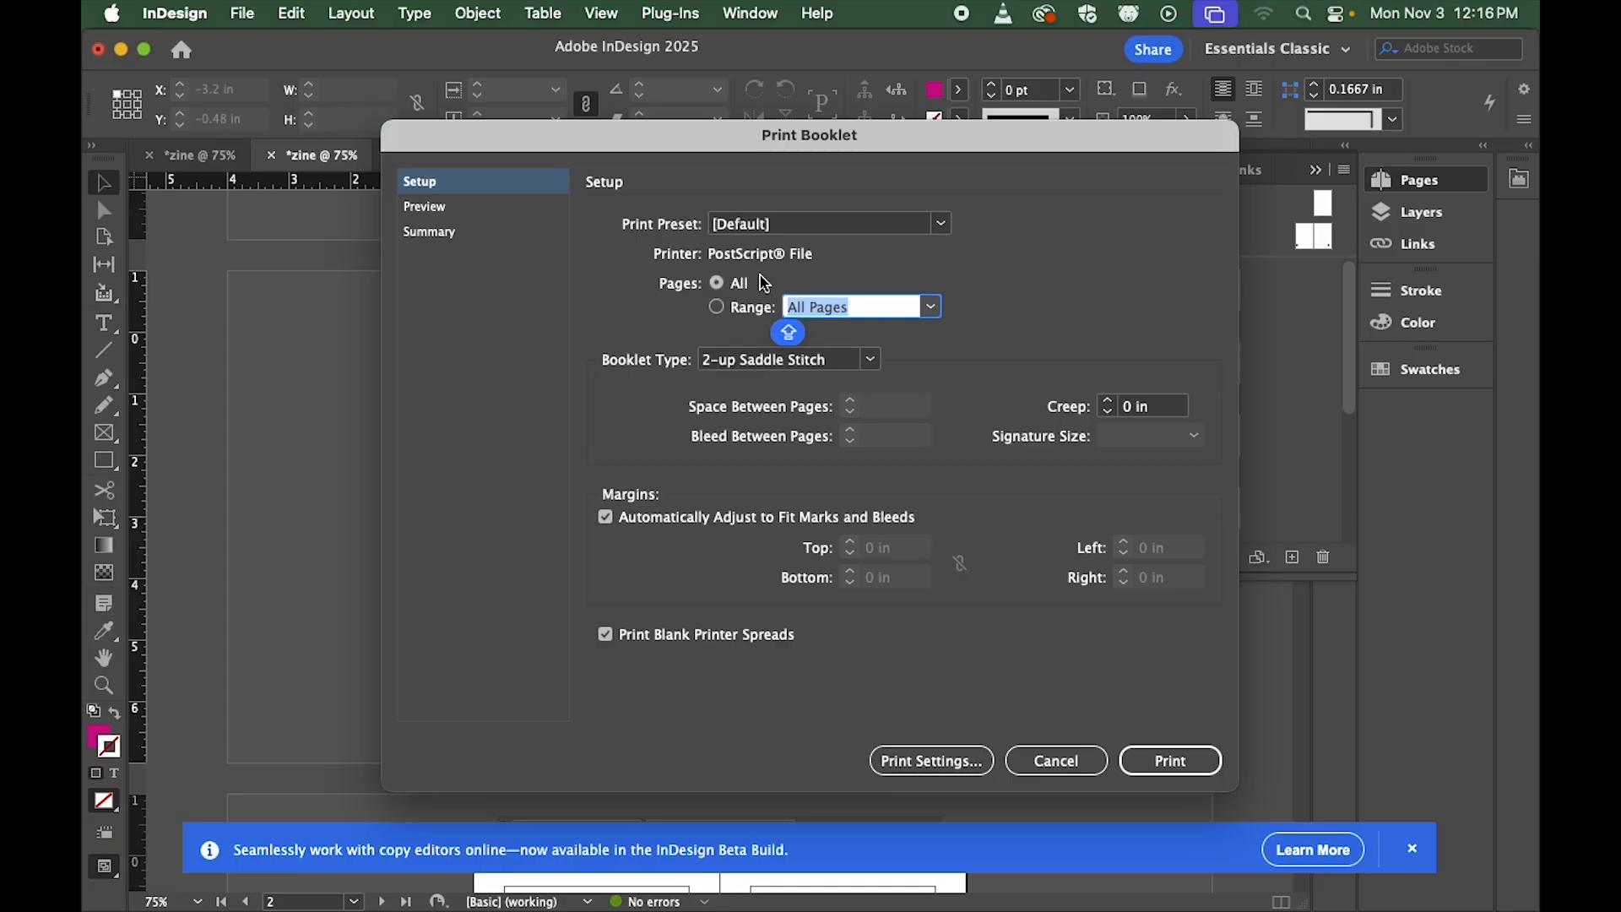
pyautogui.moveTo(1060, 139); pyautogui.dragTo(856, 144)
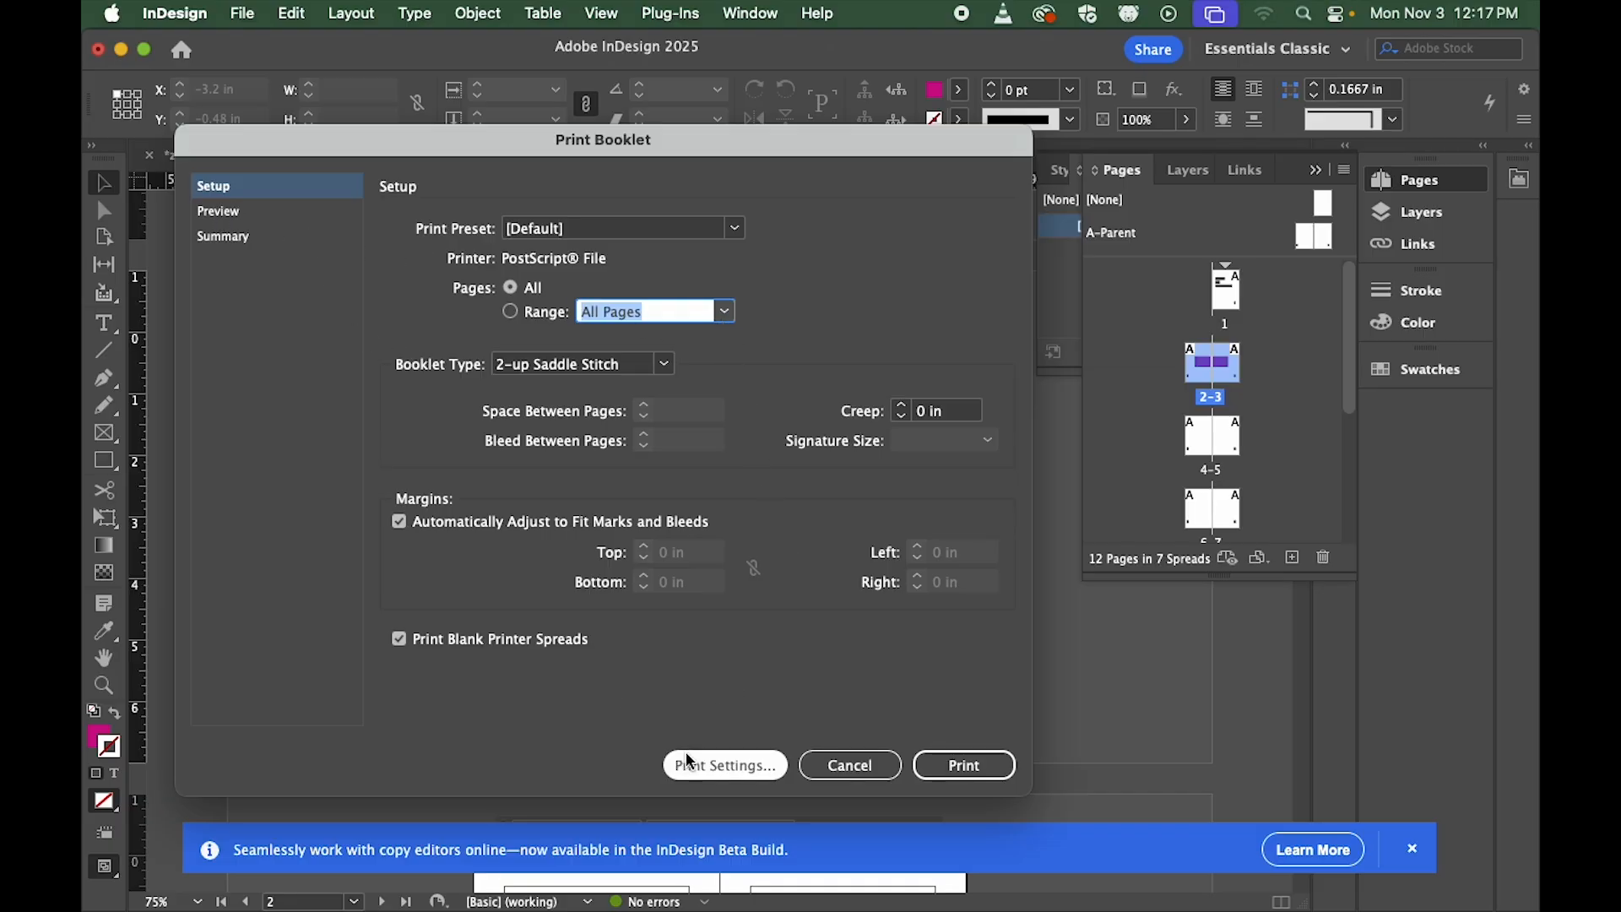
pyautogui.click(735, 773)
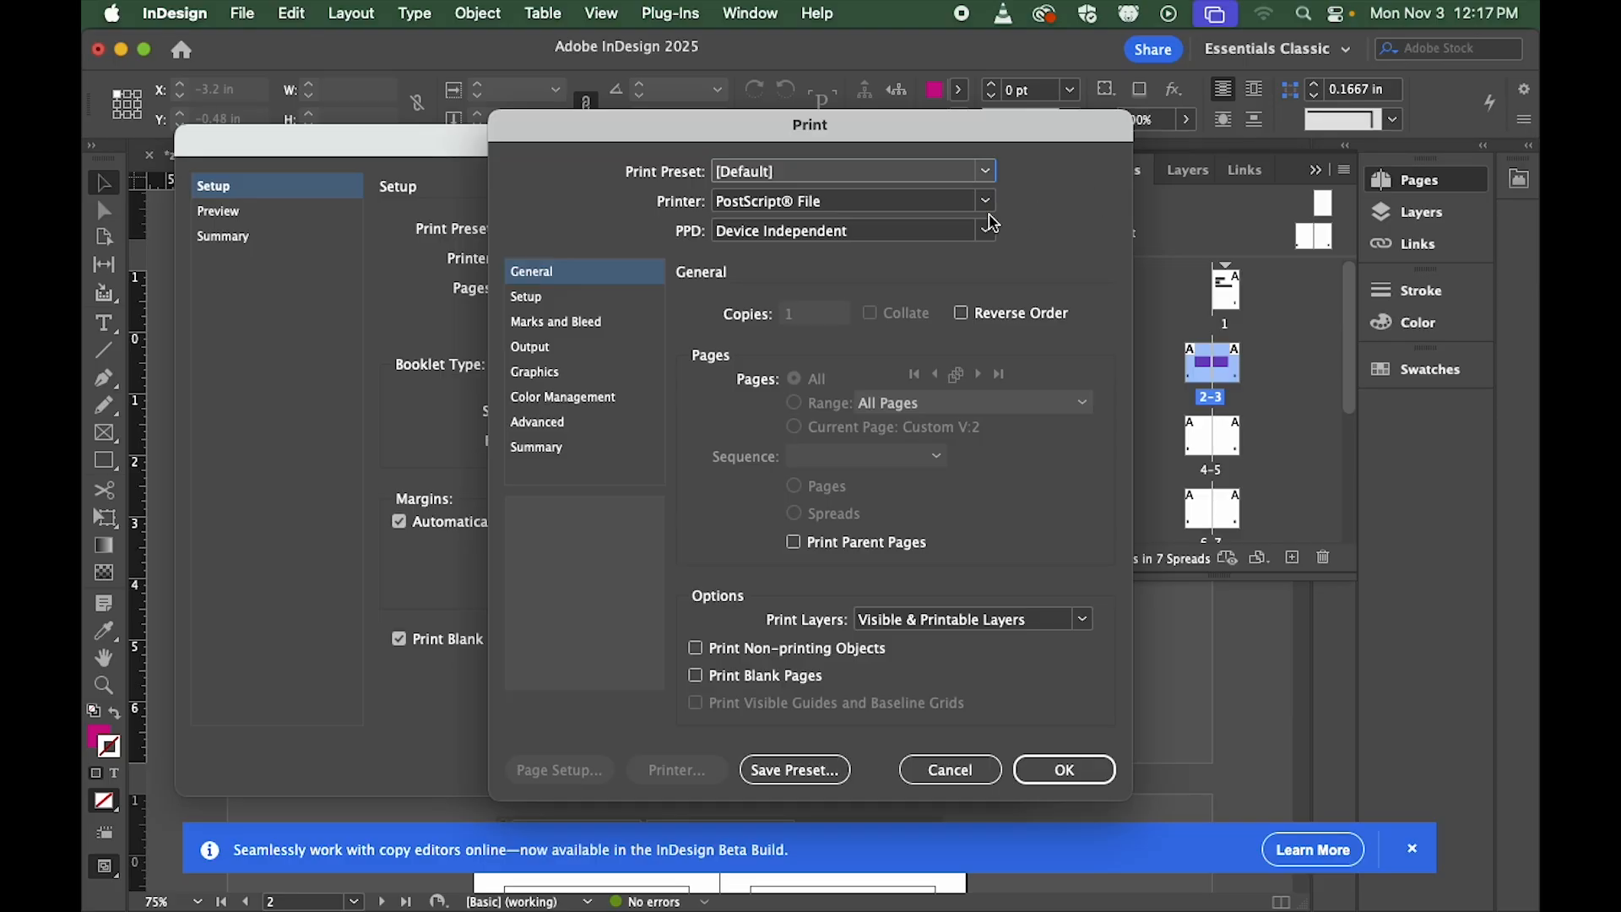
pyautogui.click(988, 213)
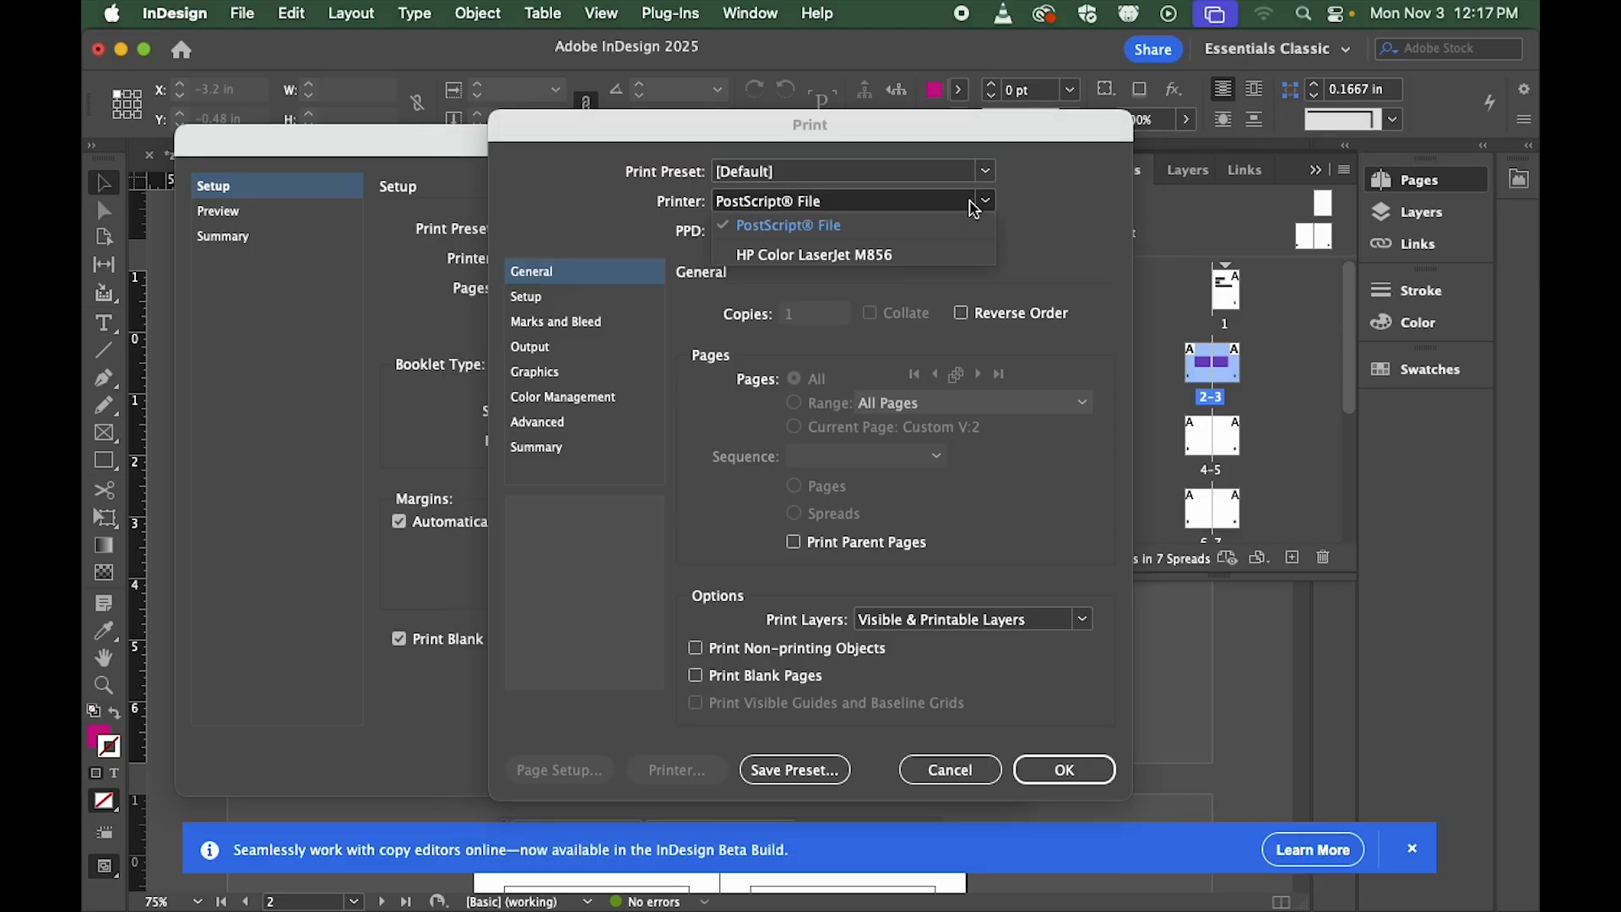
pyautogui.click(844, 255)
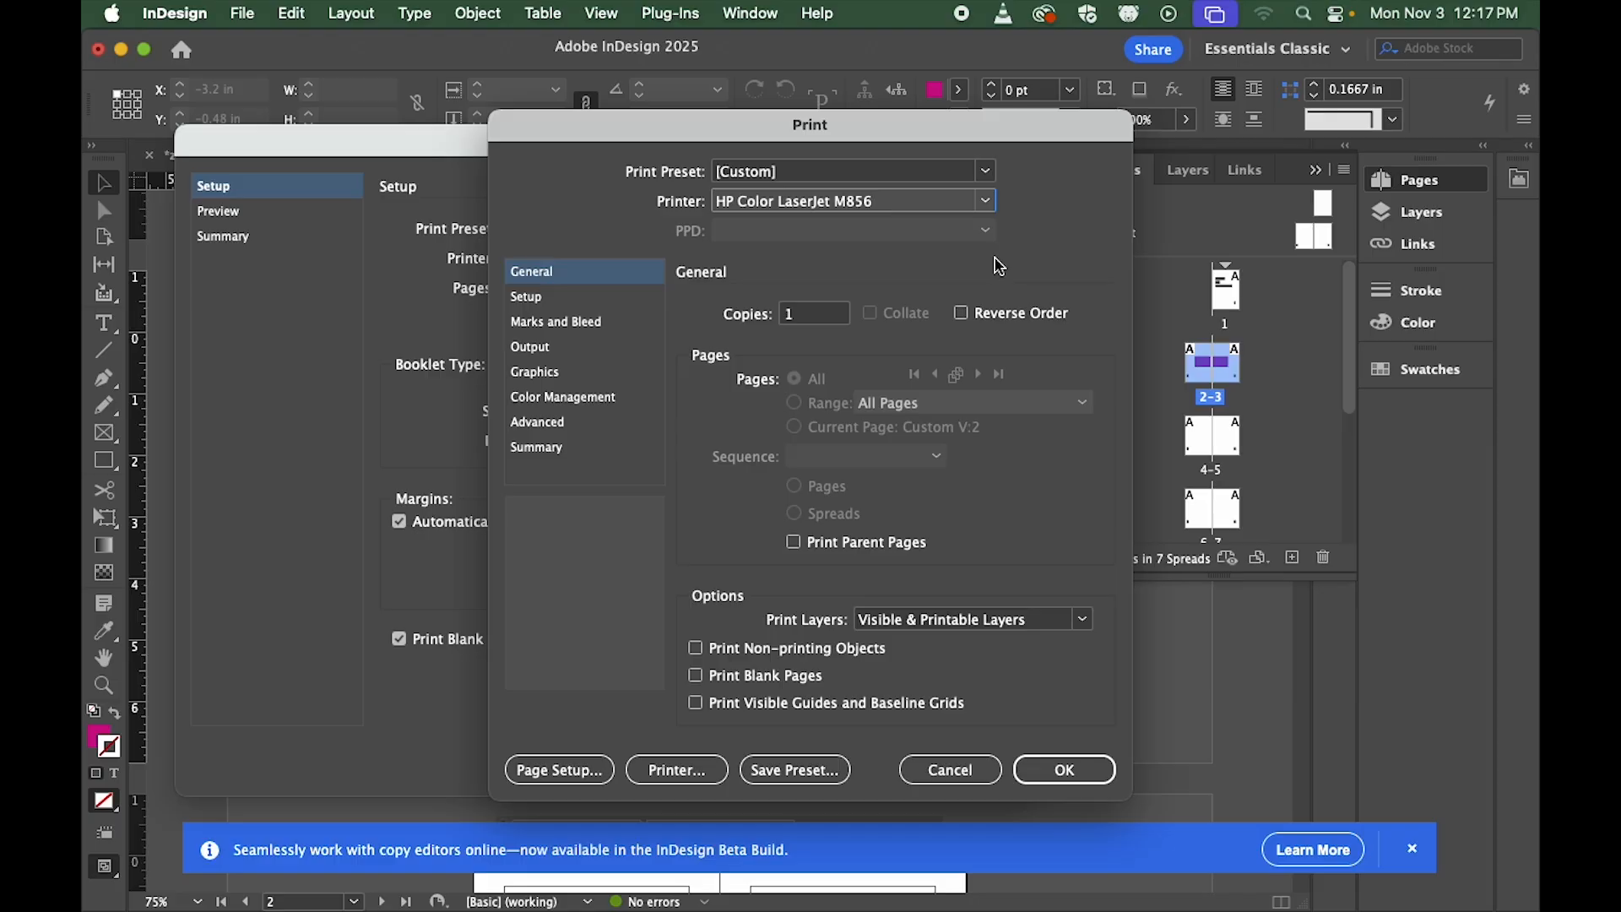
pyautogui.press('Tab')
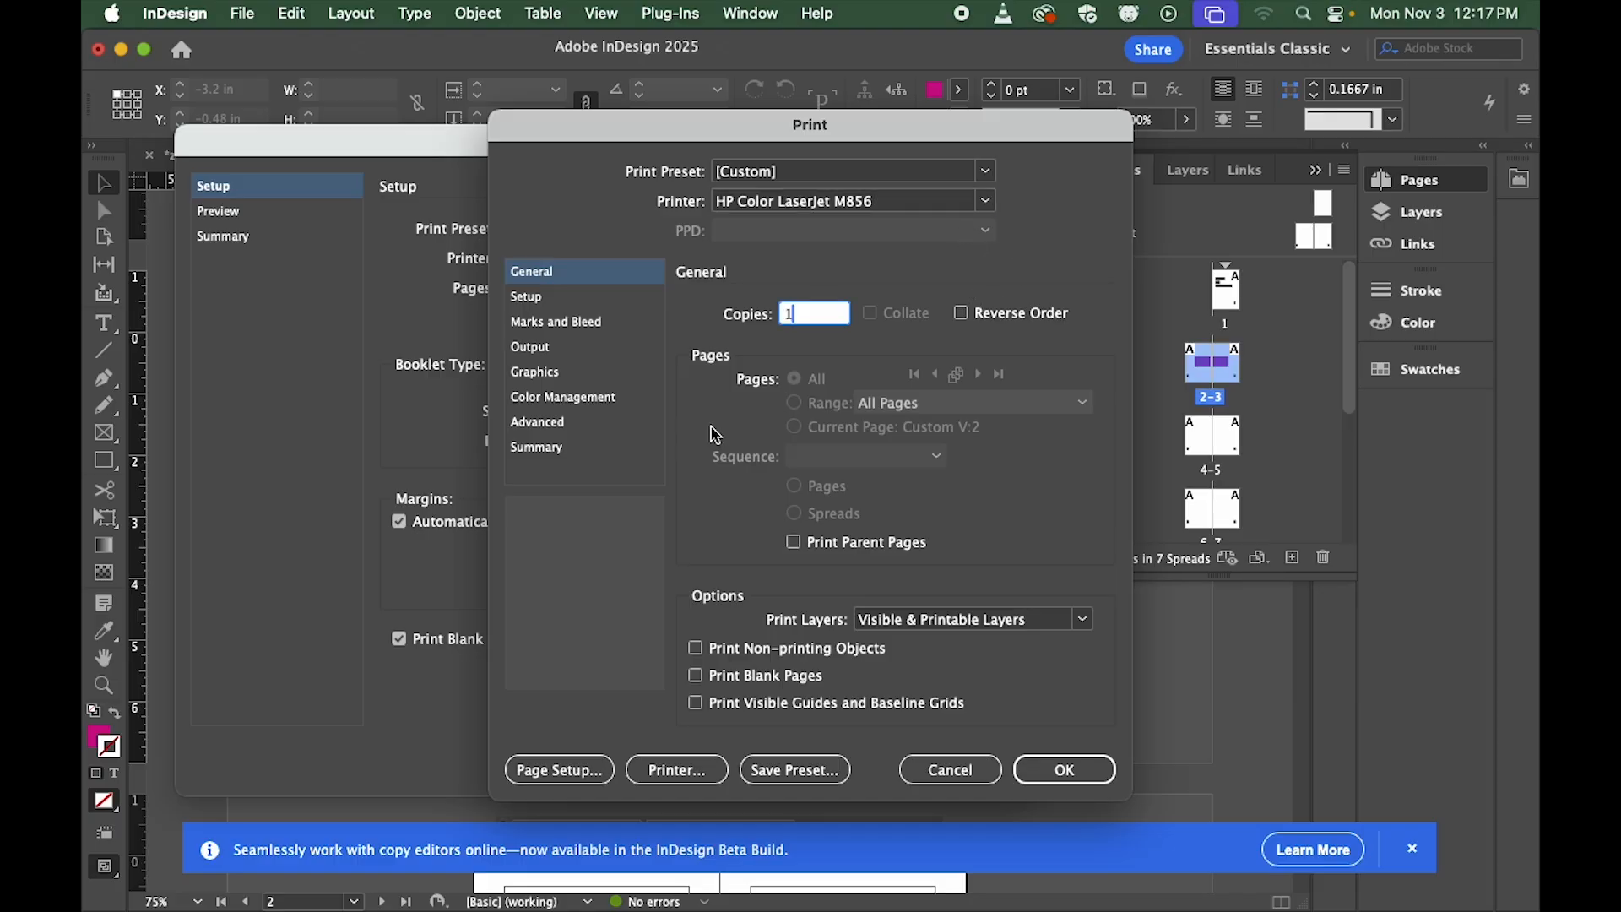
# Step: Set the print paper size to US Letter with landscape orientation and the page position to Centered
pyautogui.click(561, 306)
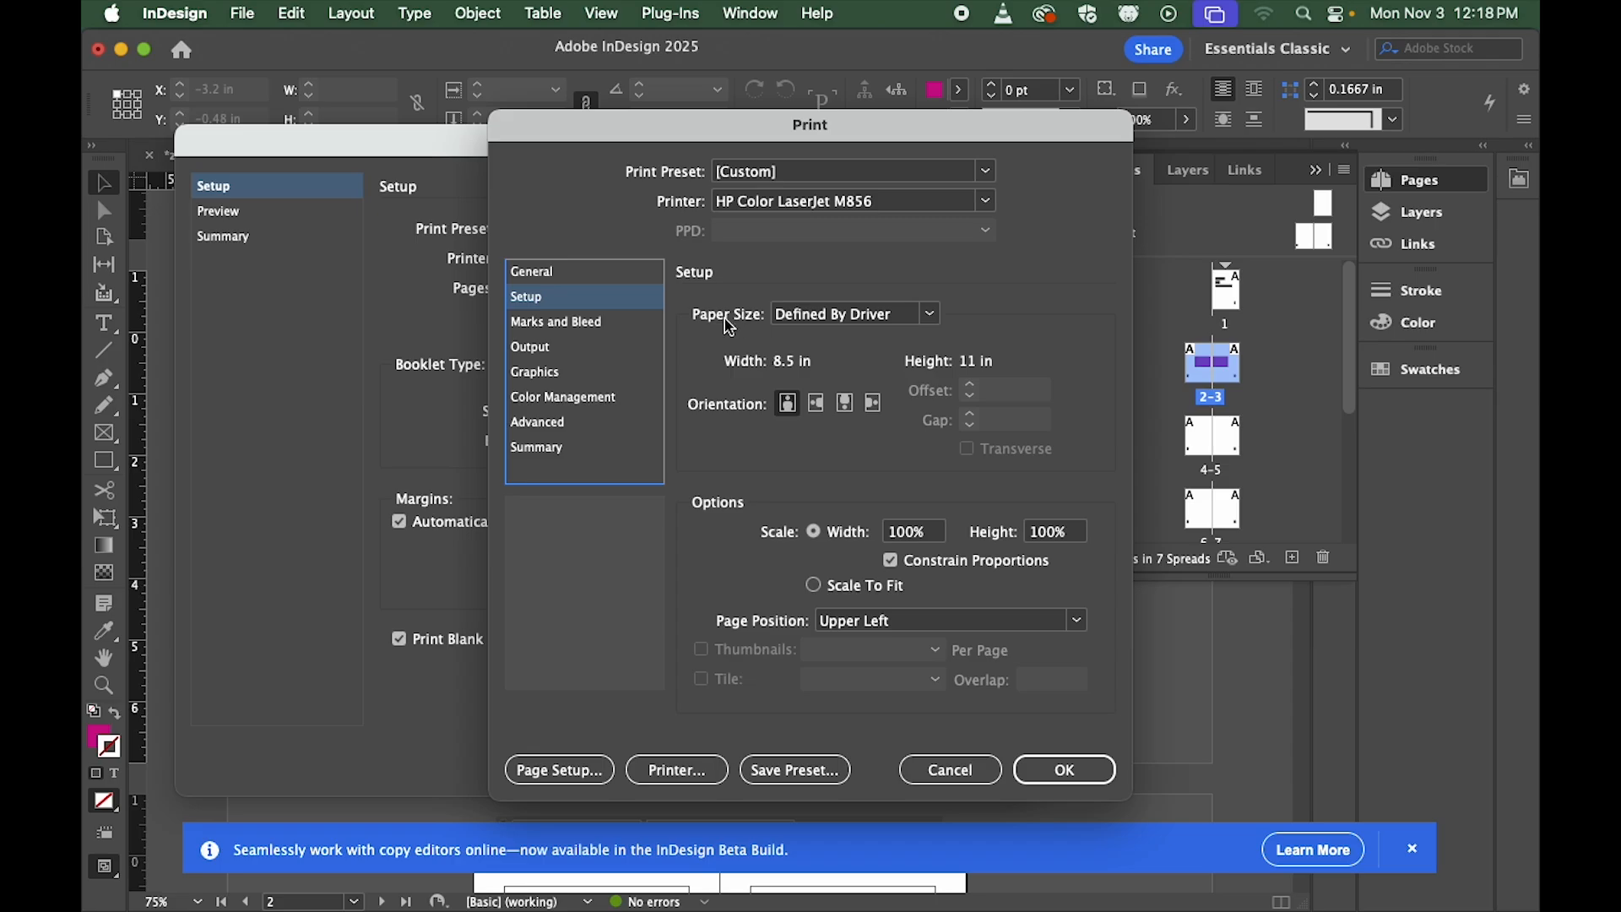
pyautogui.click(834, 307)
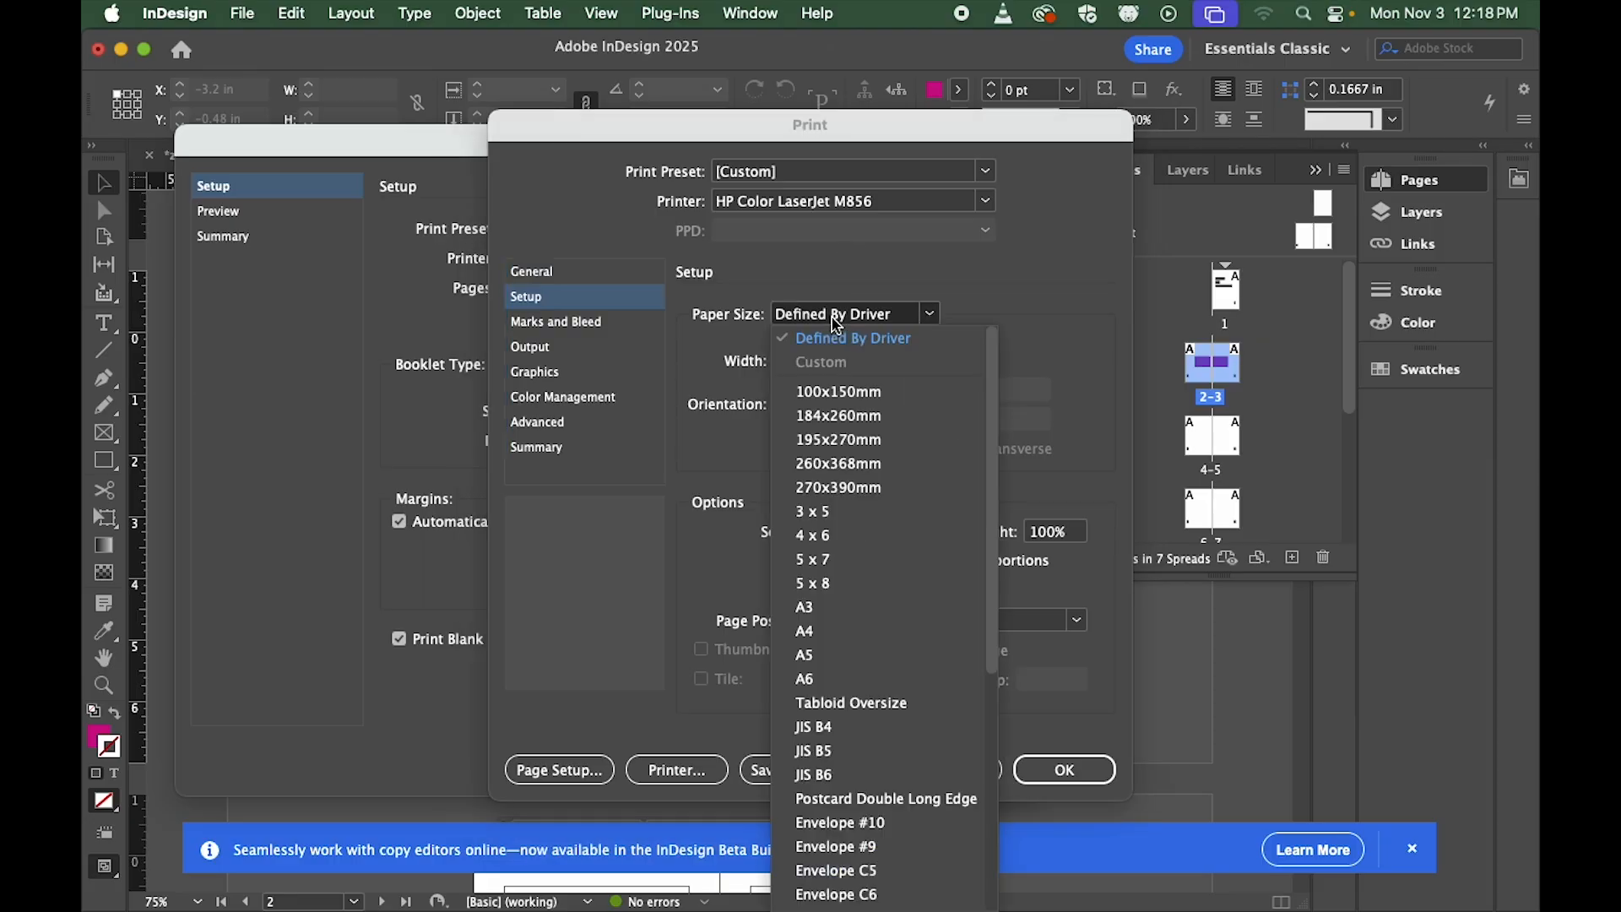
pyautogui.scroll(-5, 934, 470)
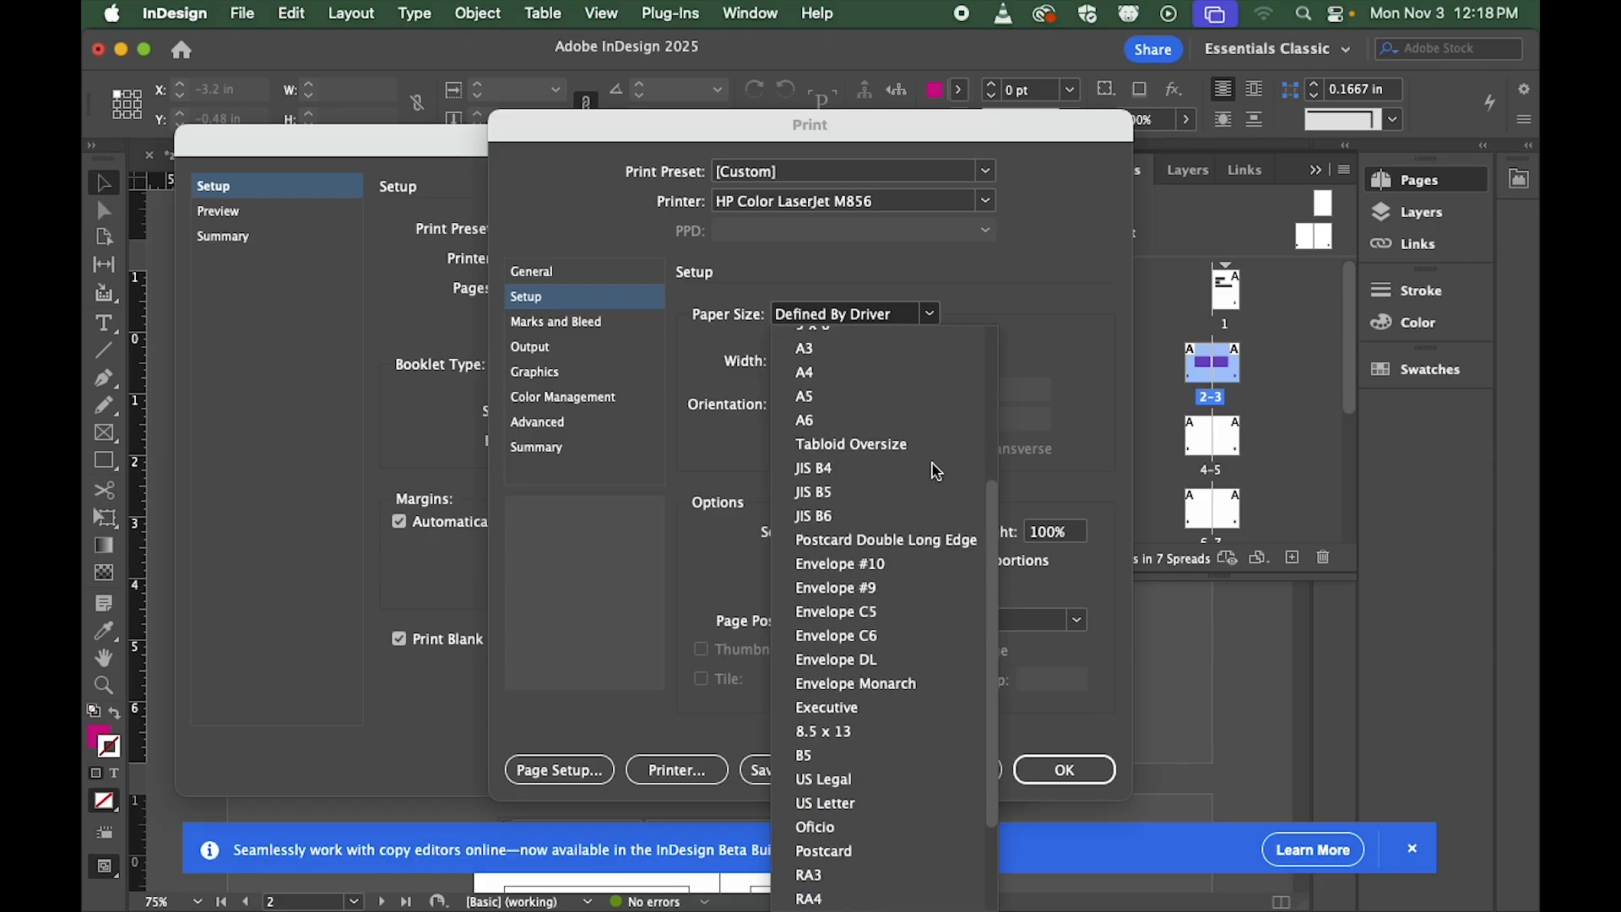
pyautogui.click(856, 812)
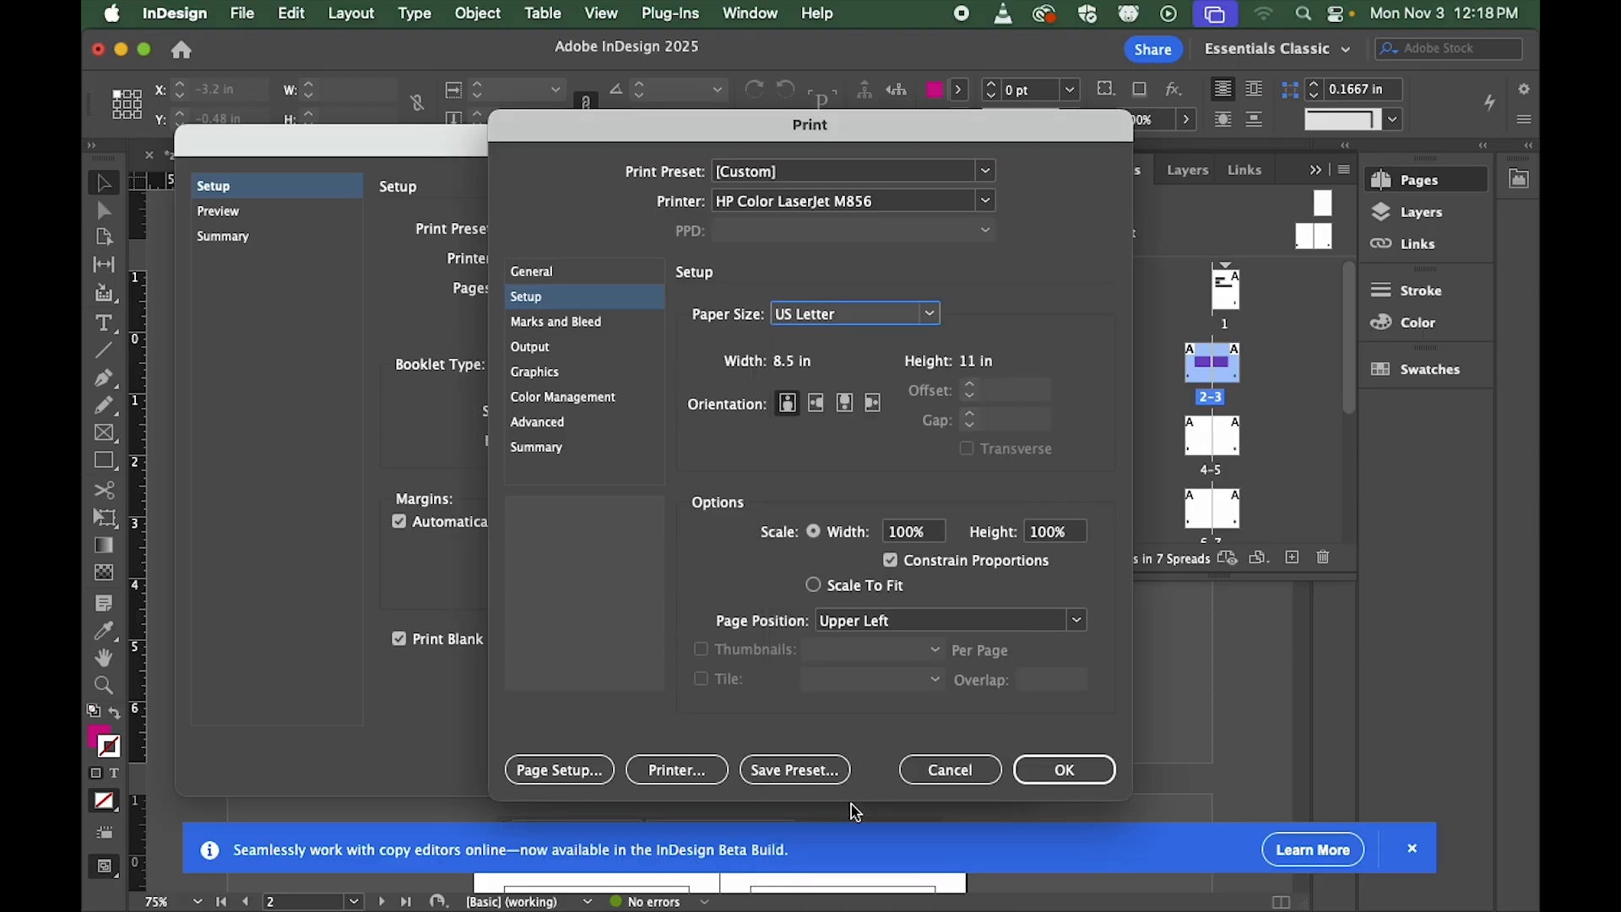
pyautogui.click(819, 406)
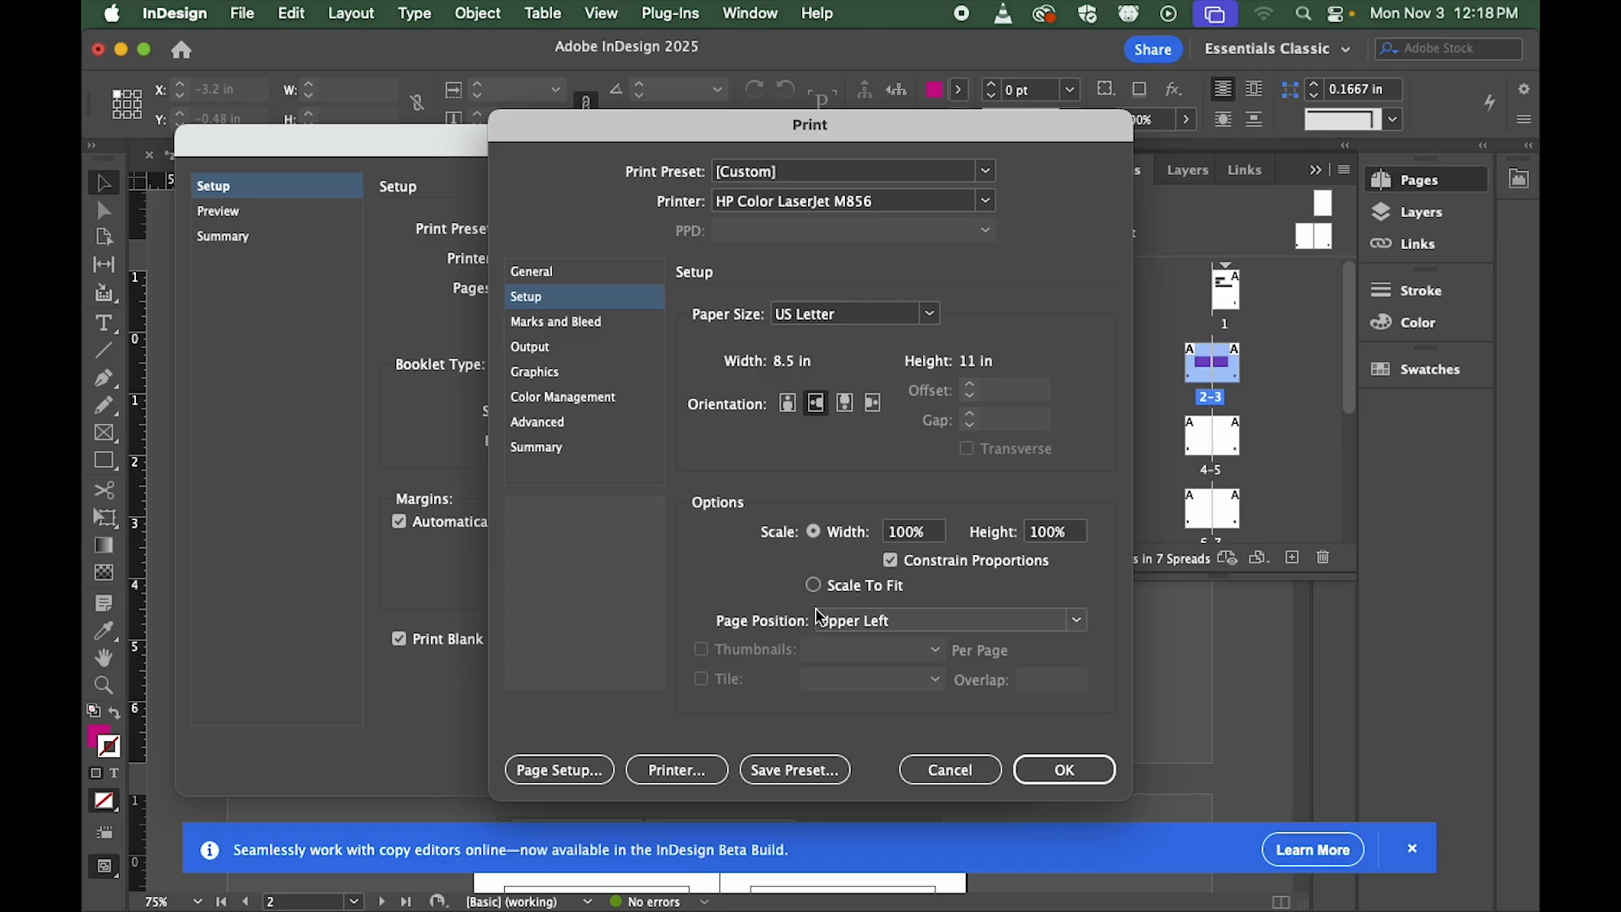
pyautogui.click(891, 625)
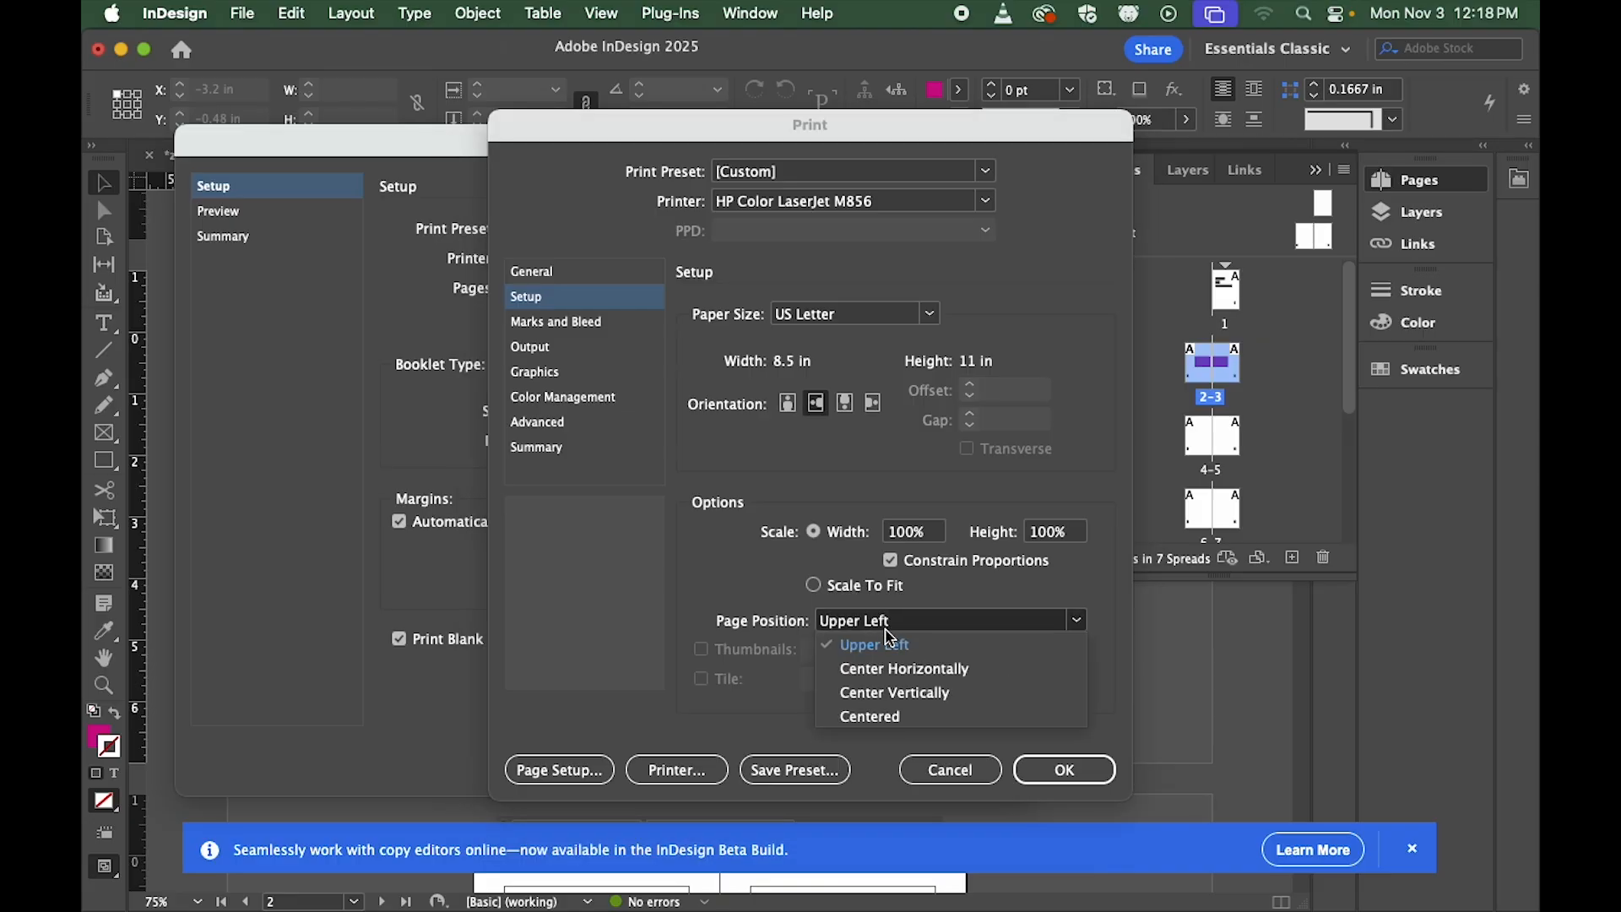
pyautogui.click(870, 716)
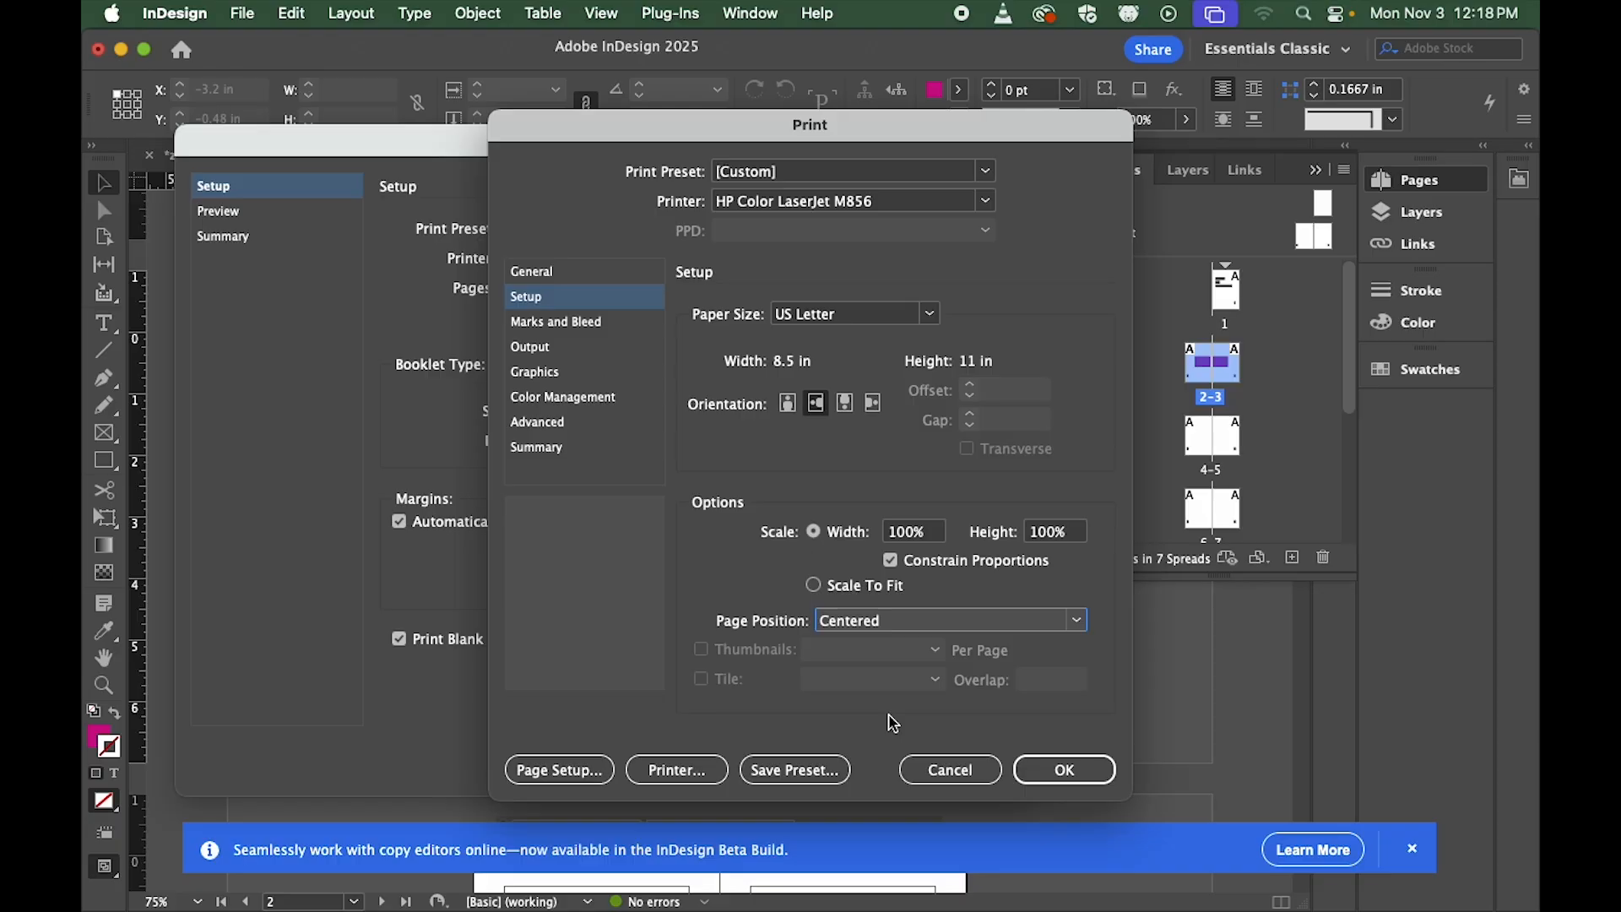
# Step: Turn on all printer's marks and confirm a landscape US Letter page setup for the printer
pyautogui.click(581, 326)
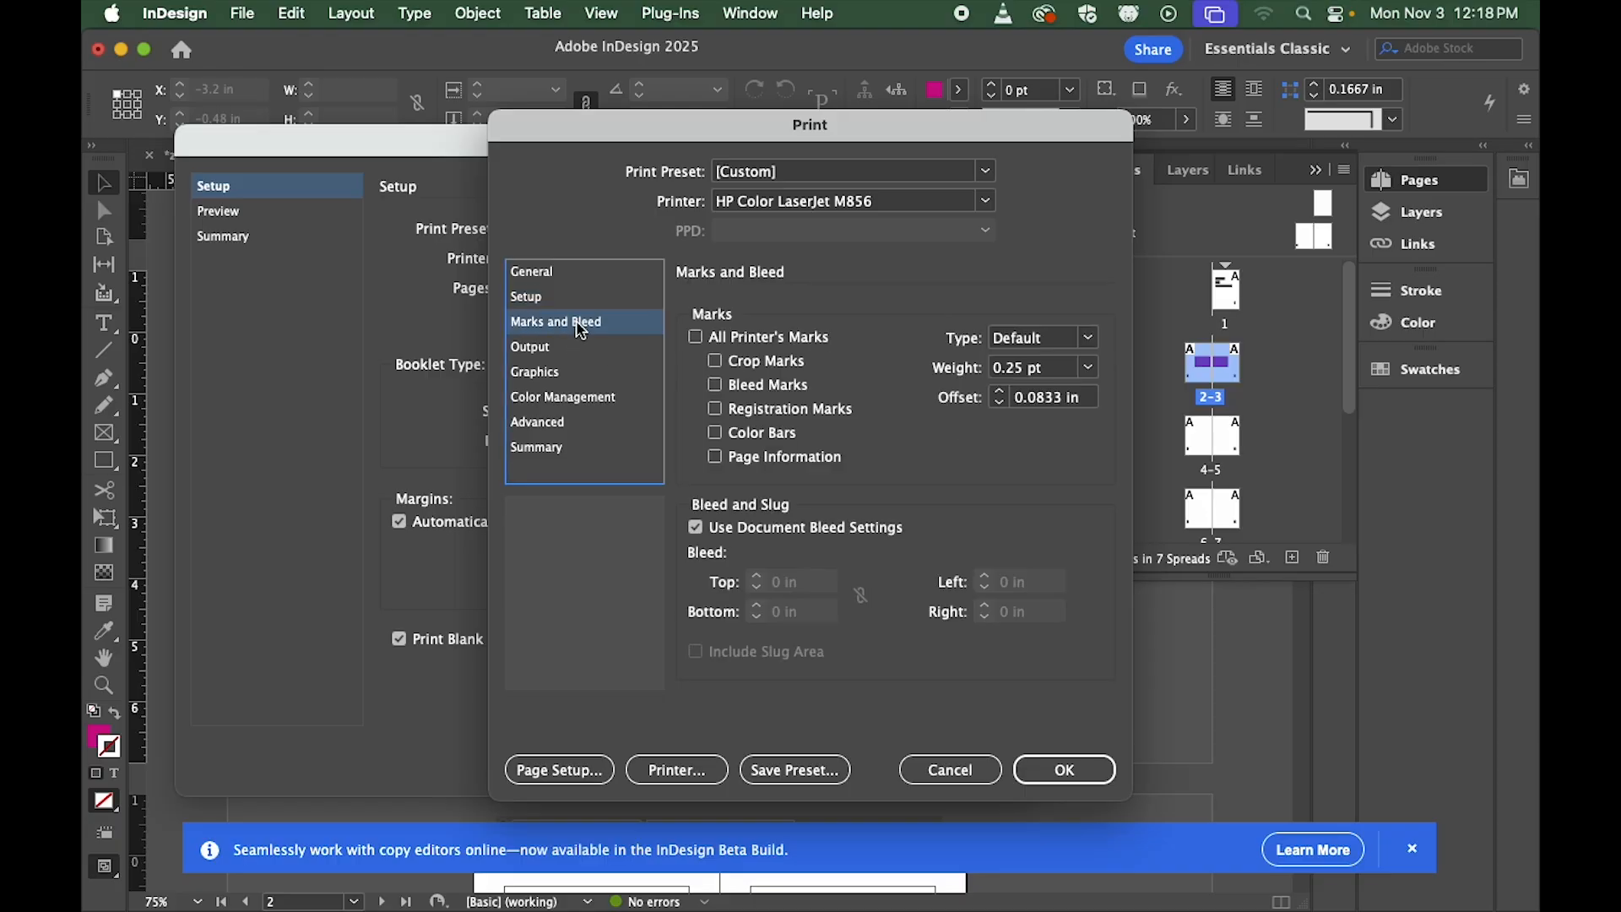
pyautogui.click(696, 338)
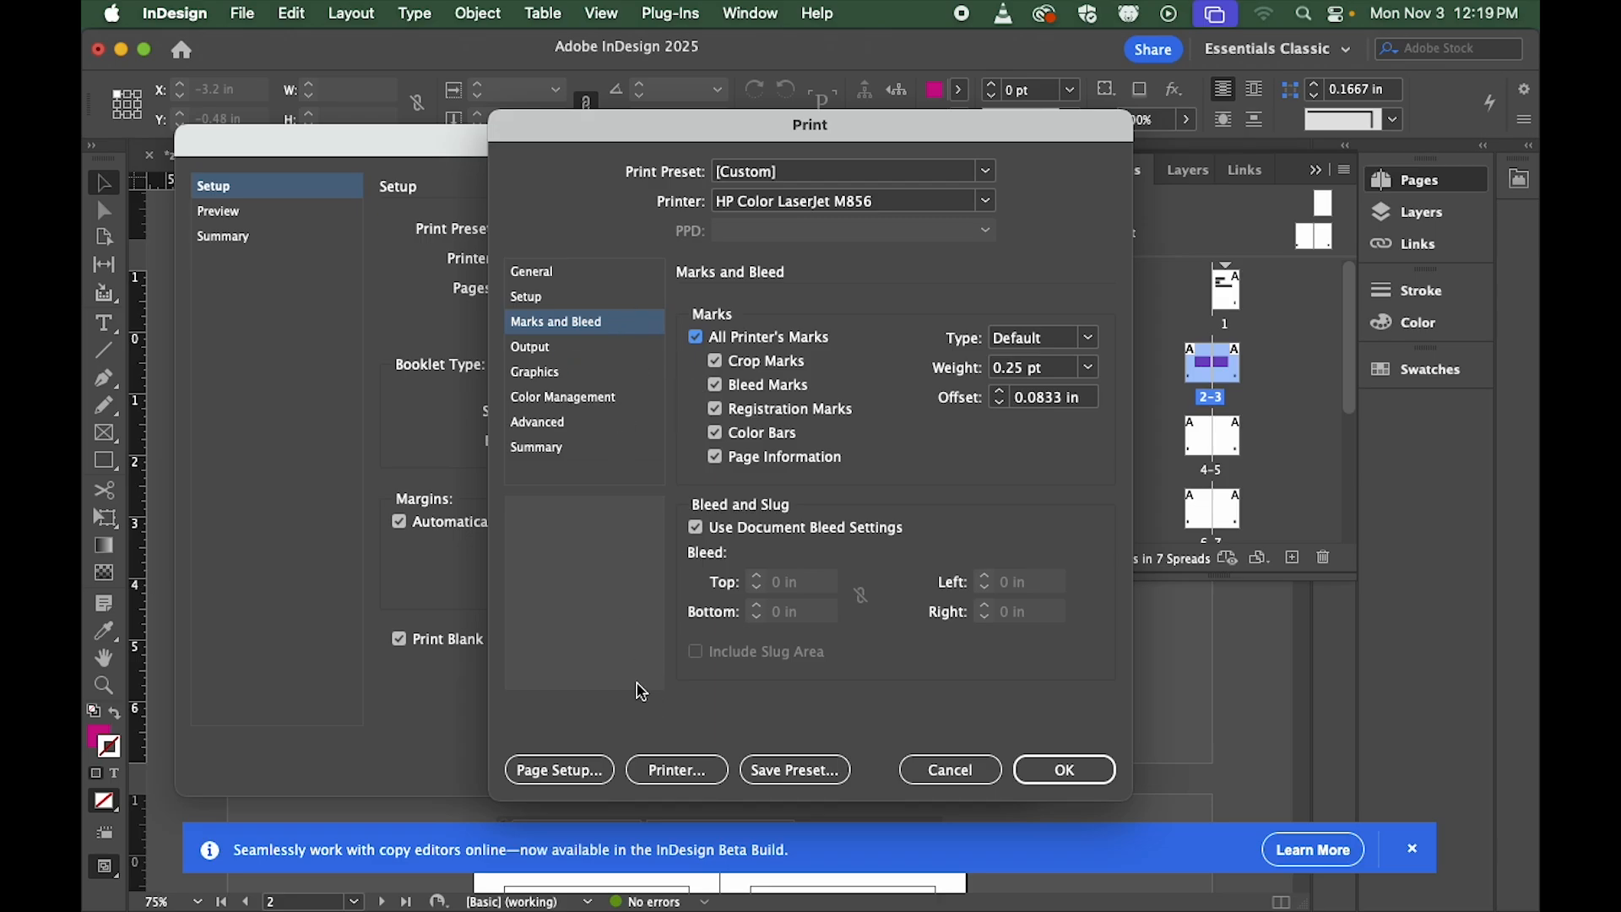
pyautogui.click(561, 770)
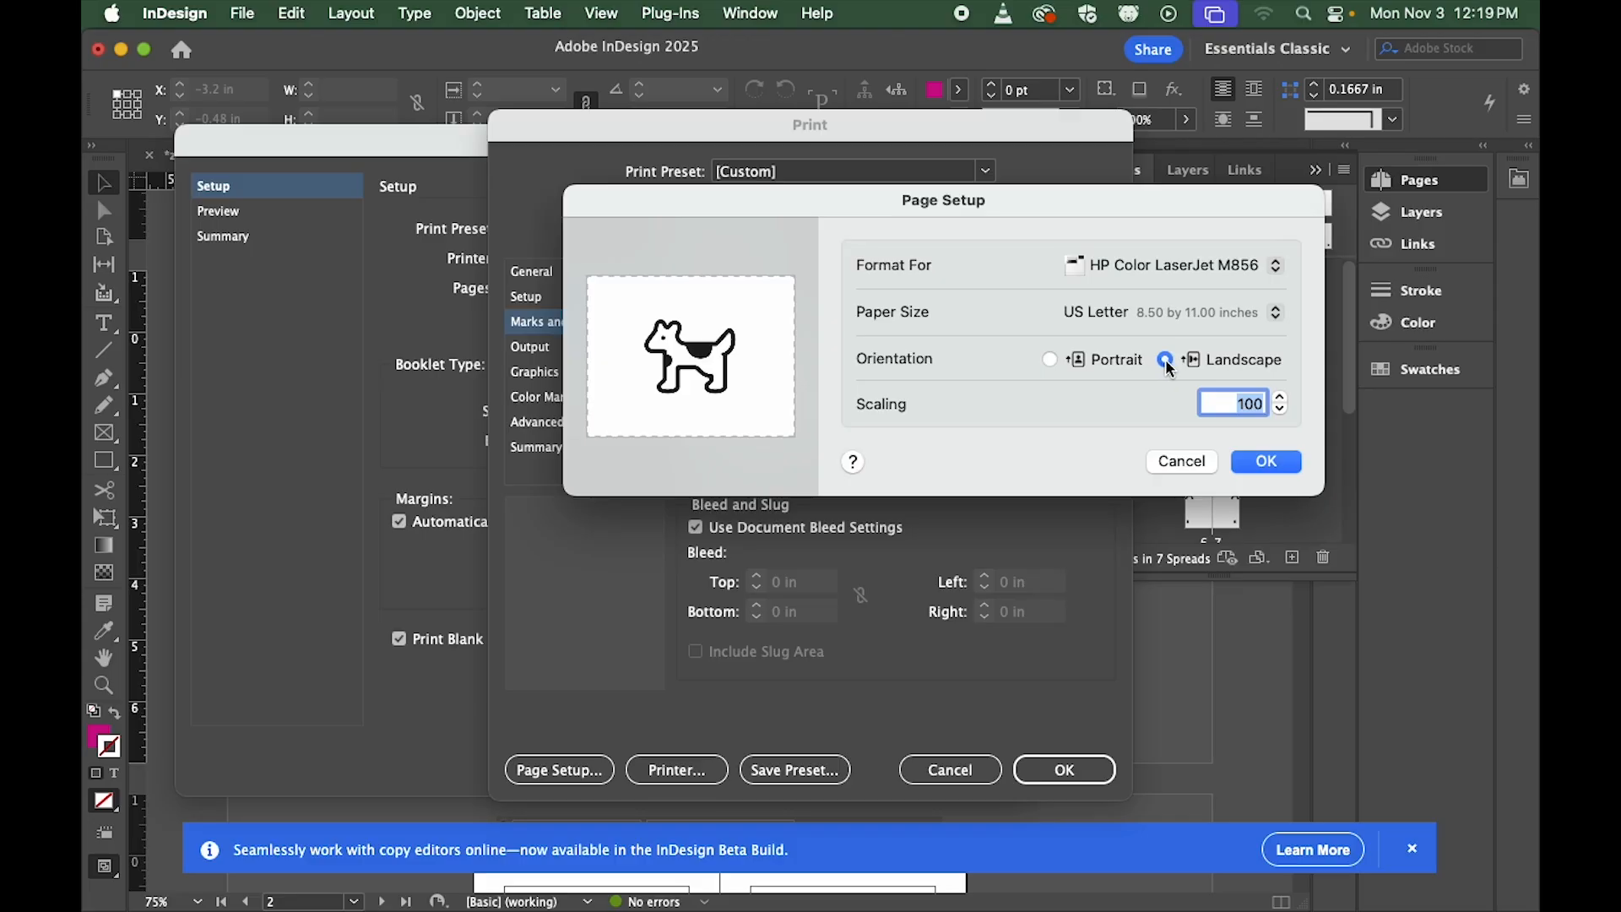
pyautogui.click(1269, 463)
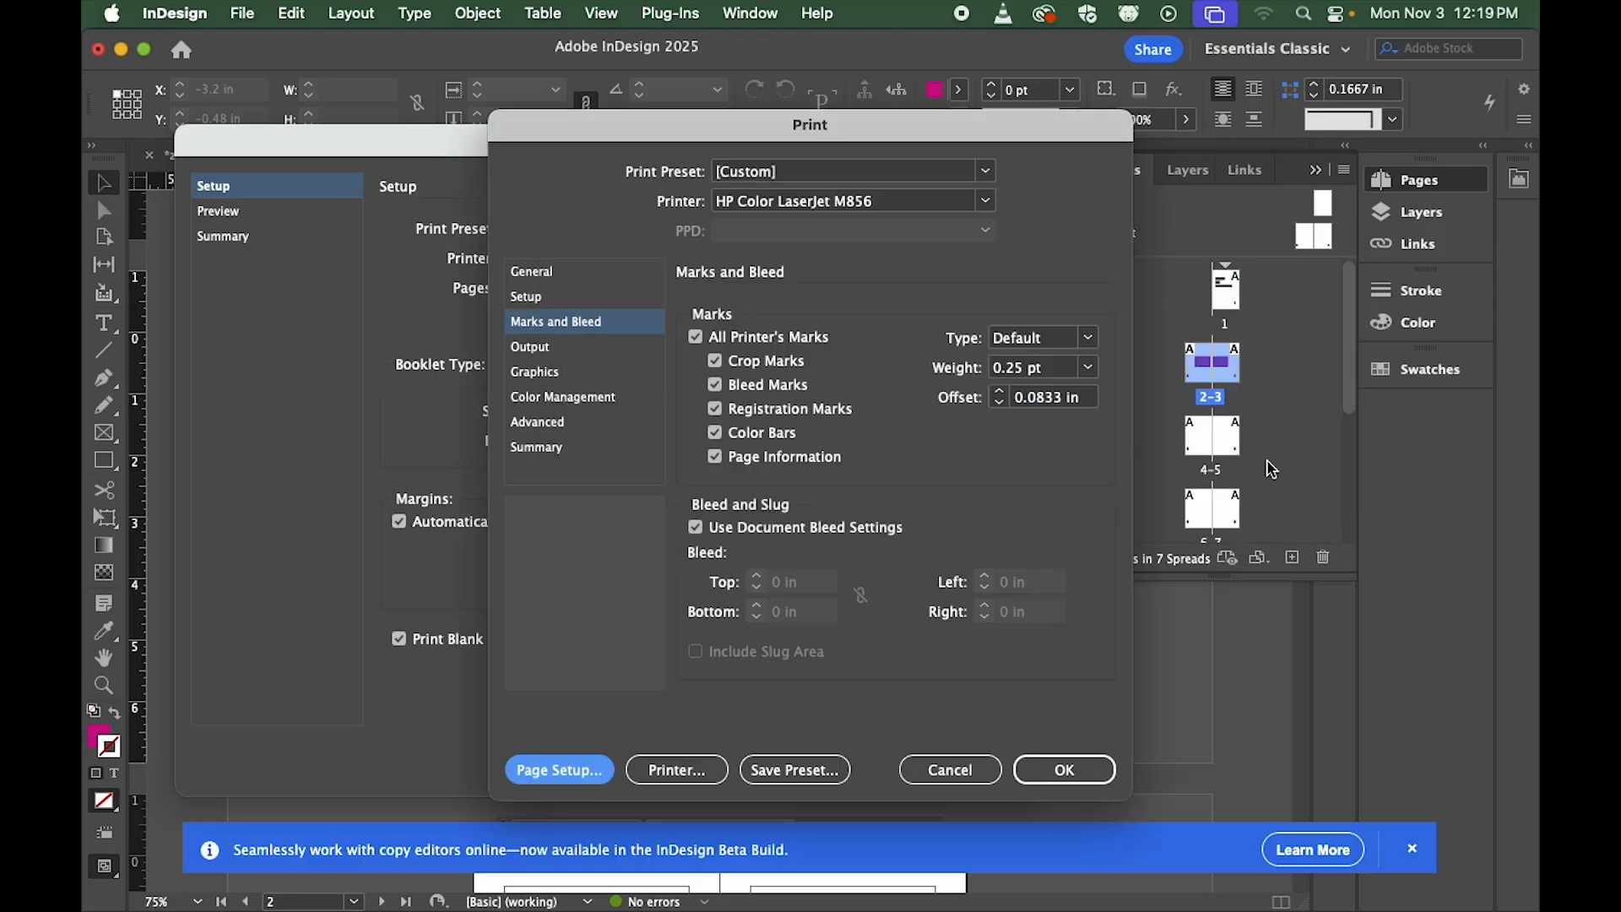
# Step: Set double-sided printing to On (Short Edge) in the printer's own print options
pyautogui.click(694, 777)
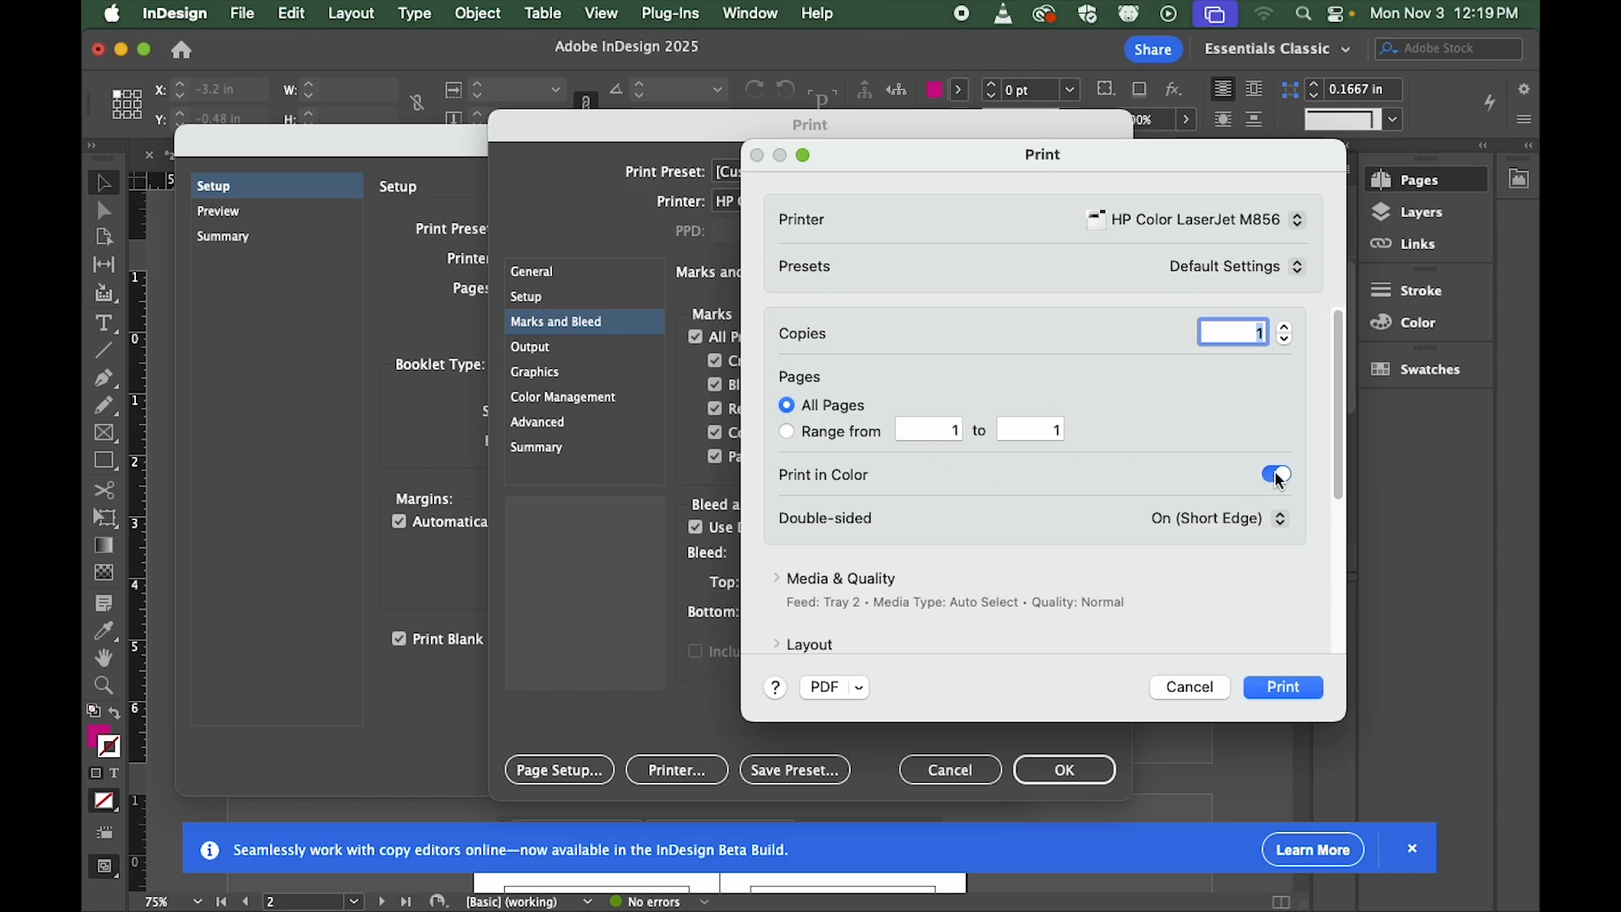
pyautogui.scroll(-2, 1081, 478)
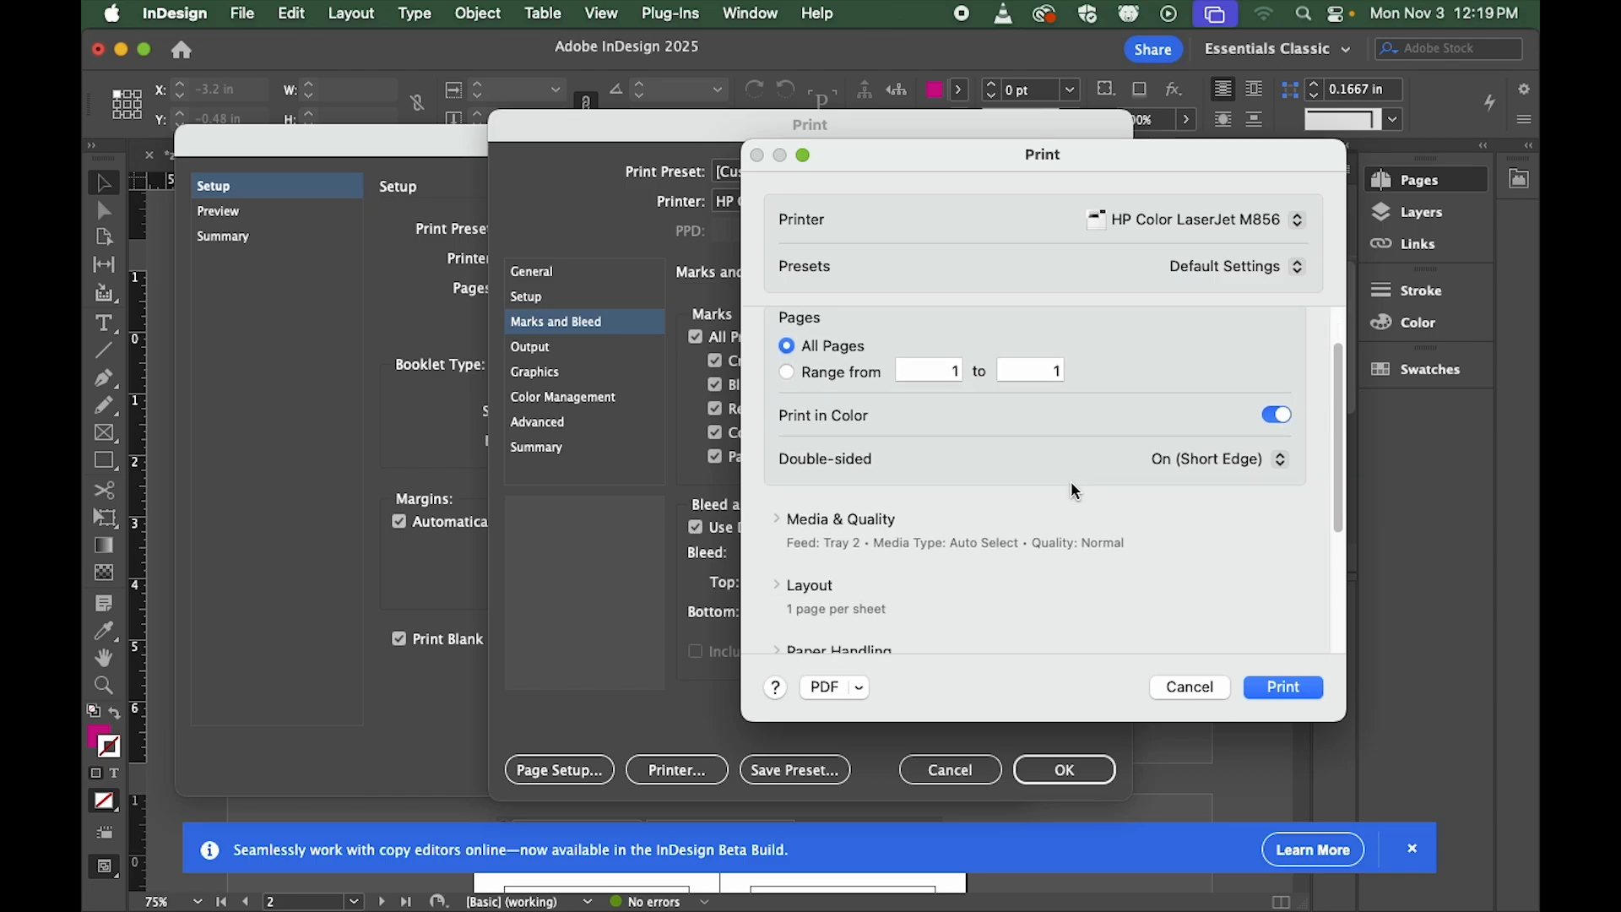
pyautogui.scroll(-1, 1070, 458)
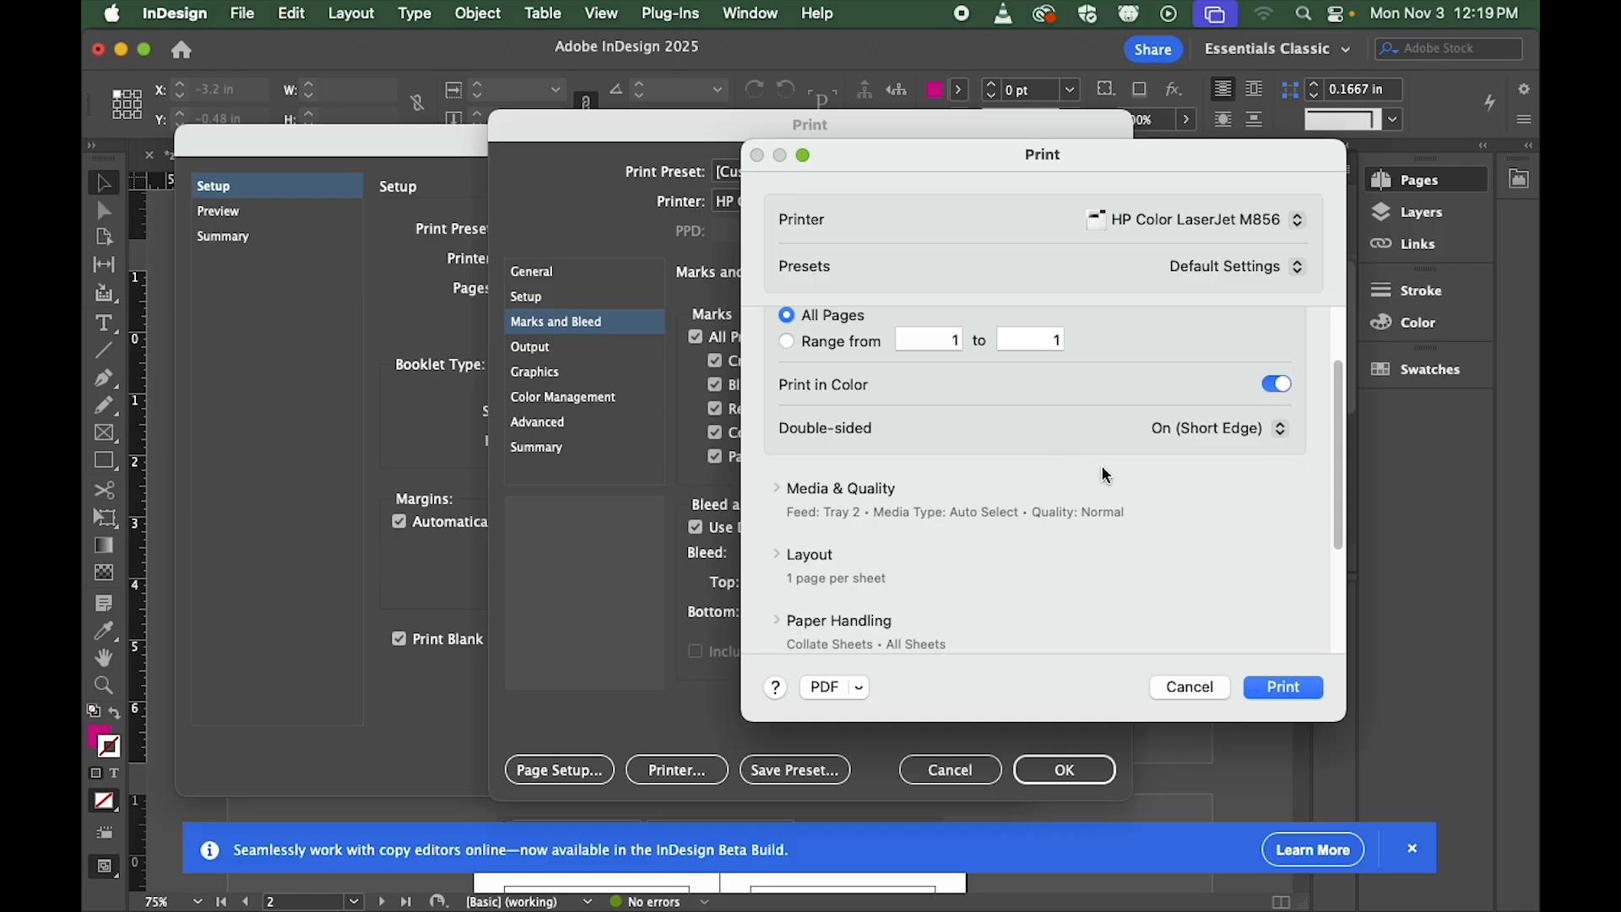
pyautogui.click(1193, 429)
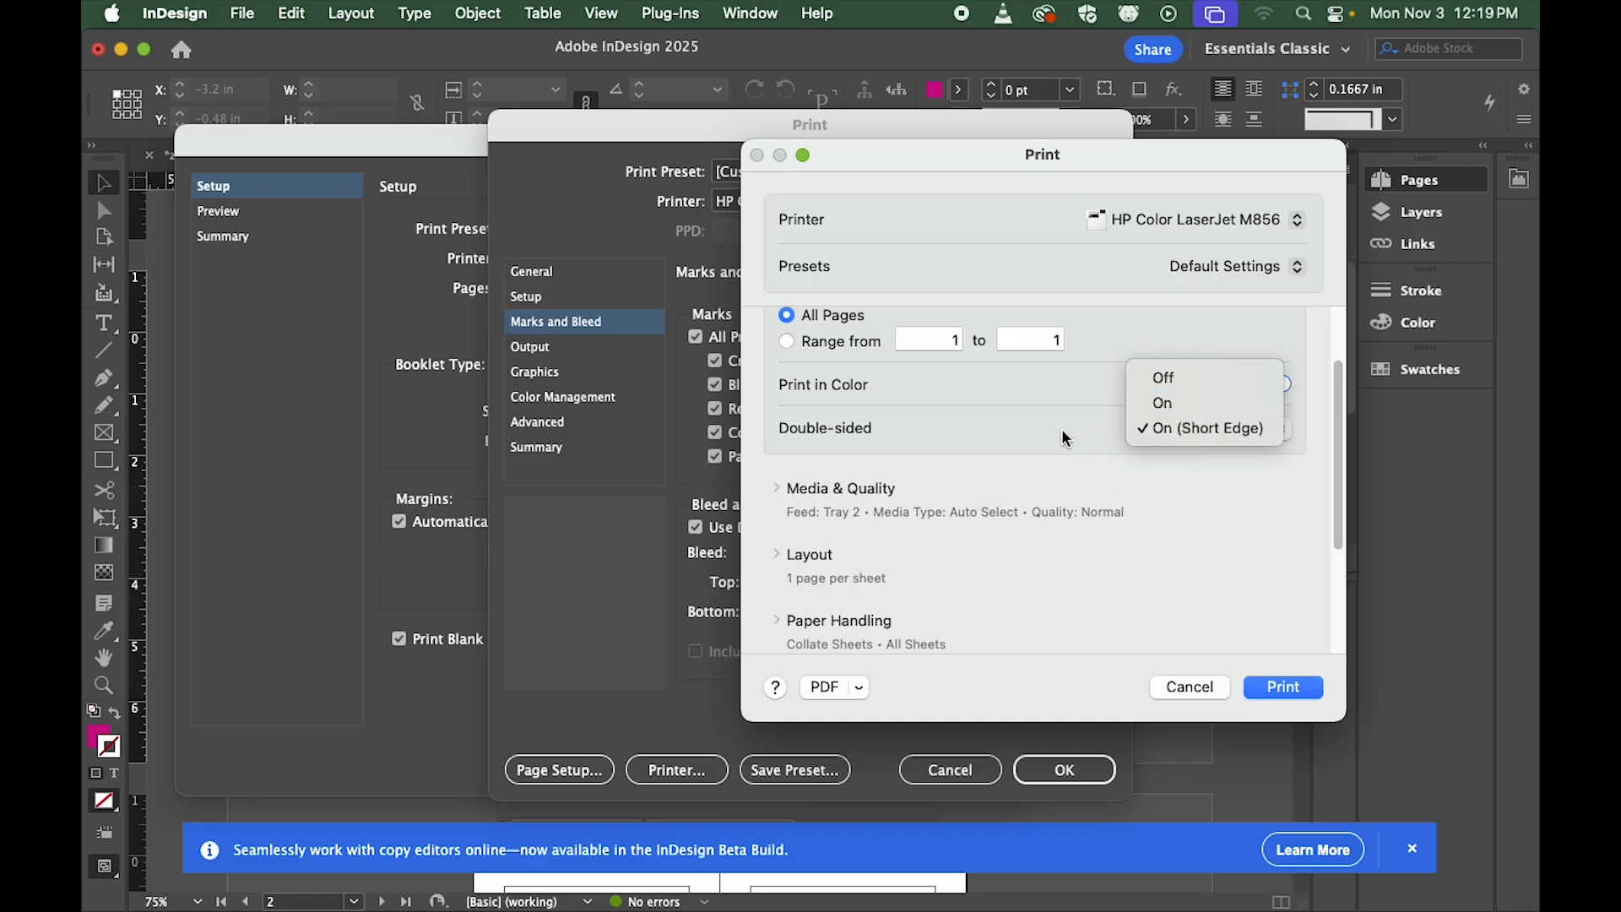
pyautogui.click(1207, 429)
pyautogui.click(1231, 436)
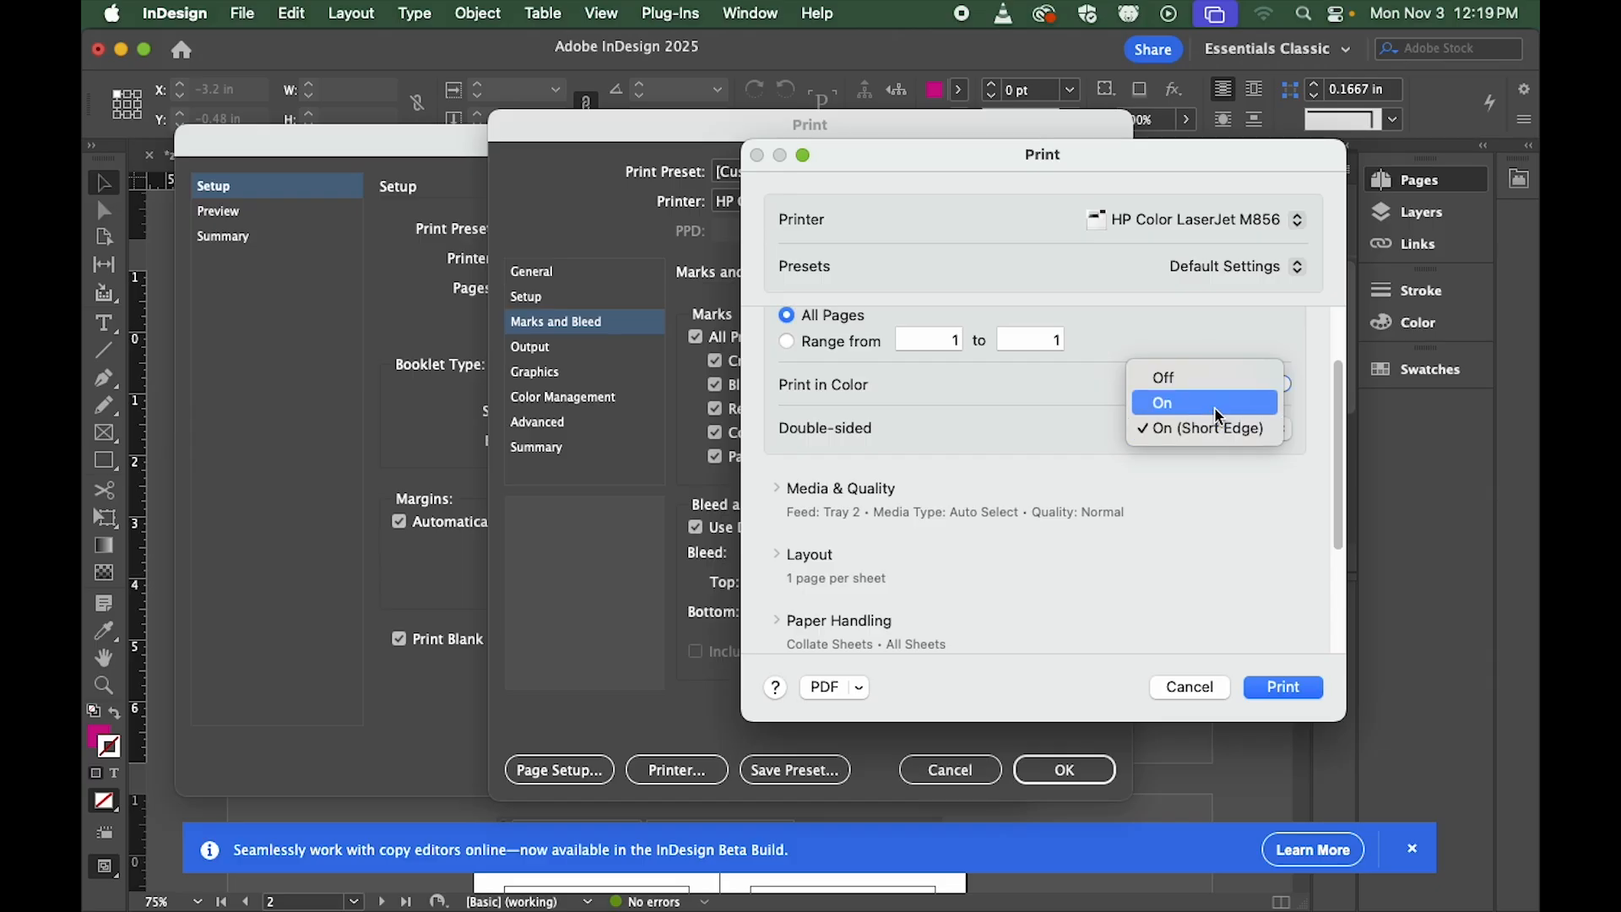
pyautogui.click(964, 437)
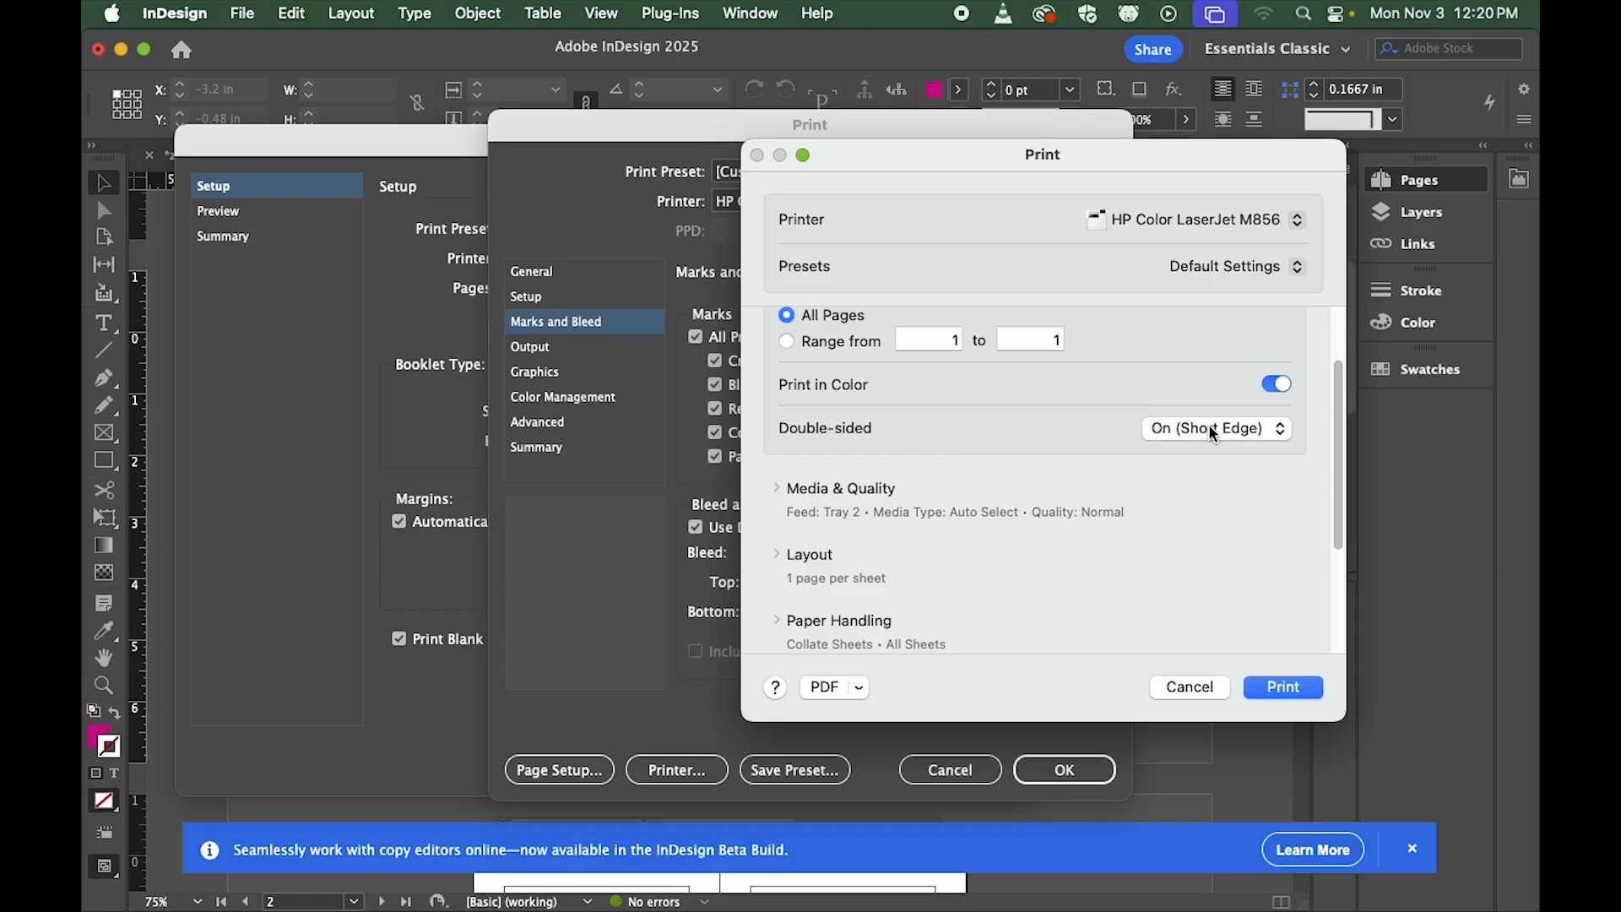
# Step: Review the printer's media, quality, layout and paper handling options and confirm the printer settings
pyautogui.scroll(2, 929, 499)
pyautogui.scroll(-3, 861, 486)
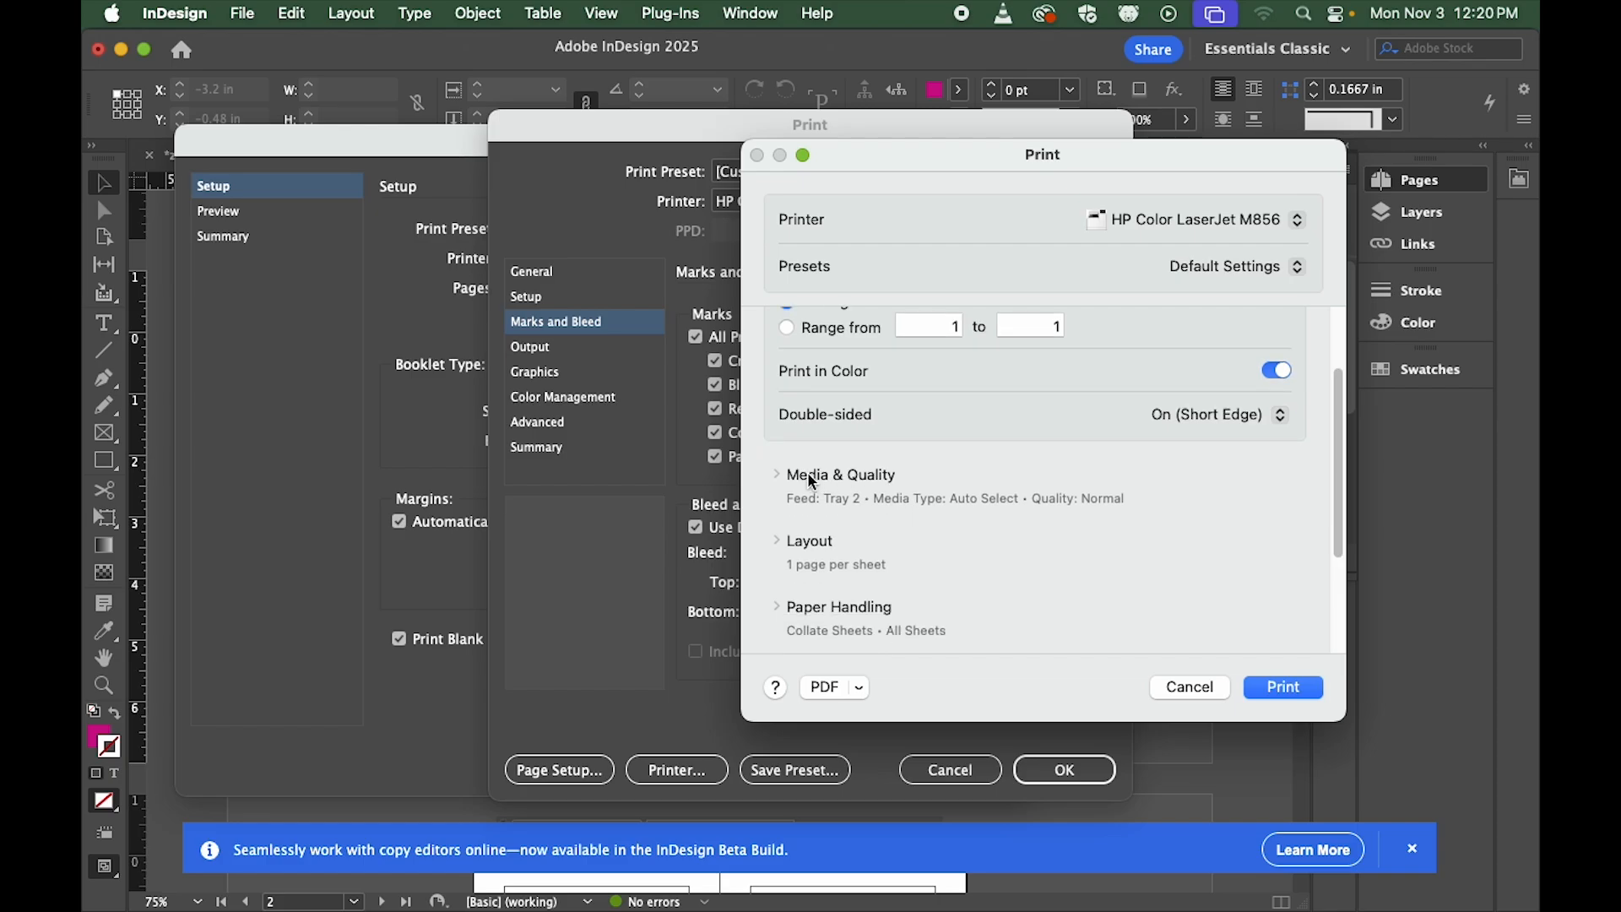
pyautogui.click(785, 476)
pyautogui.scroll(1, 955, 478)
pyautogui.scroll(-2, 1097, 478)
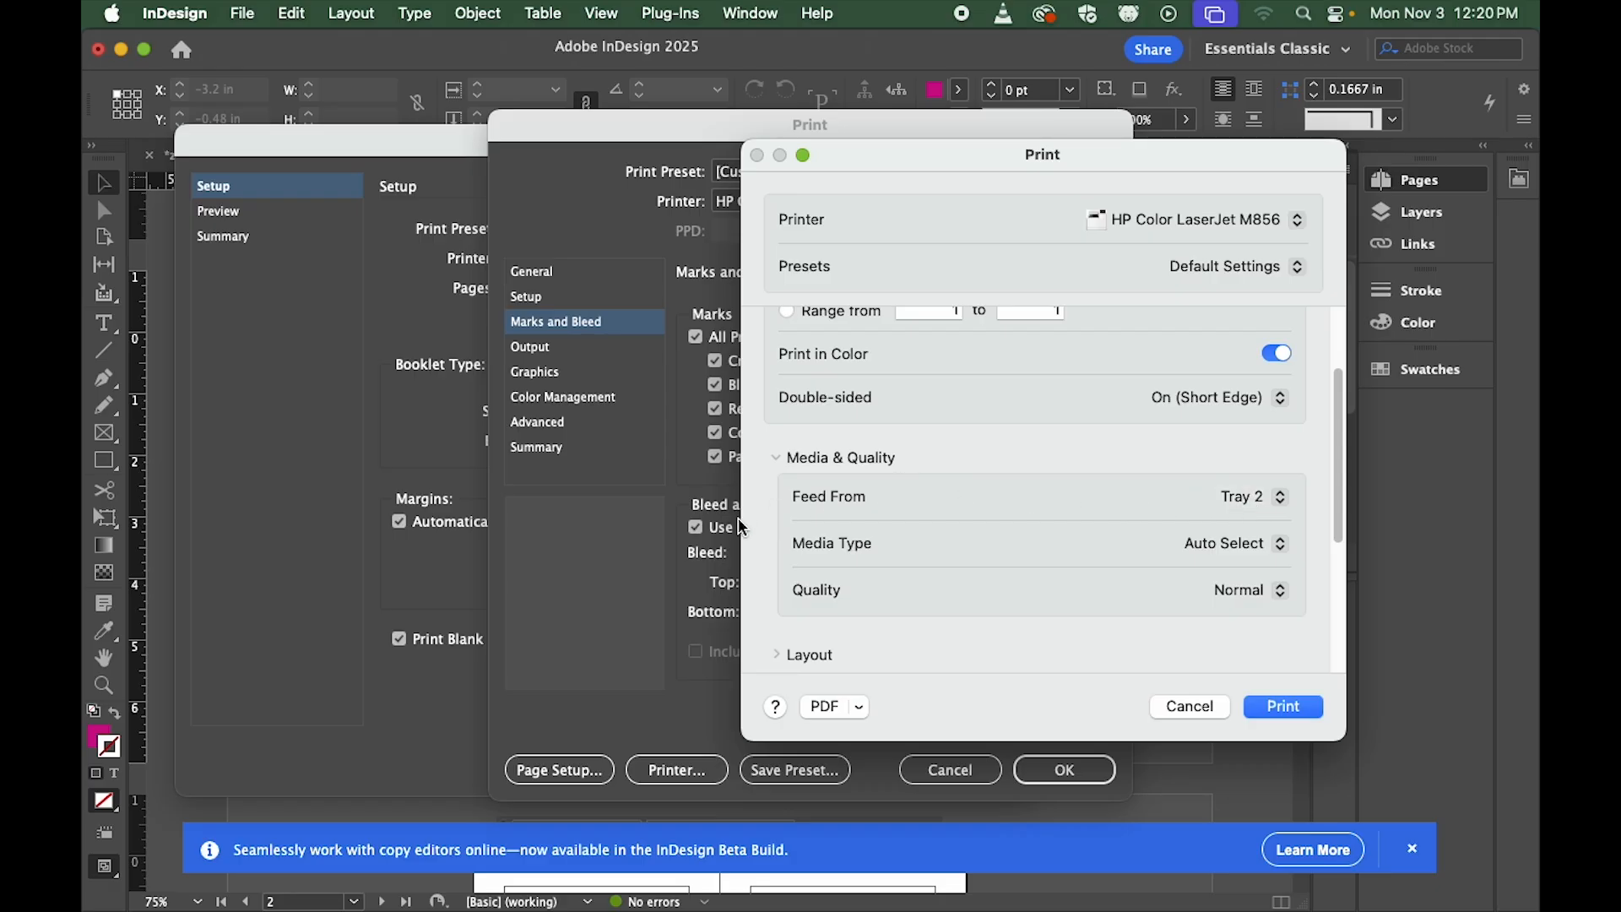
pyautogui.click(779, 465)
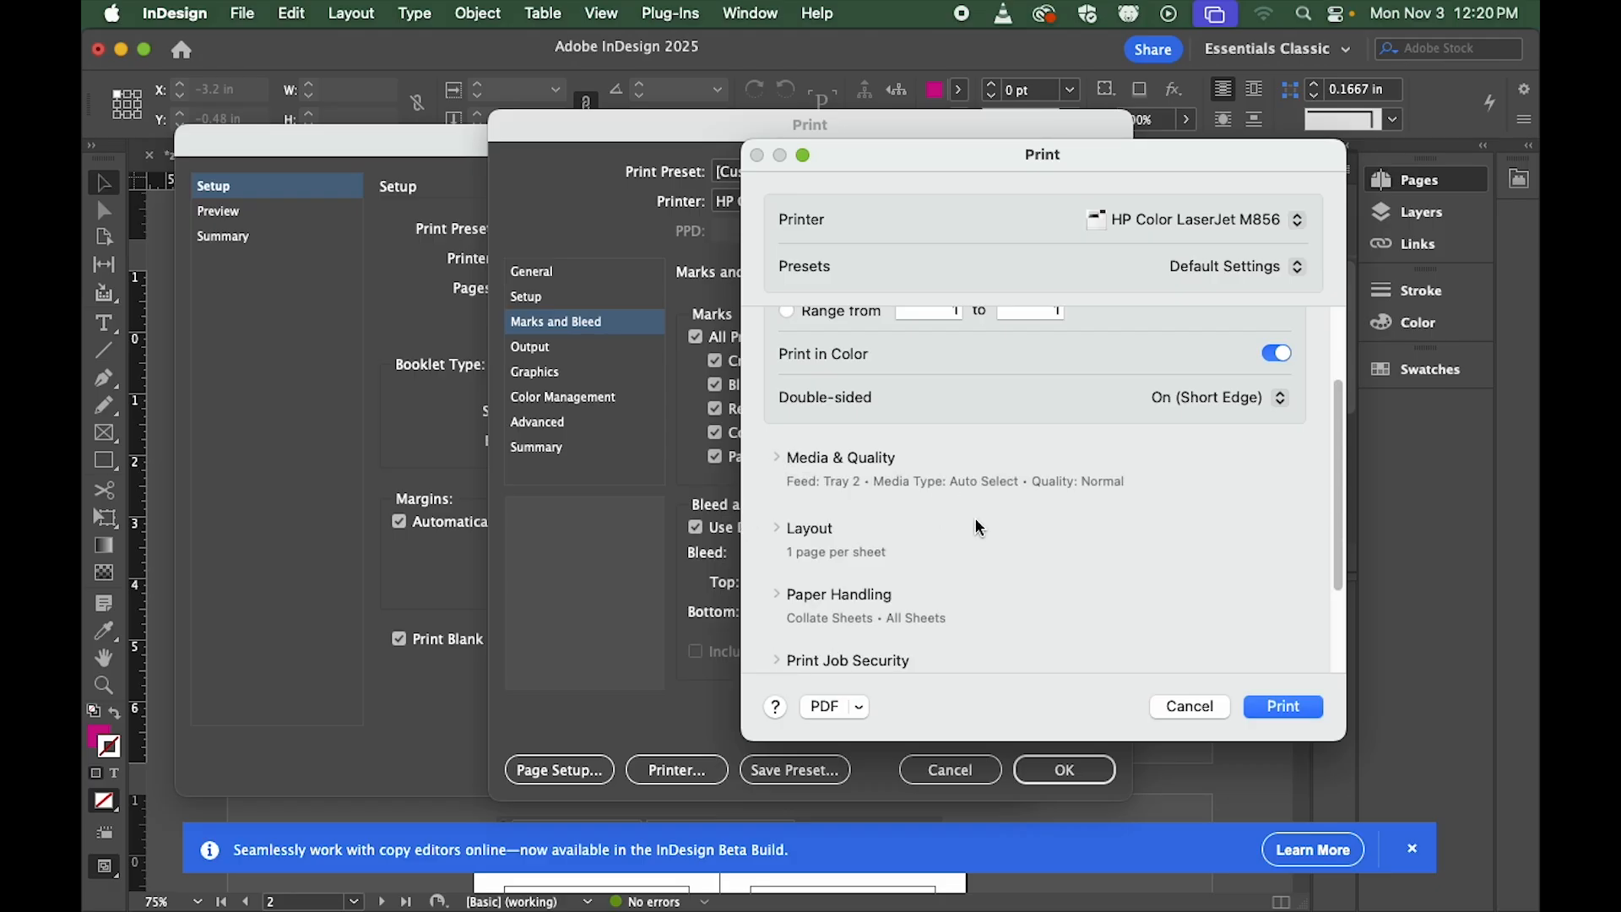
pyautogui.scroll(-1, 980, 532)
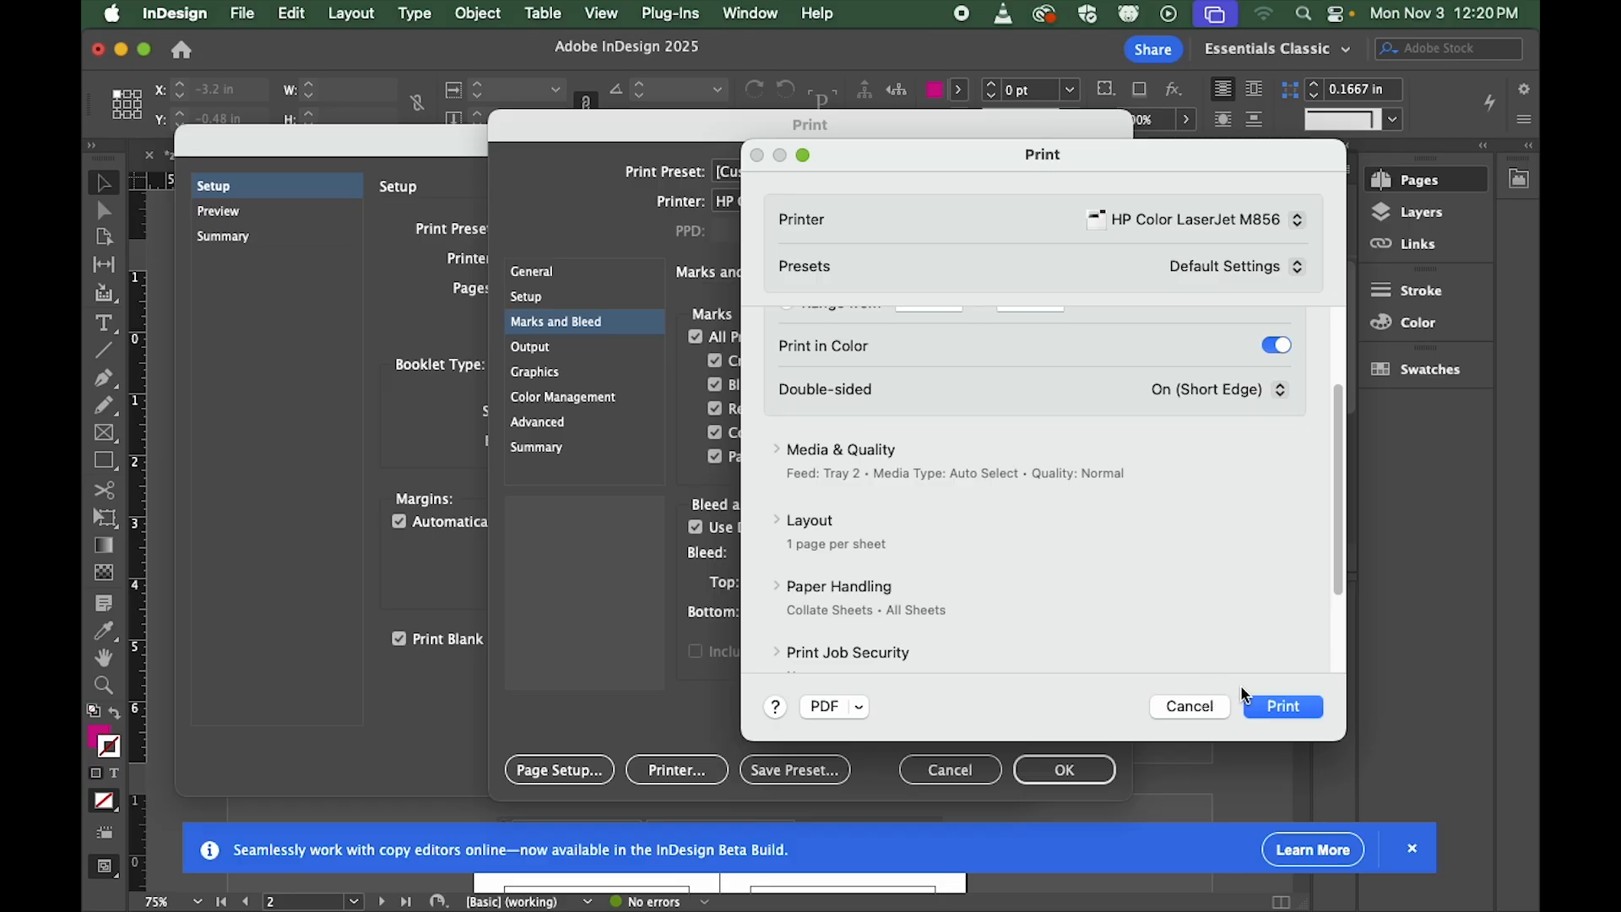
pyautogui.scroll(-2, 1168, 568)
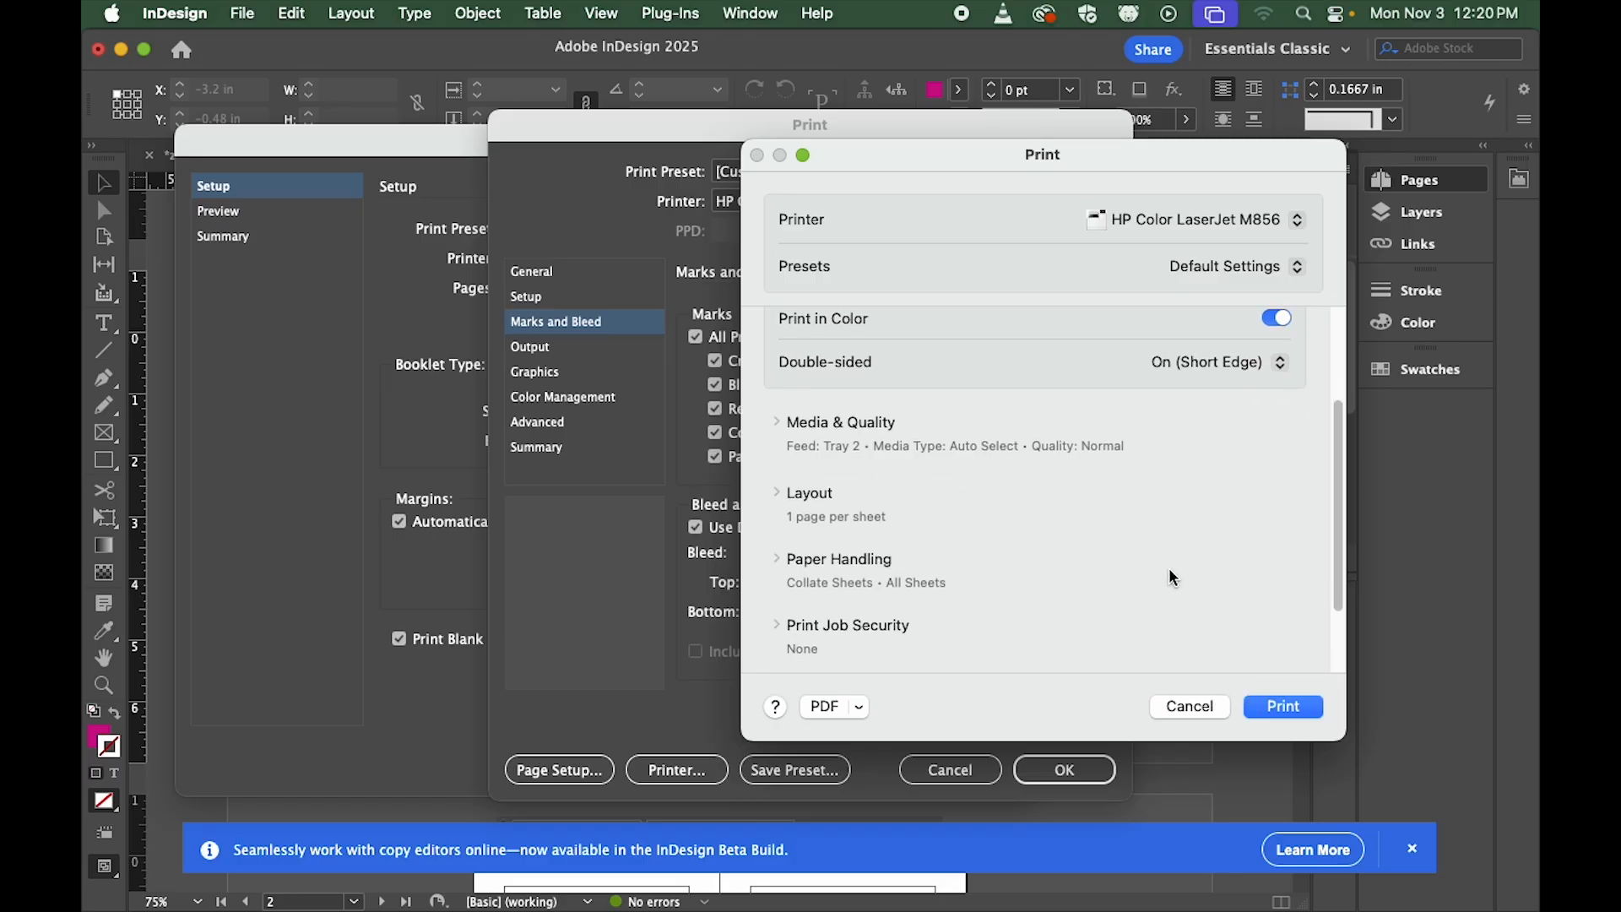
pyautogui.click(1283, 707)
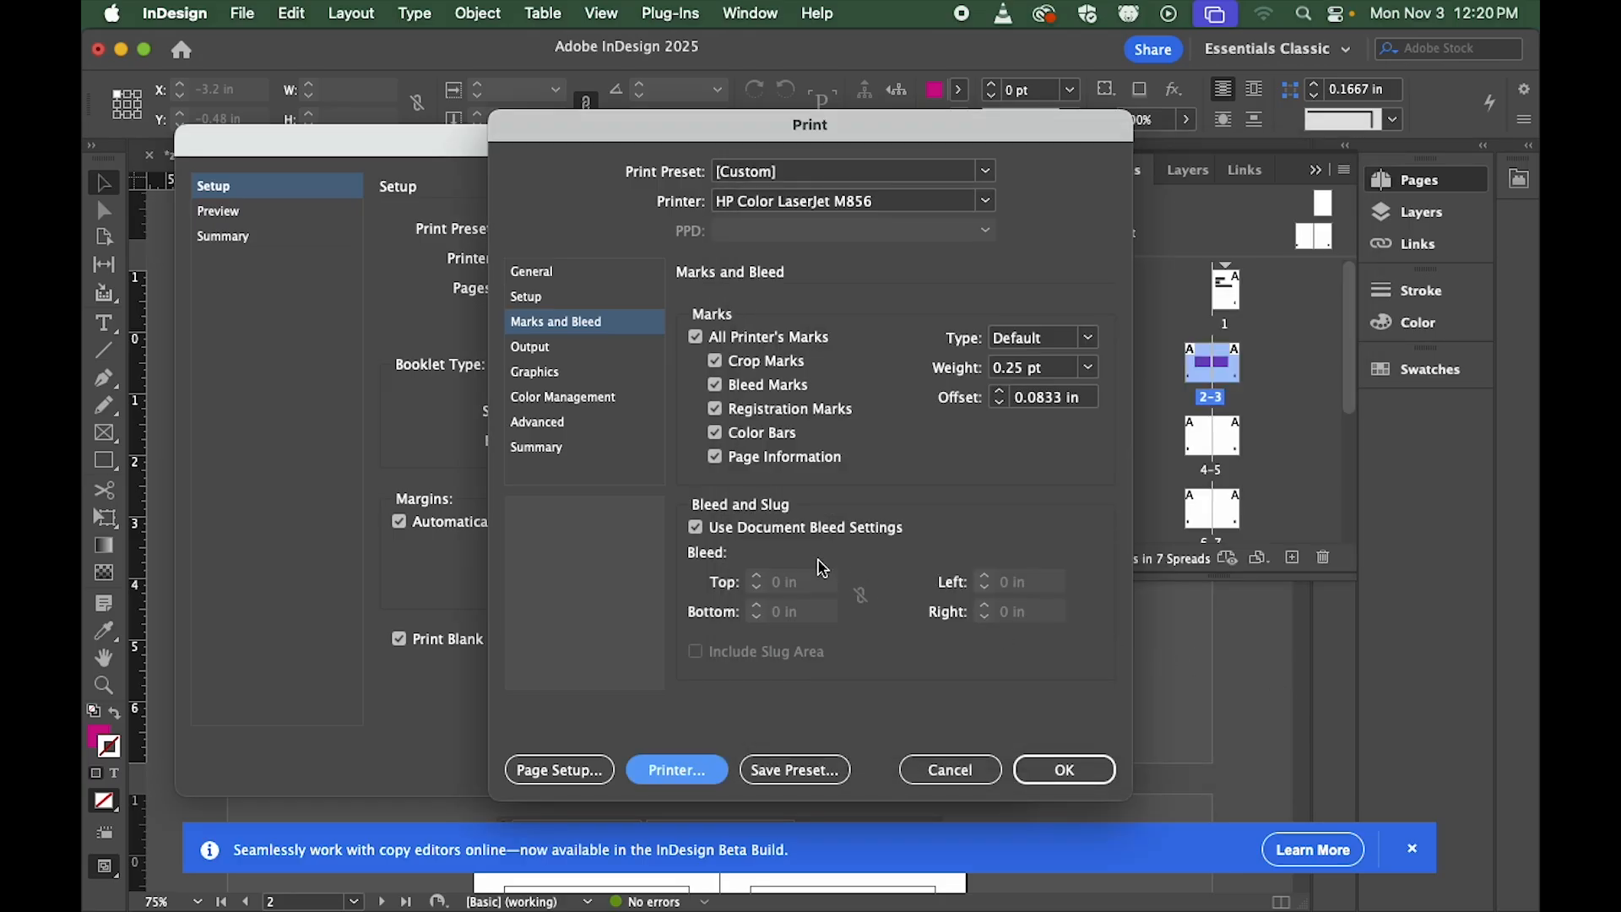
# Step: Recheck the general and paper setup options and accept the print settings for the booklet
pyautogui.click(529, 271)
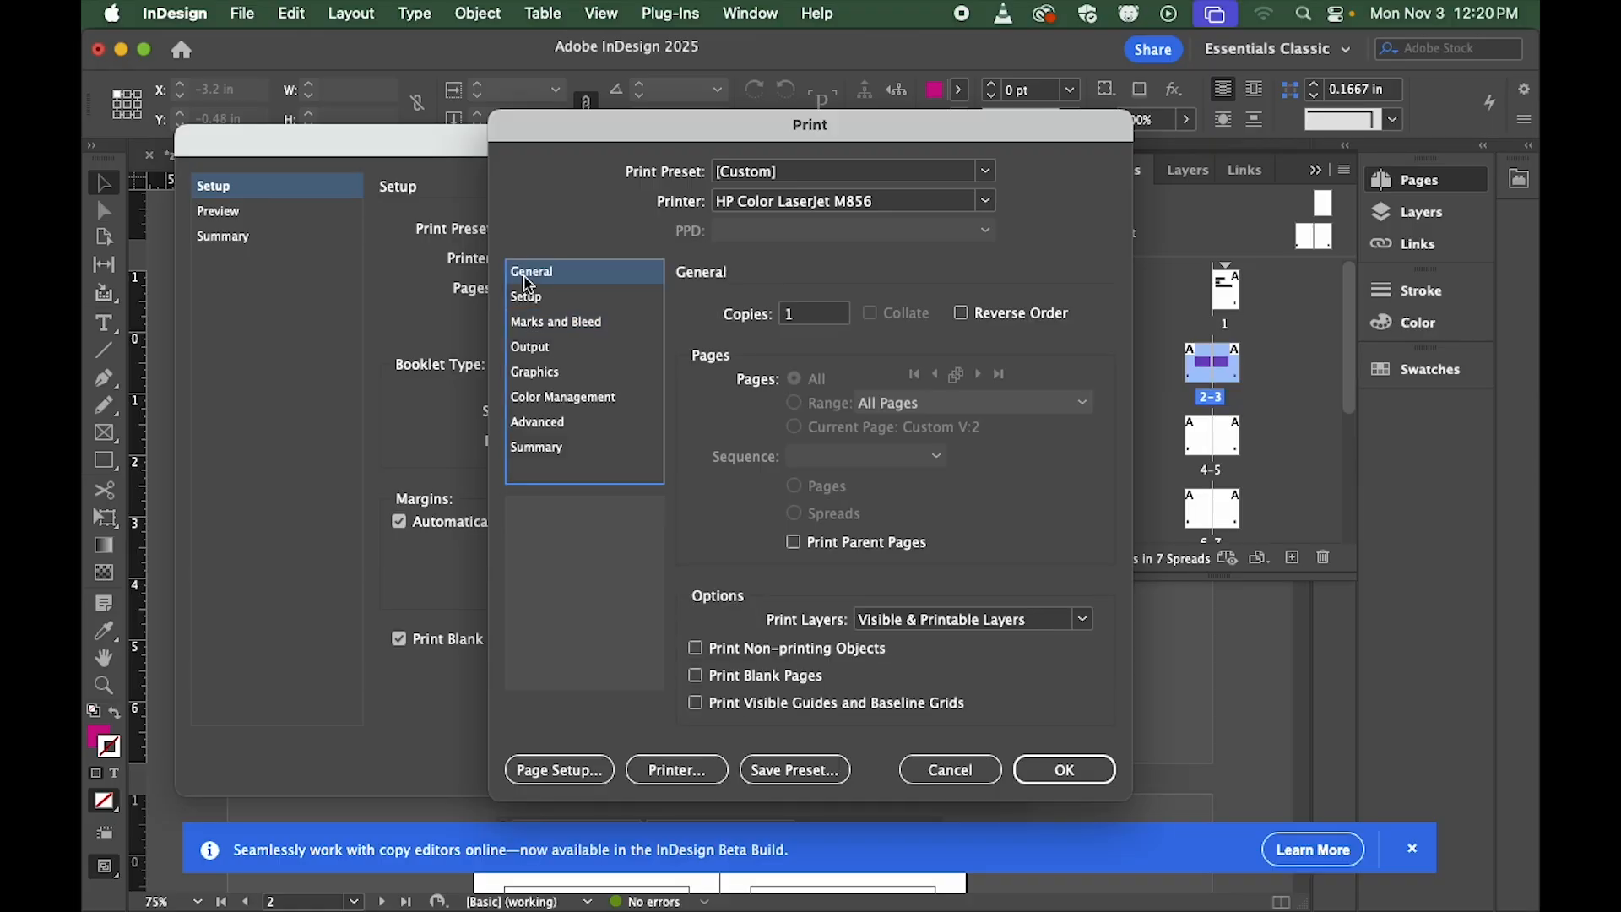
pyautogui.click(547, 301)
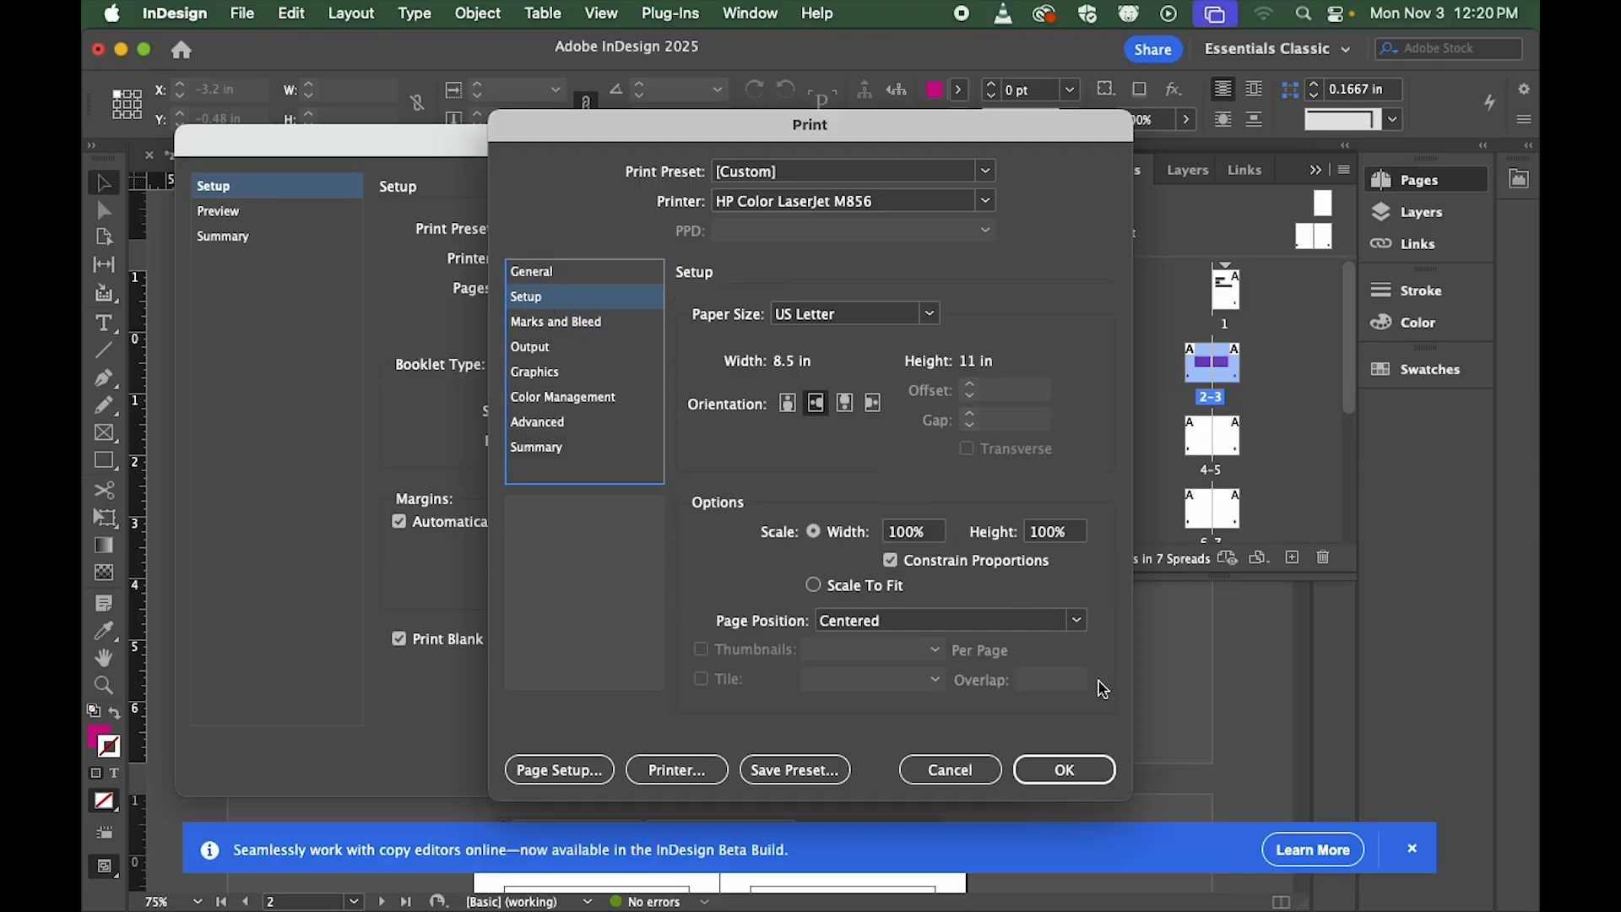
pyautogui.click(1073, 770)
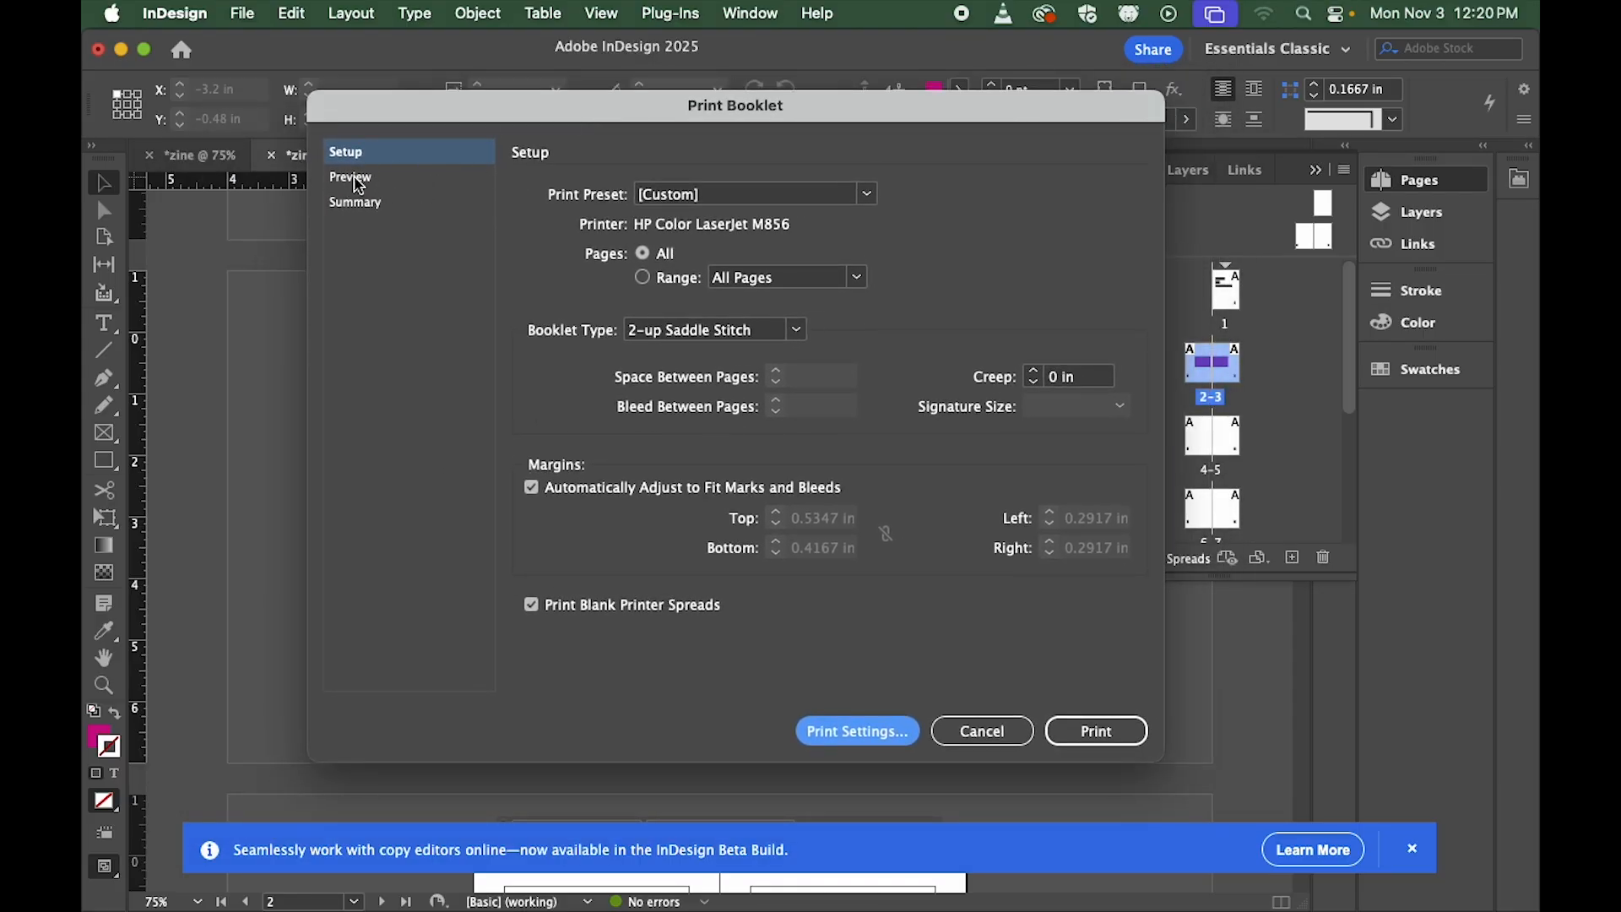
# Step: Preview the first three printer spreads of the booklet and print it
pyautogui.click(389, 178)
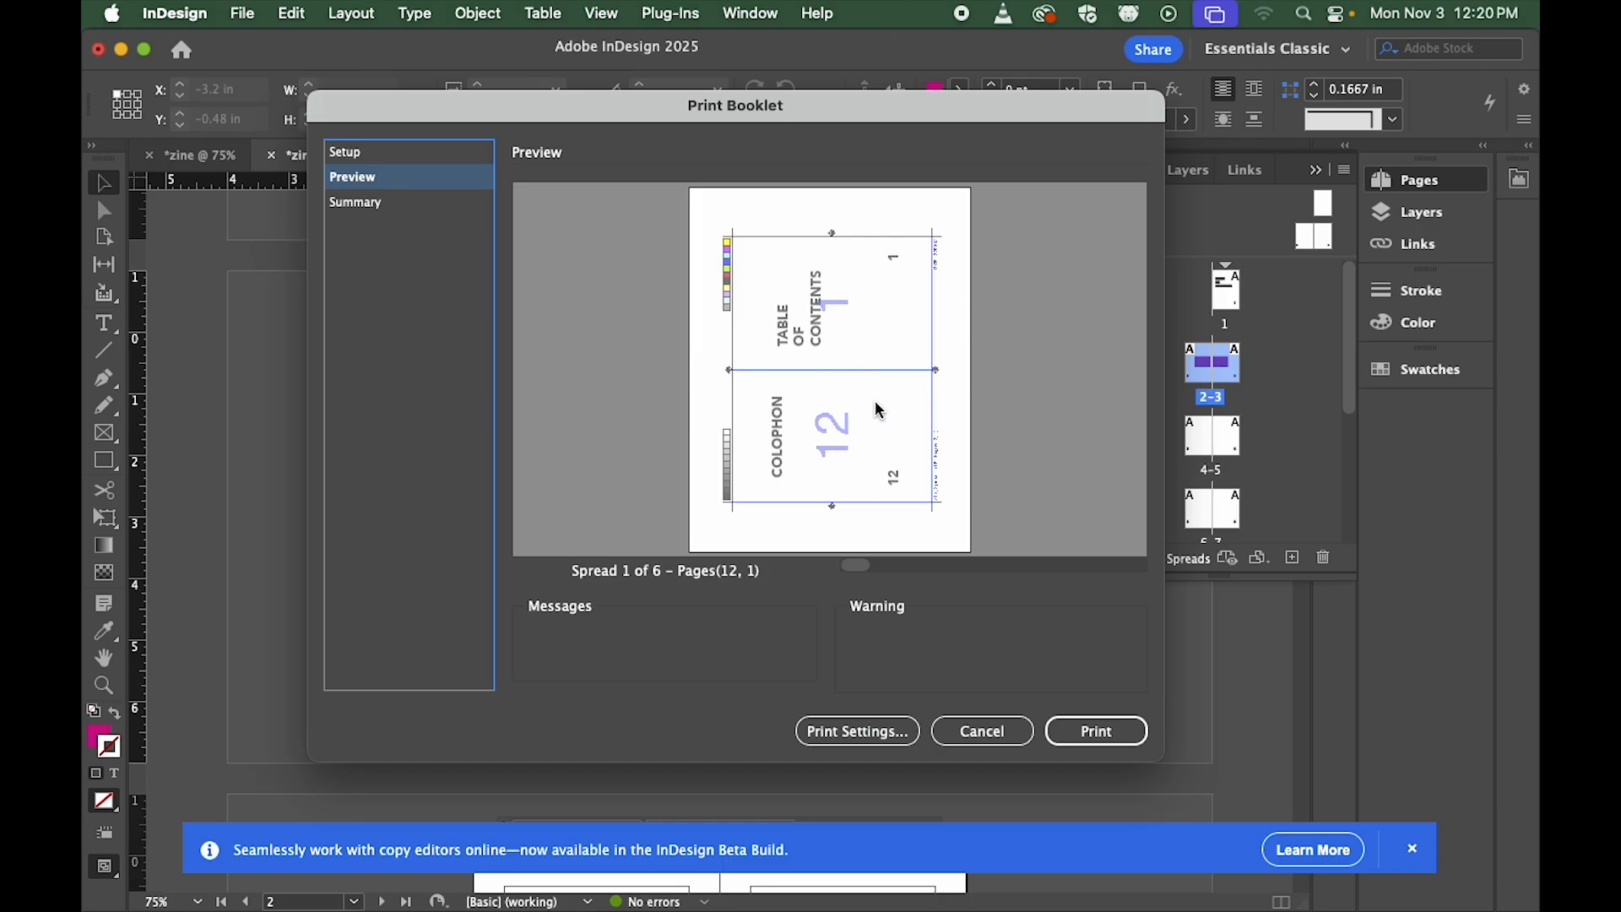
pyautogui.moveTo(859, 563)
pyautogui.mouseDown()
pyautogui.moveTo(906, 564)
pyautogui.moveTo(841, 568)
pyautogui.mouseUp()
pyautogui.click(887, 566)
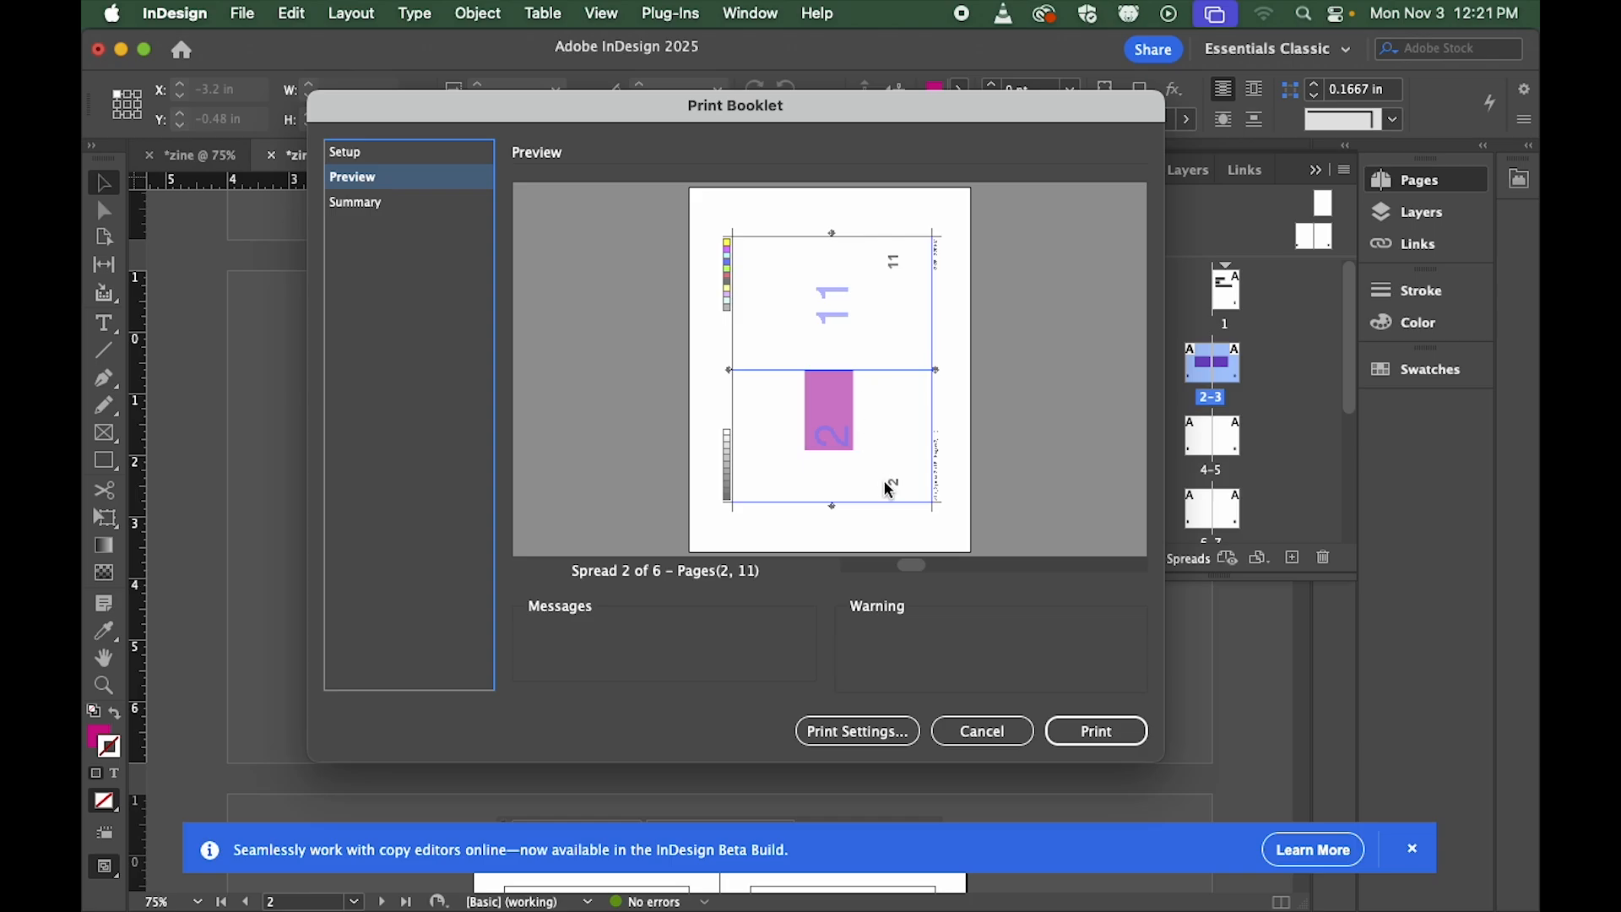
pyautogui.click(937, 571)
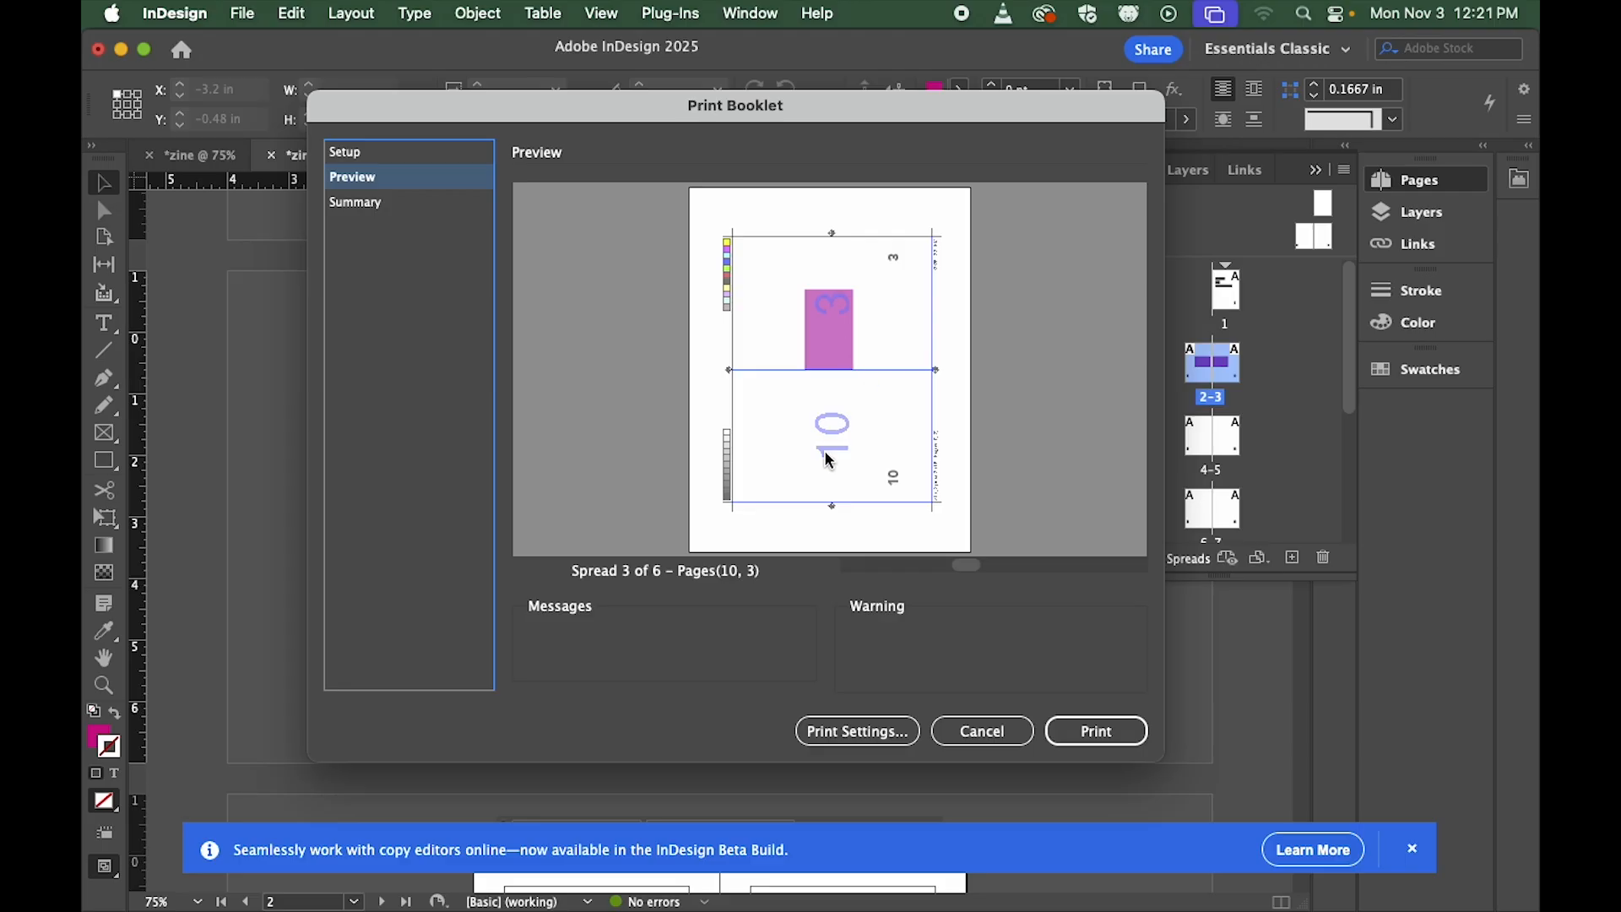
pyautogui.click(1096, 731)
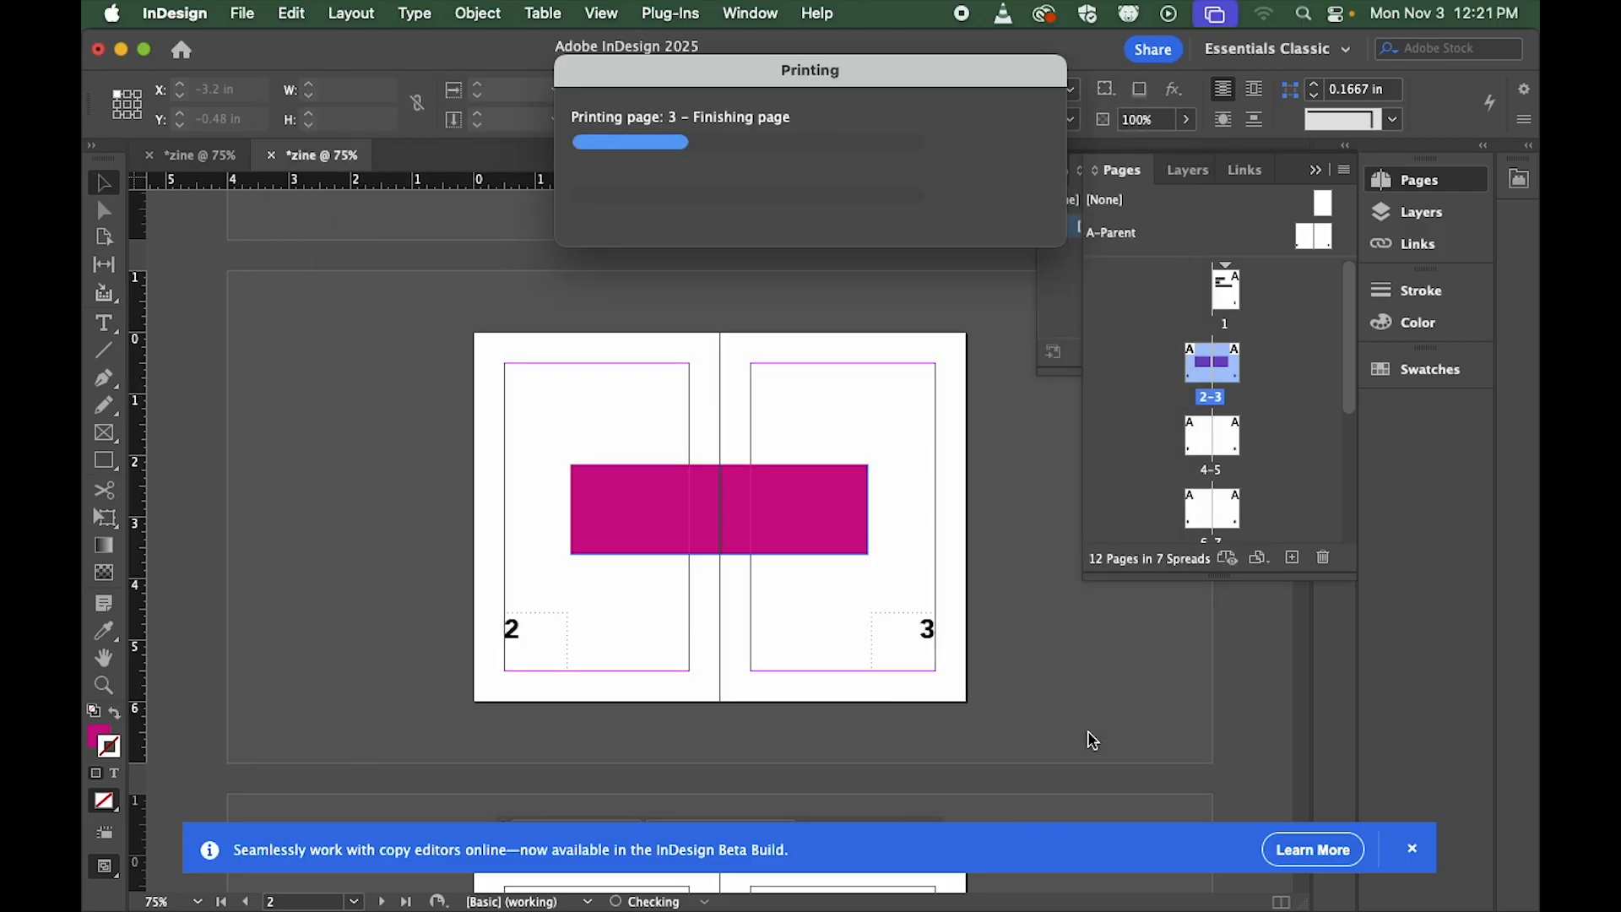